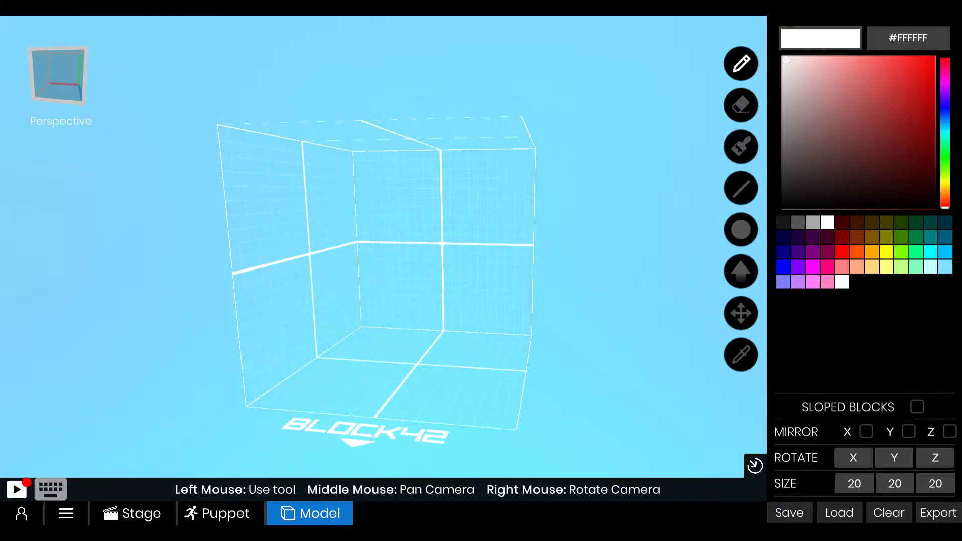
- Set the Y size of the modelling grid to 30
right_click_drag(351, 260, 421, 236)
scroll(393, 258, "up", 4)
middle_click_drag(491, 255, 547, 255)
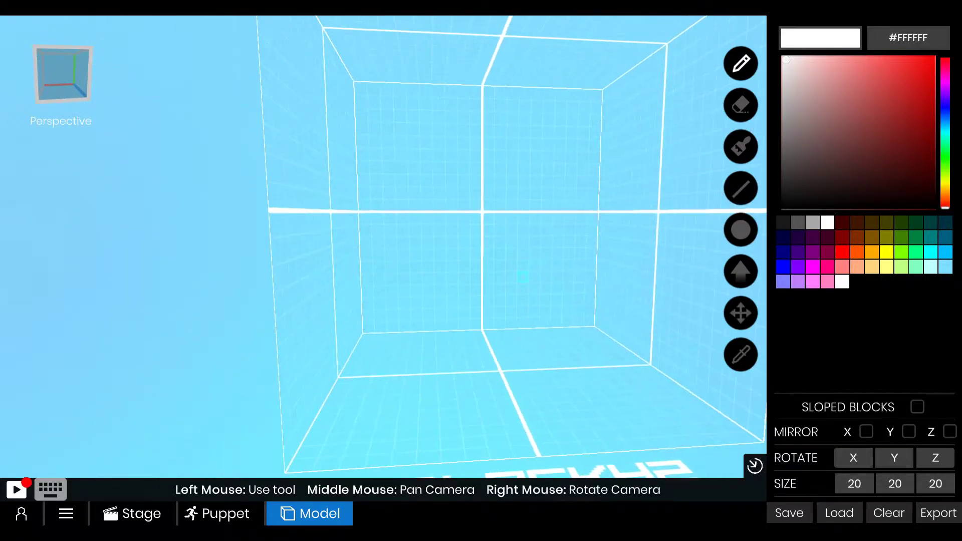
scroll(547, 255, "down", 4)
right_click_drag(561, 256, 549, 258)
middle_click_drag(548, 261, 484, 276)
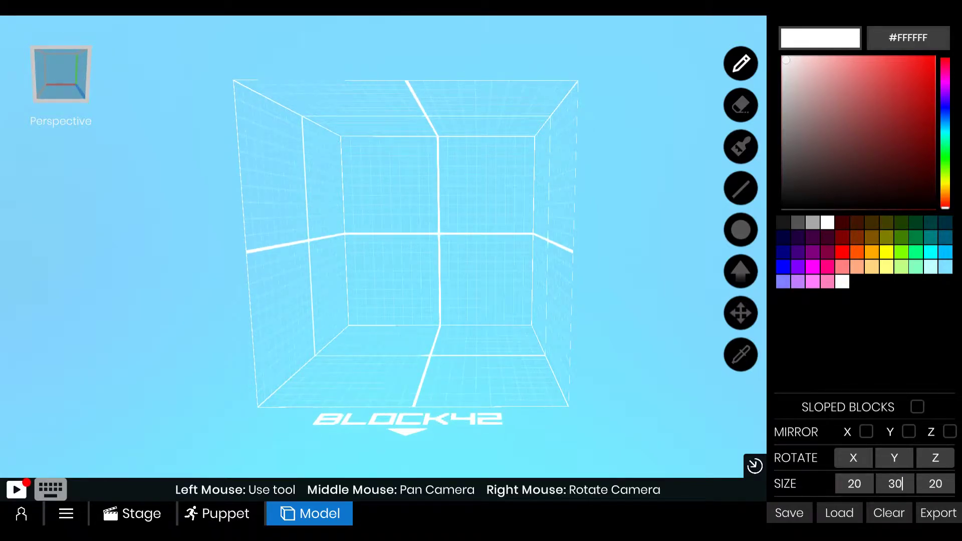
key("Return")
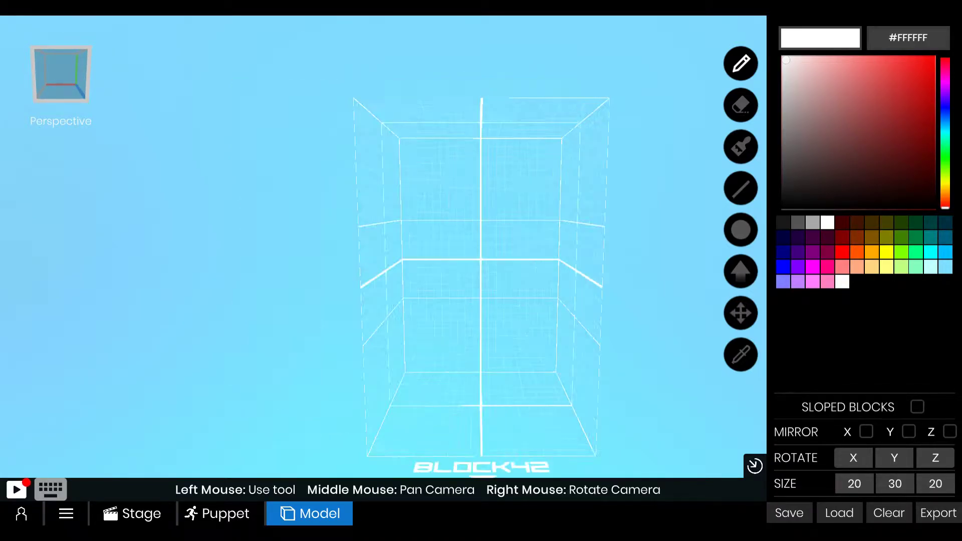
middle_click_drag(566, 421, 519, 396)
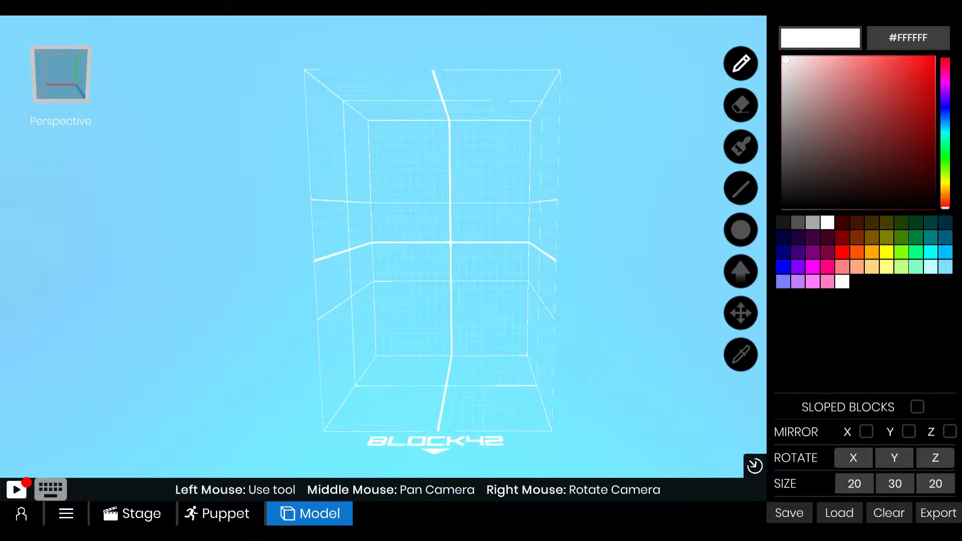
- Enable mirroring on the X and Z axes for the drawing tools
mouse_move(519, 396)
right_mouse_down()
mouse_move(453, 407)
mouse_move(521, 403)
right_mouse_up()
scroll(522, 403, "up", 4)
scroll(521, 403, "down", 2)
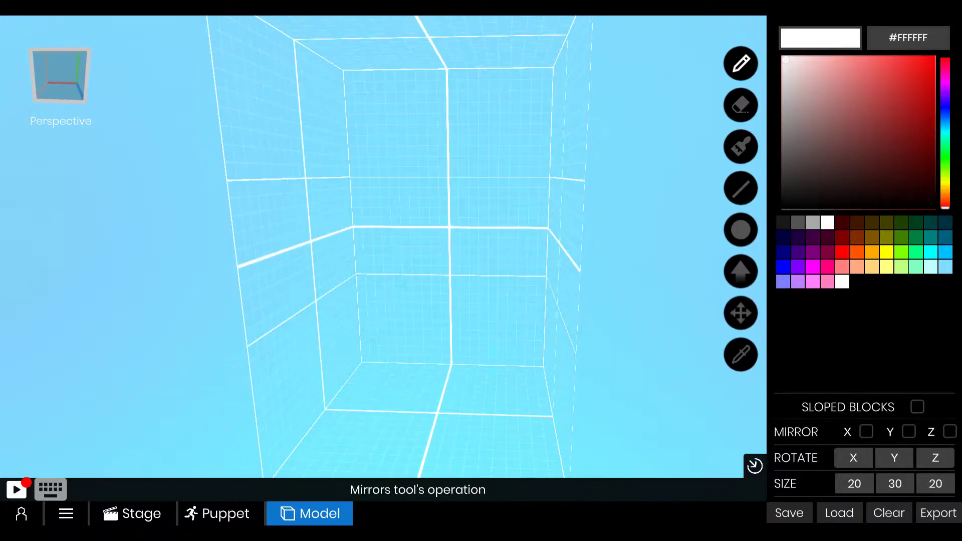
left_click(950, 431)
right_click_drag(391, 300, 450, 286)
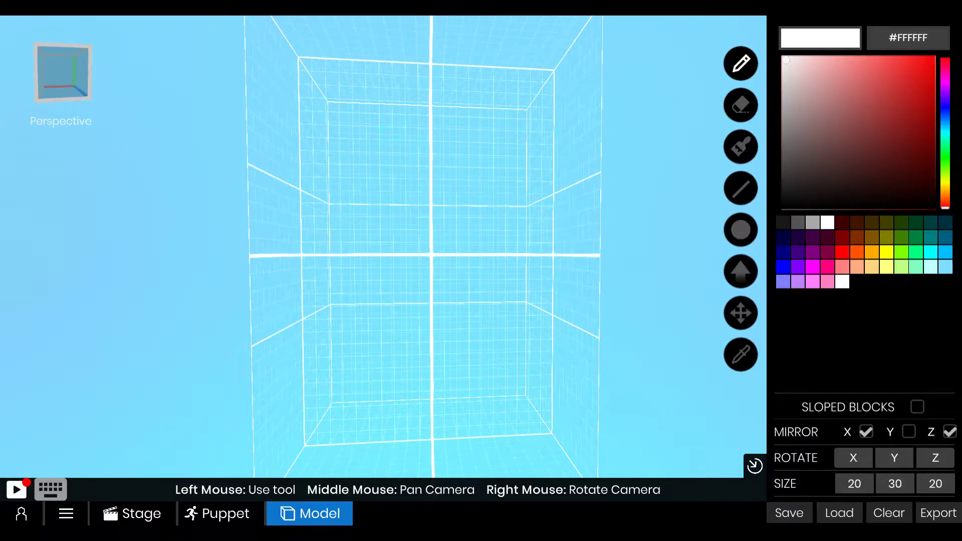
- Draw a square white slab for the head, centred in the upper part of the grid
left_click_drag(399, 120, 462, 204)
right_click_drag(461, 204, 537, 215)
right_click_drag(421, 210, 401, 213)
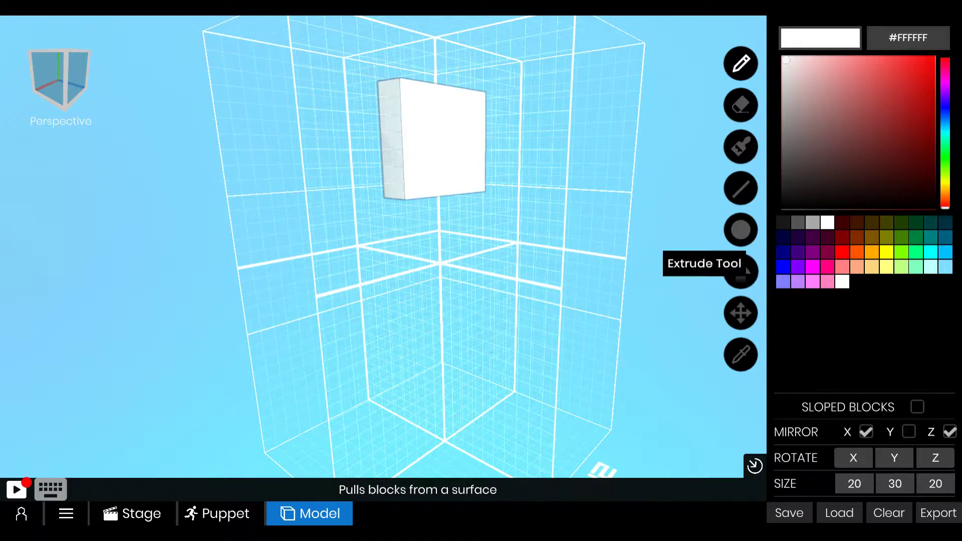
- Extrude the head slab's front to deepen it into a box, and extrude its underside slightly downward
left_click(741, 271)
left_click_drag(423, 184, 435, 187)
right_click_drag(435, 186, 396, 135)
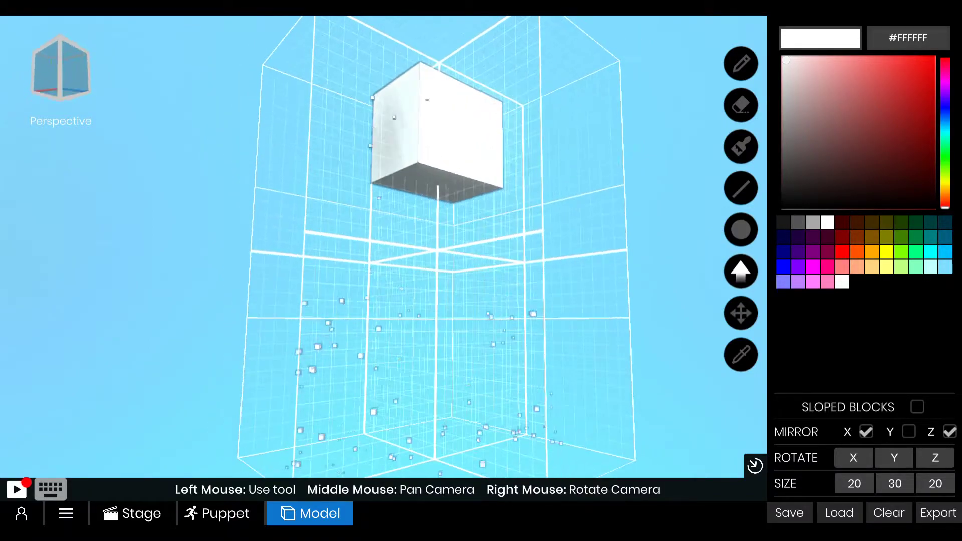
left_click_drag(424, 174, 424, 204)
right_click_drag(424, 205, 368, 228)
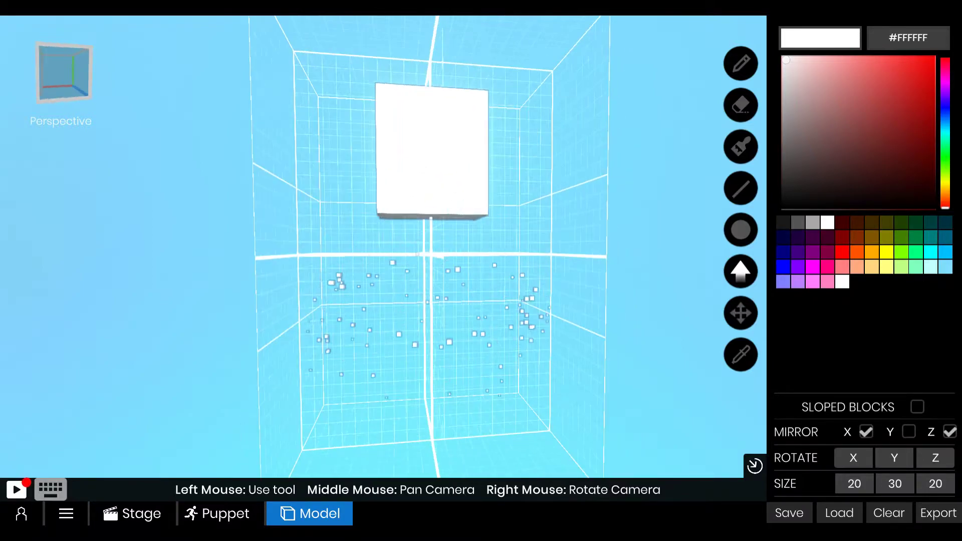
- Draw a short neck under the head and mirrored arms, each 10 blocks long and one block thick
left_click(740, 63)
mouse_move(441, 250)
right_mouse_down()
mouse_move(437, 223)
mouse_move(428, 328)
right_mouse_up()
left_click_drag(427, 230, 358, 231)
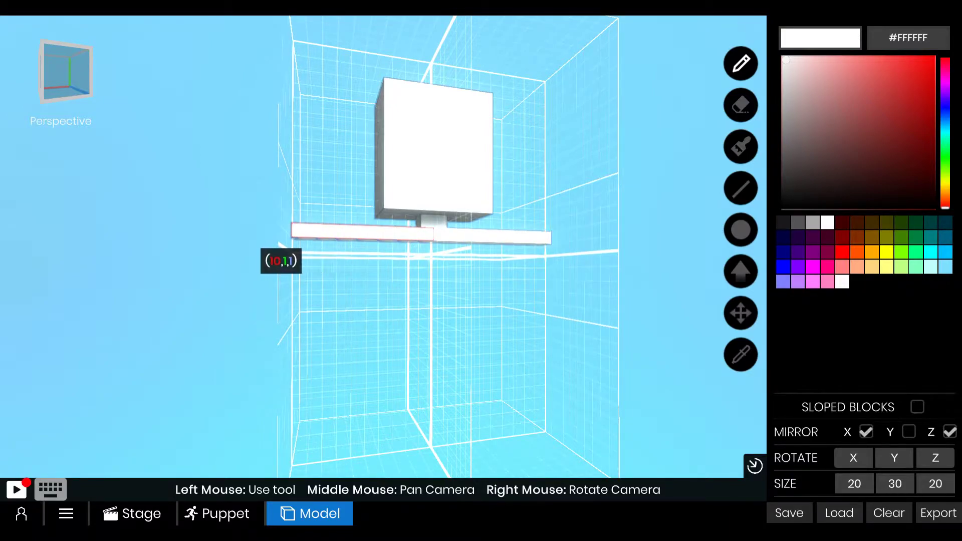
left_click_drag(291, 236, 291, 236)
- Draw the torso and mirrored legs below the arms, and turn off Z mirroring
left_click_drag(423, 241, 393, 446)
middle_click_drag(395, 445, 388, 283)
right_click_drag(388, 284, 519, 305)
left_click(950, 432)
- Save the model as CharacterTemplate and close the save confirmation
left_click(789, 513)
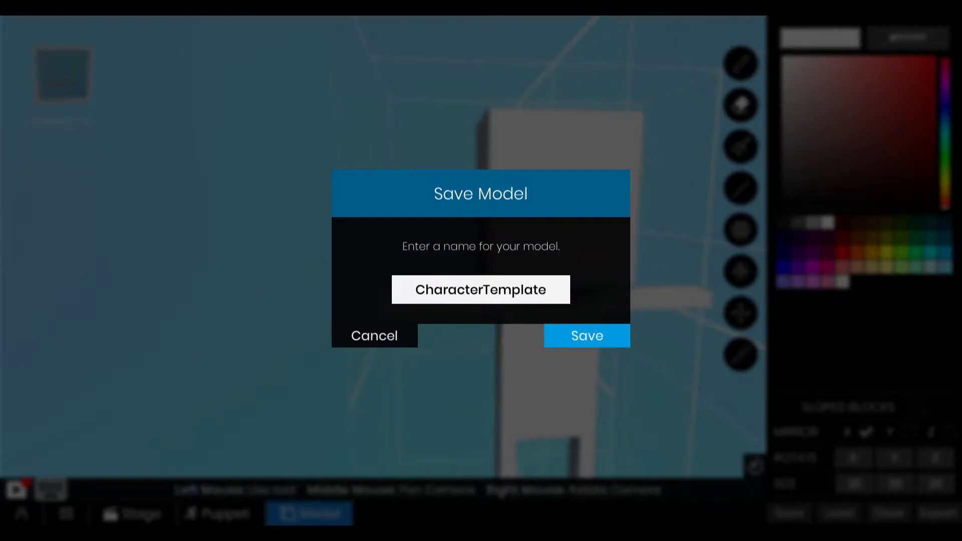
left_click(587, 336)
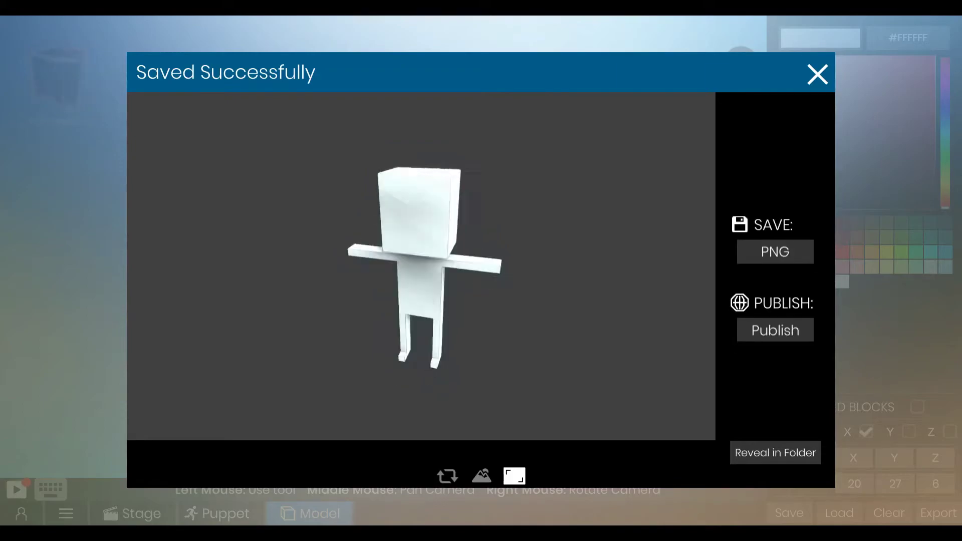
left_click(818, 74)
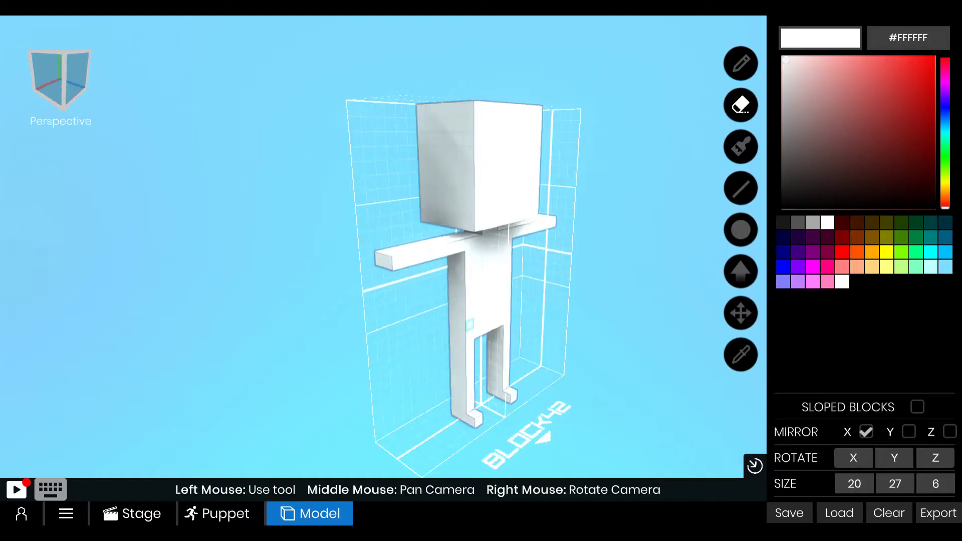
middle_click_drag(551, 211, 551, 221)
right_click_drag(551, 220, 481, 240)
middle_click_drag(481, 301, 467, 170)
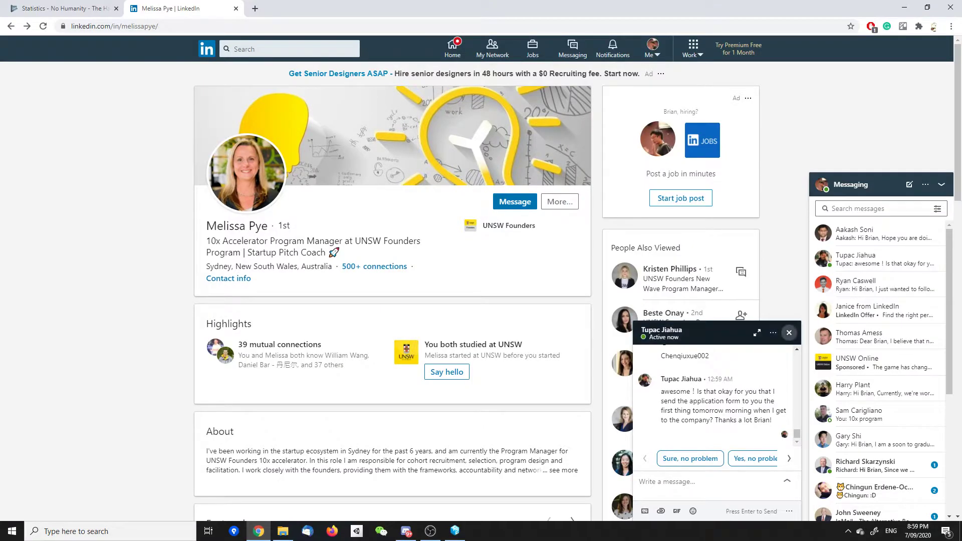
left_click(789, 333)
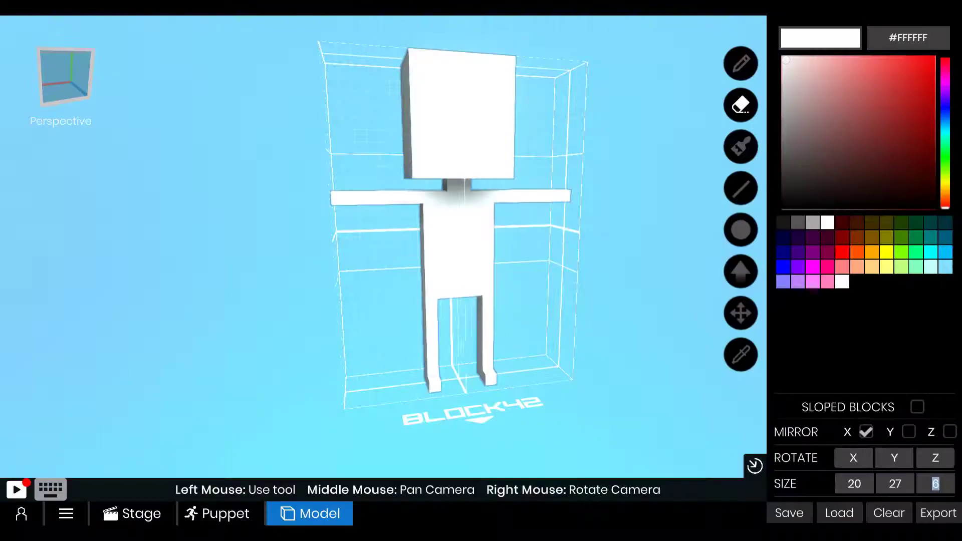
mouse_move(451, 240)
right_mouse_down()
mouse_move(466, 243)
mouse_move(441, 240)
right_mouse_up()
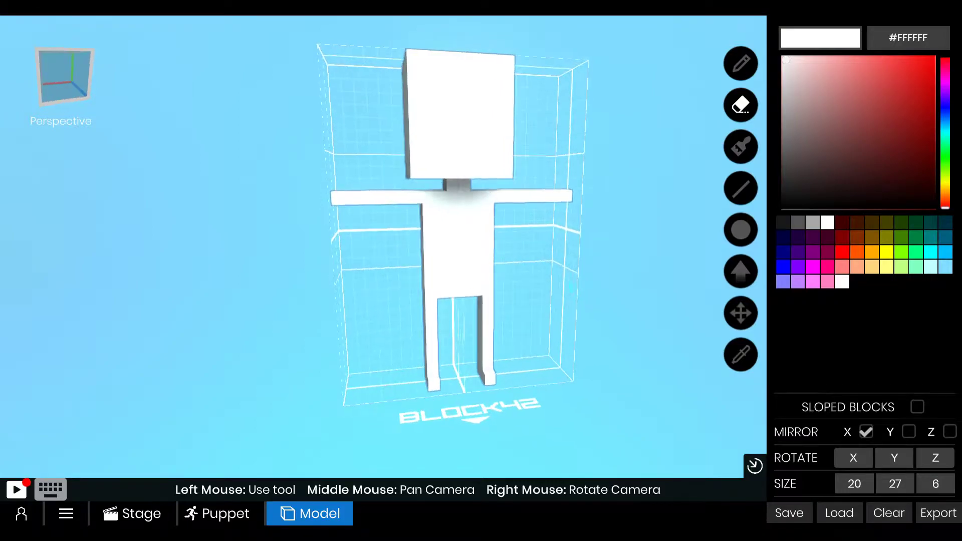
middle_click_drag(441, 240, 443, 333)
right_click_drag(443, 333, 484, 341)
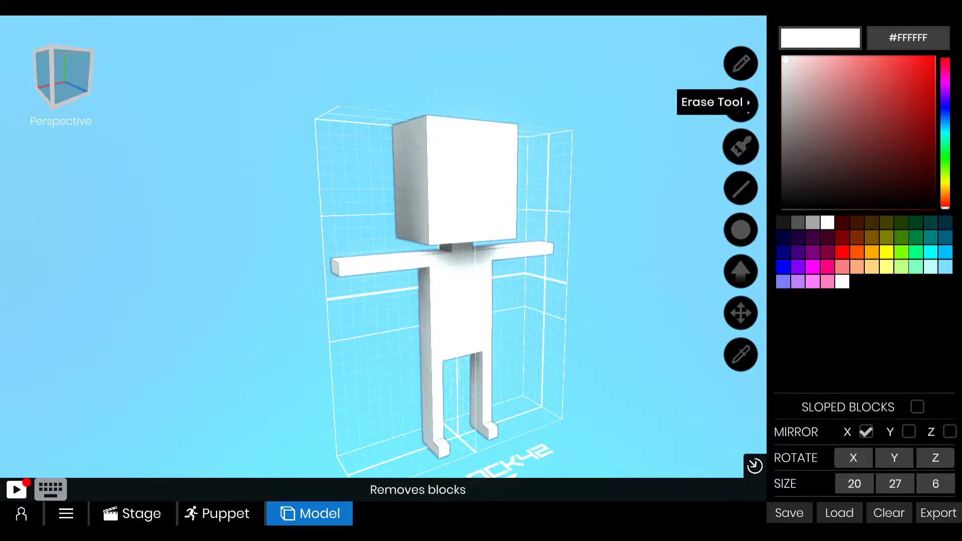
- Erase blocks along the head's lower edge on both sides to shape the jaw and hanging hair
left_click(740, 146)
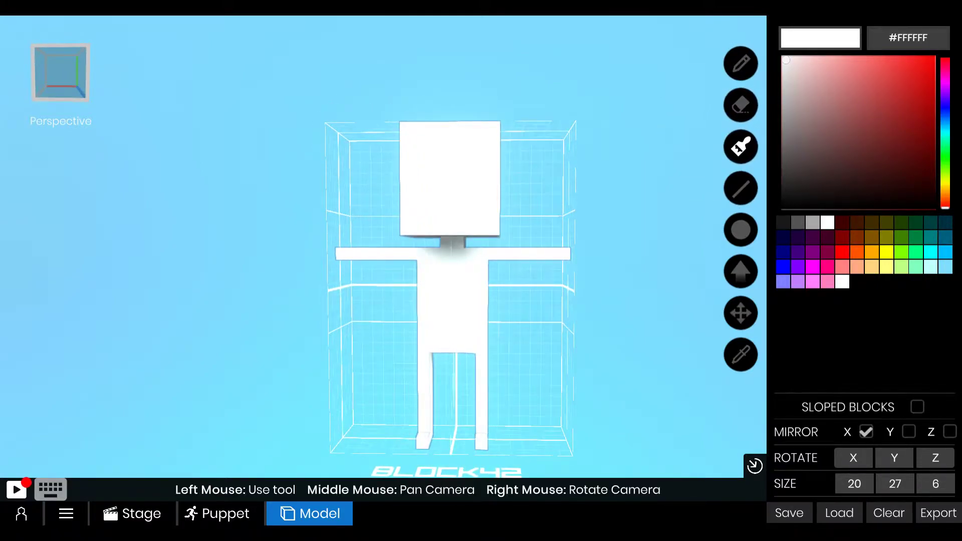
left_click(741, 105)
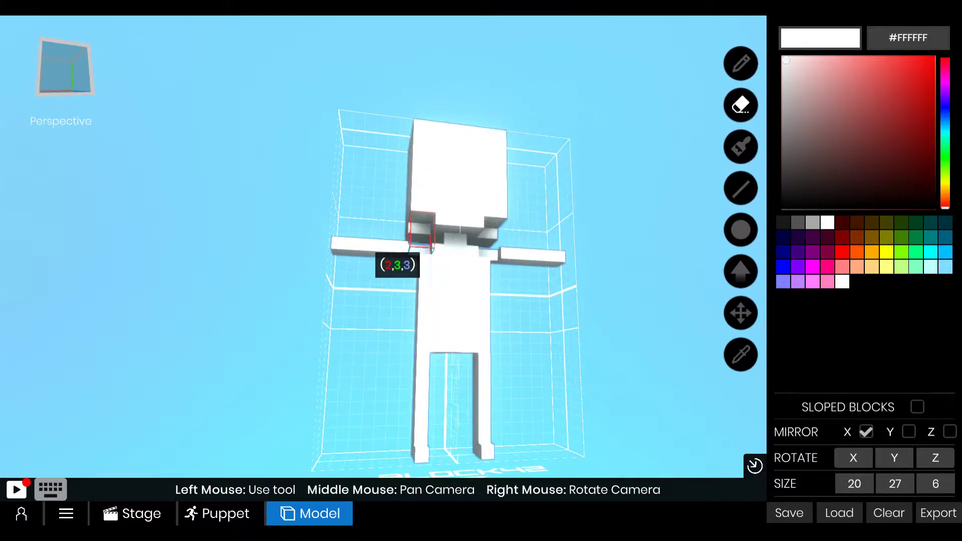
right_click_drag(426, 235, 395, 246)
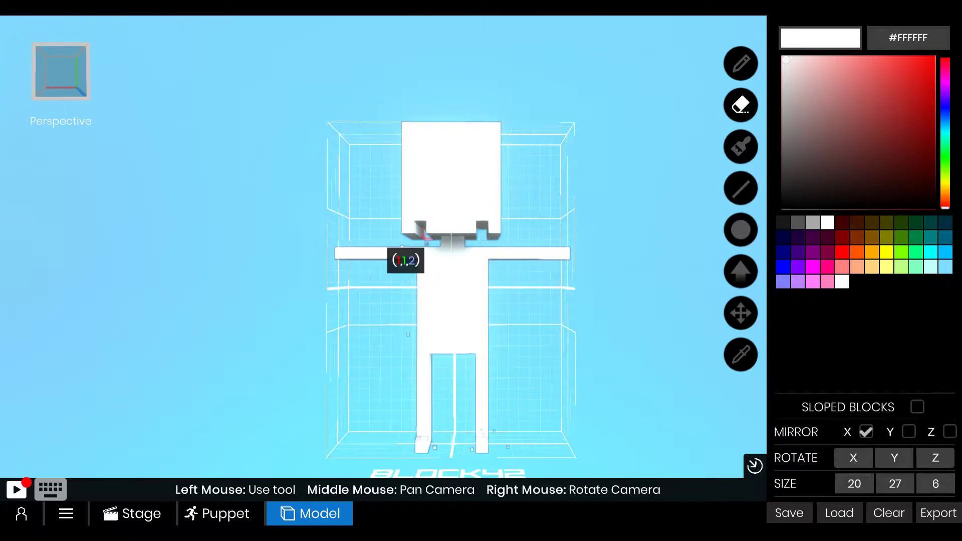
left_click_drag(426, 242, 425, 238)
right_click_drag(425, 237, 430, 236)
left_click_drag(432, 234, 429, 233)
- Erase the front layer of the face area to recess it within the hair, and trim the head's upper side edges
mouse_move(429, 233)
right_mouse_down()
mouse_move(496, 230)
mouse_move(457, 235)
right_mouse_up()
mouse_move(430, 170)
left_mouse_down()
mouse_move(461, 146)
mouse_move(477, 153)
mouse_move(478, 166)
left_mouse_up()
mouse_move(477, 167)
right_mouse_down()
mouse_move(434, 193)
mouse_move(482, 187)
mouse_move(447, 201)
mouse_move(491, 220)
right_mouse_up()
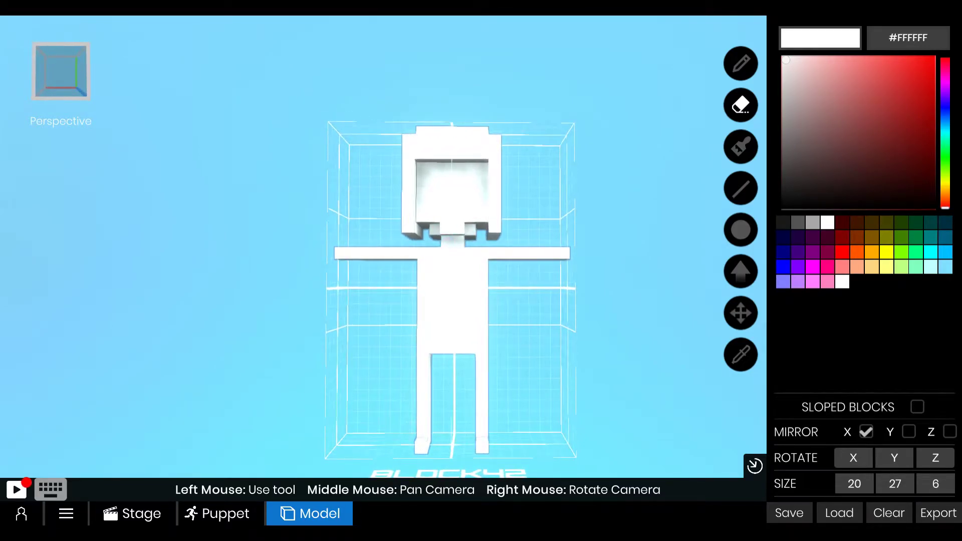
- Paint the hair blocks around the face and on the head's outer surfaces in #FFE2A9
mouse_move(523, 319)
right_mouse_down()
mouse_move(602, 351)
mouse_move(576, 358)
right_mouse_up()
left_click(740, 146)
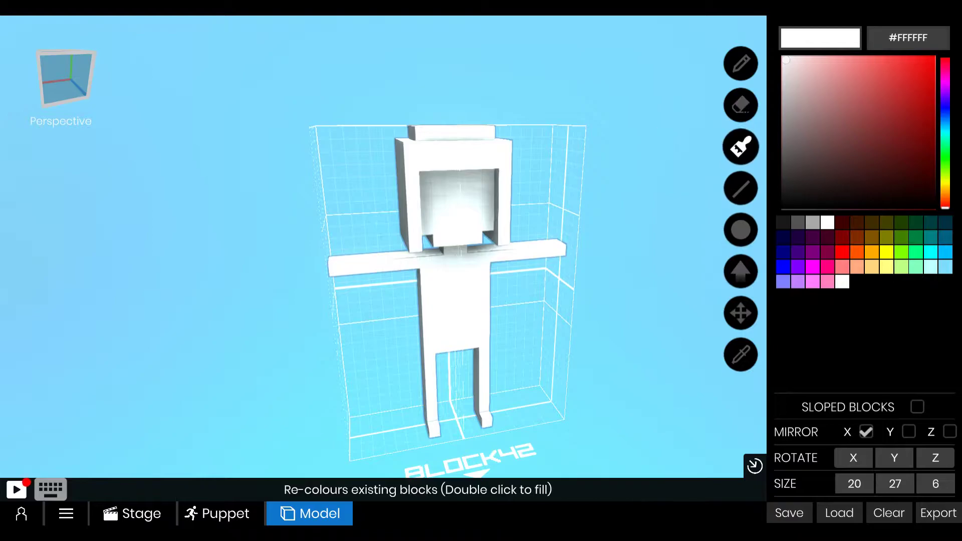
left_click_drag(946, 208, 945, 182)
mouse_move(922, 72)
left_mouse_down()
mouse_move(871, 140)
mouse_move(816, 60)
left_mouse_up()
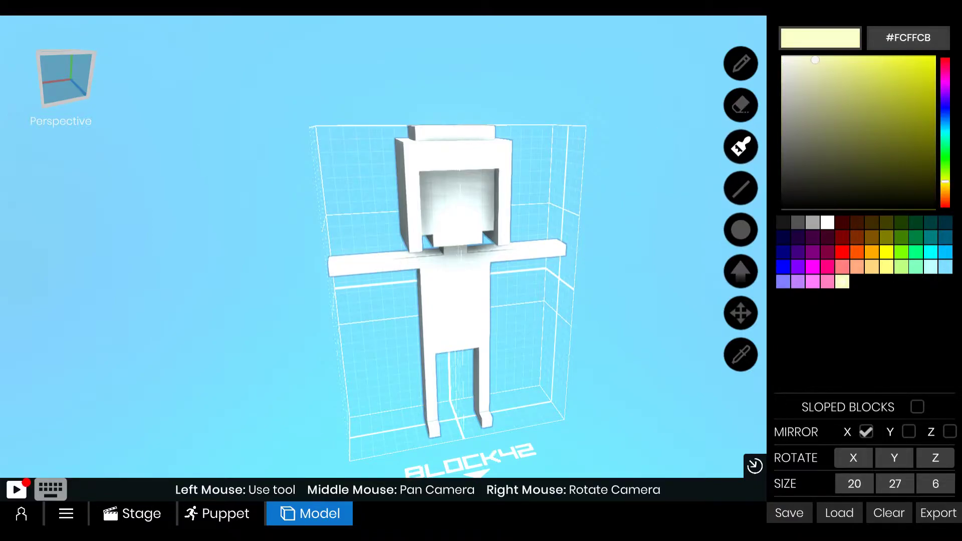
left_click_drag(945, 181, 945, 190)
left_click(853, 60)
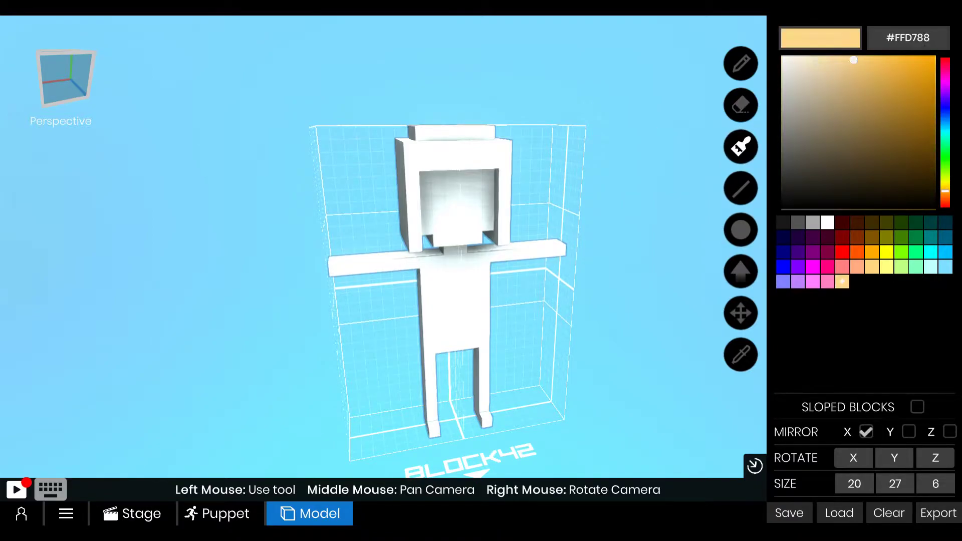
left_click_drag(838, 60, 834, 60)
right_click_drag(566, 240, 702, 210)
left_click_drag(489, 225, 409, 117)
right_click_drag(401, 118, 281, 145)
left_click_drag(416, 156, 452, 133)
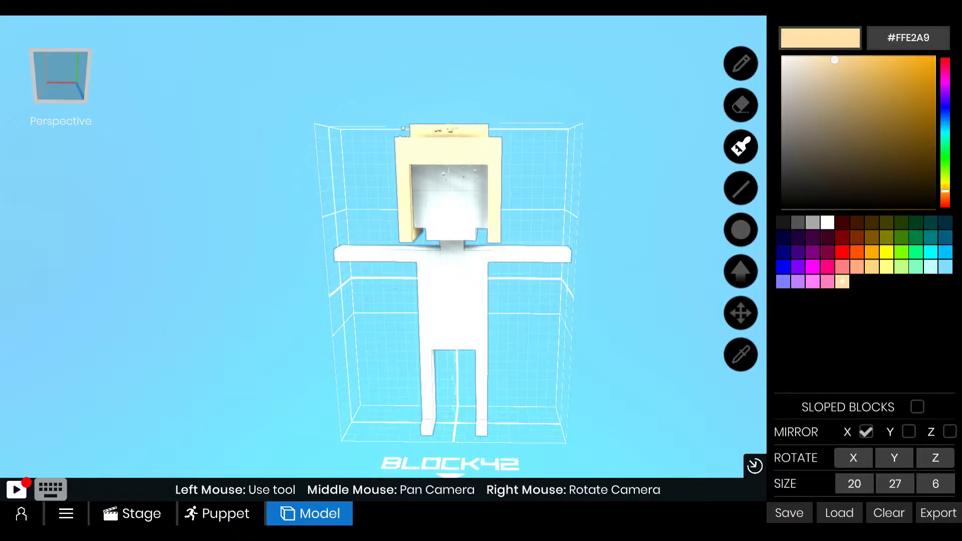
- Recolour all the hair blocks, including the back of the head, in #FFCD69
left_click_drag(857, 74, 870, 60)
mouse_move(493, 145)
right_mouse_down()
mouse_move(460, 146)
mouse_move(485, 148)
right_mouse_up()
left_click(460, 145)
right_click_drag(475, 84, 553, 189)
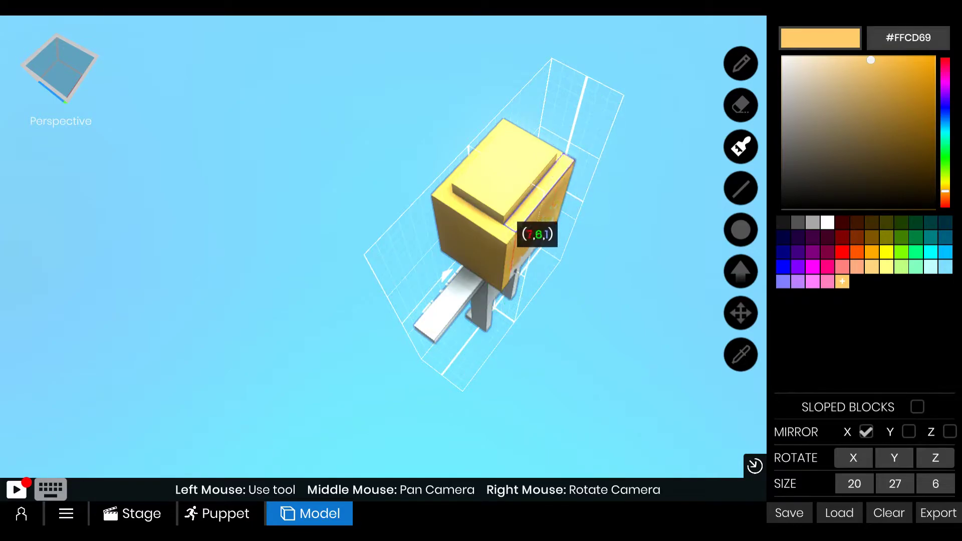
right_click_drag(557, 280, 495, 226)
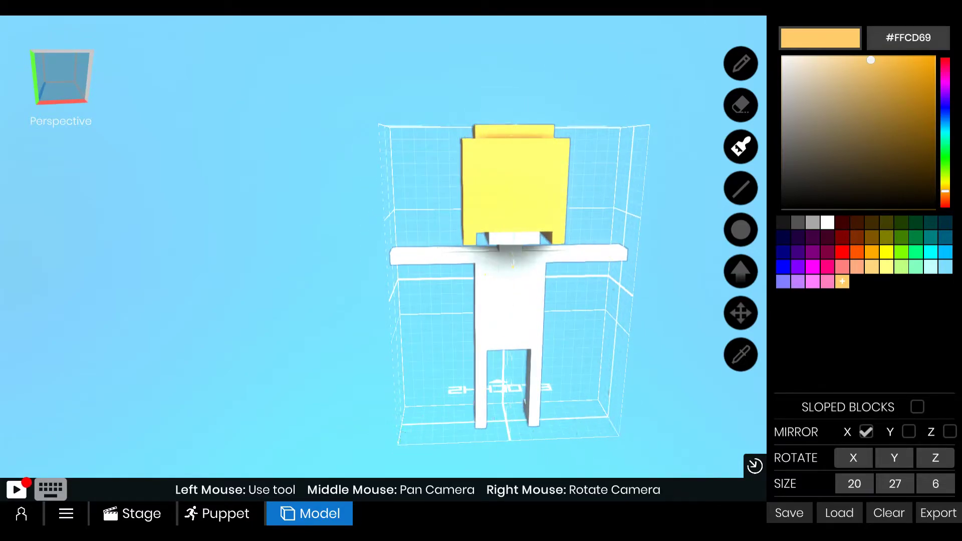
right_click_drag(514, 261, 515, 149)
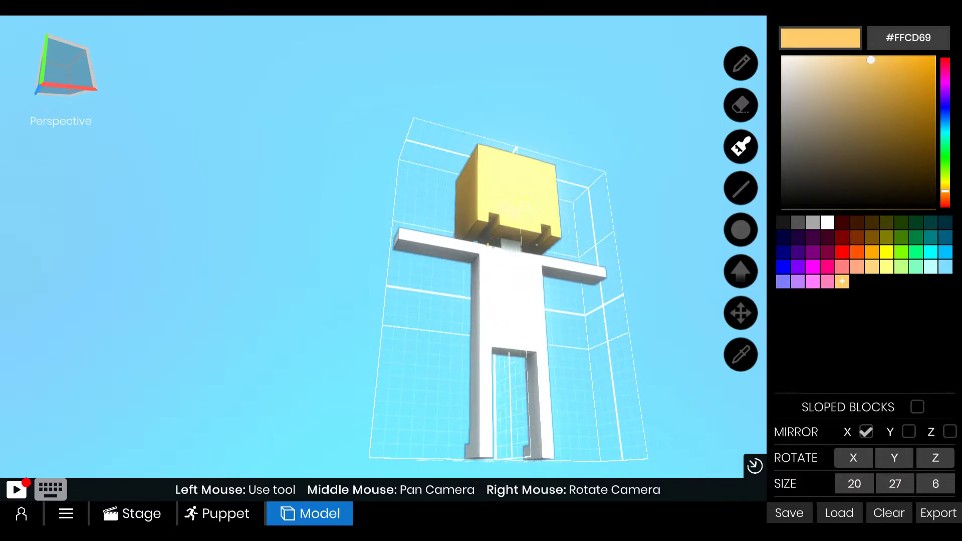
right_click_drag(491, 222, 435, 217)
- Draw hair-coloured blocks to fill the gap along the lower back edge of the head
left_click(741, 64)
right_click_drag(518, 220, 523, 190)
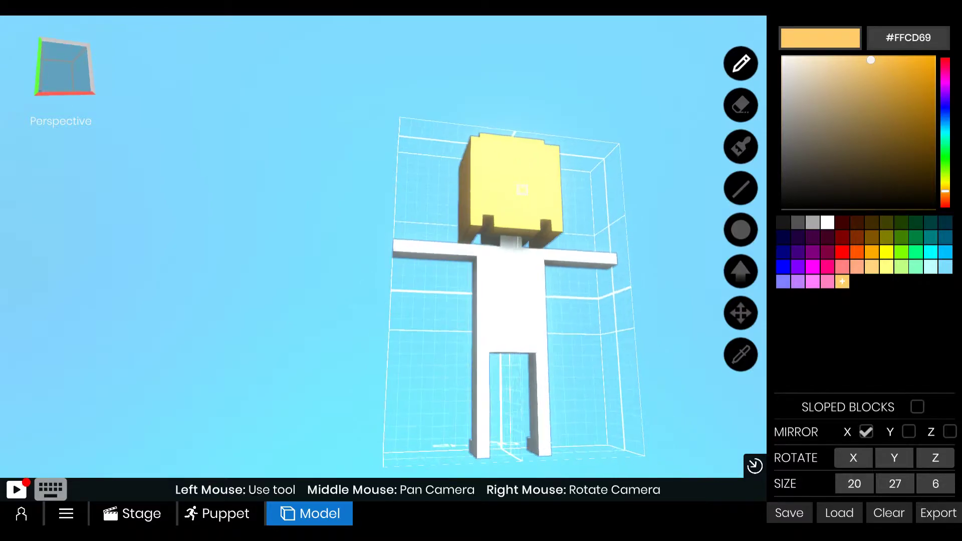
right_click_drag(507, 233, 526, 221)
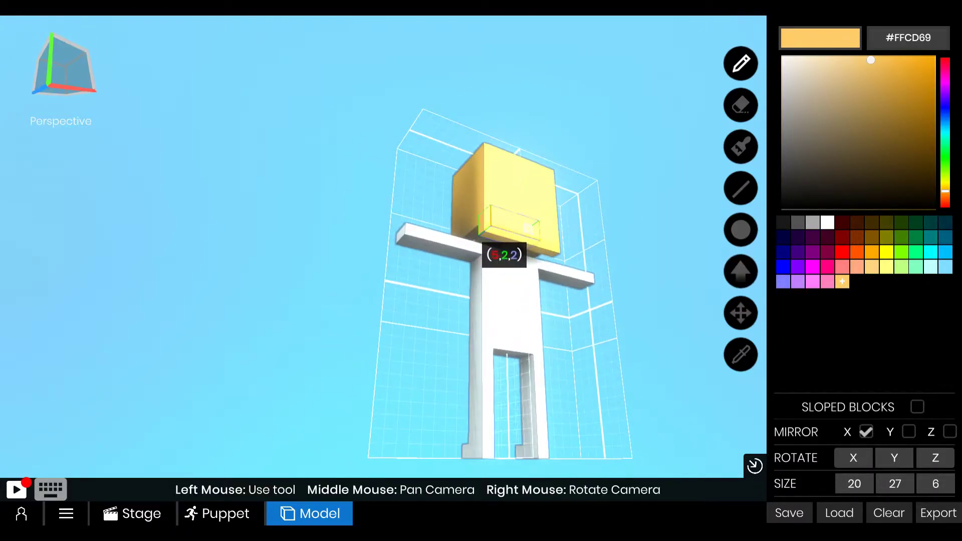
mouse_move(509, 264)
right_mouse_down()
mouse_move(521, 251)
mouse_move(552, 260)
mouse_move(503, 324)
mouse_move(531, 301)
mouse_move(536, 362)
right_mouse_up()
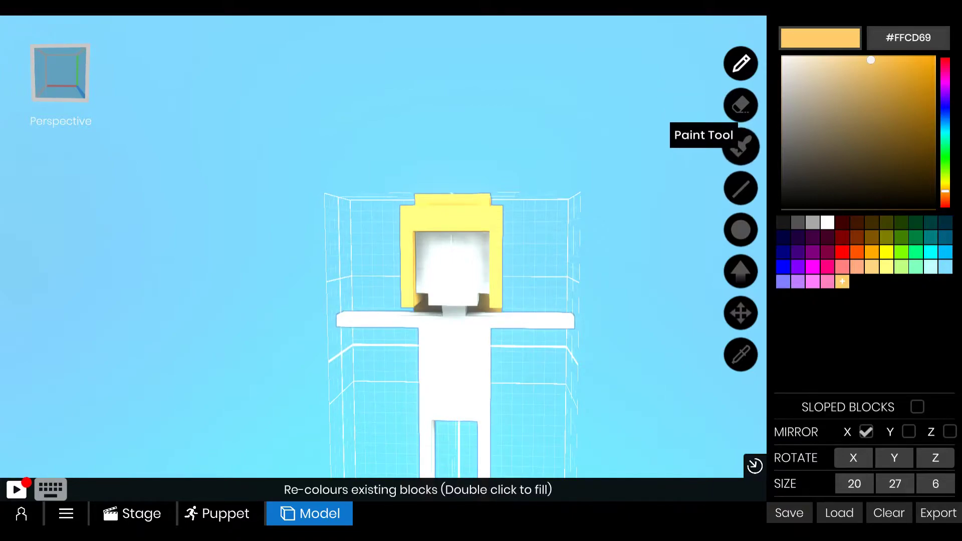
- Mix the skin colour #FFD5C6 and fill all the white face and body blocks with it
left_click_drag(871, 60, 819, 60)
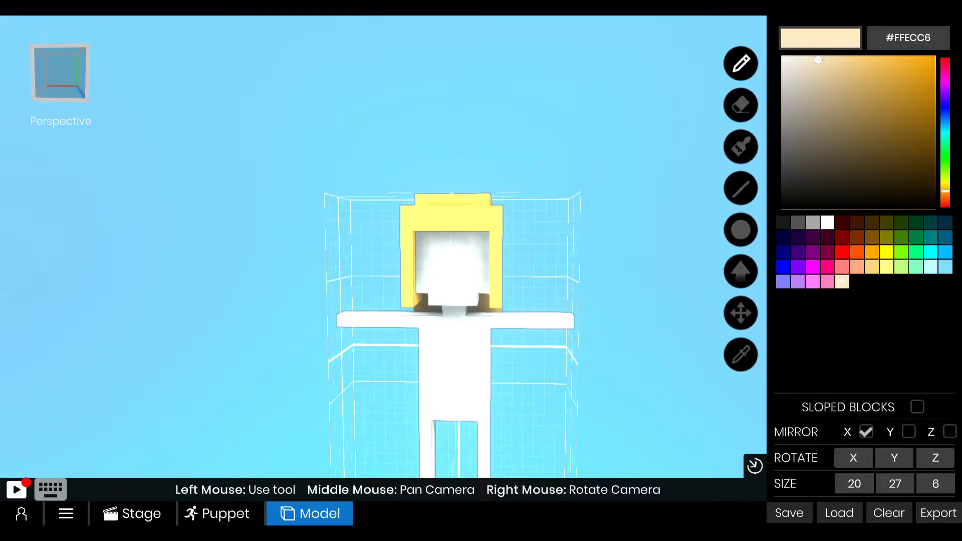
left_click_drag(945, 191, 945, 198)
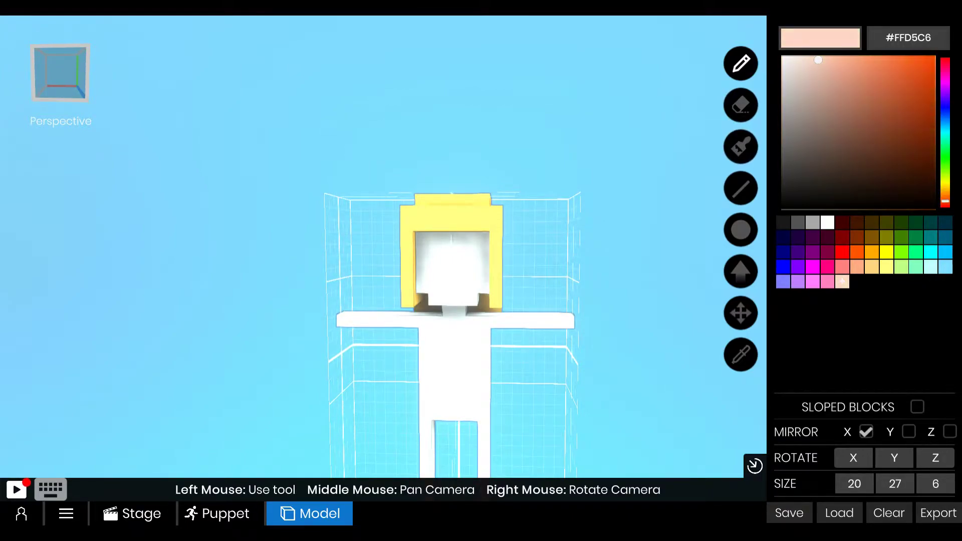
right_click_drag(453, 388, 408, 386)
middle_click_drag(431, 279, 447, 202)
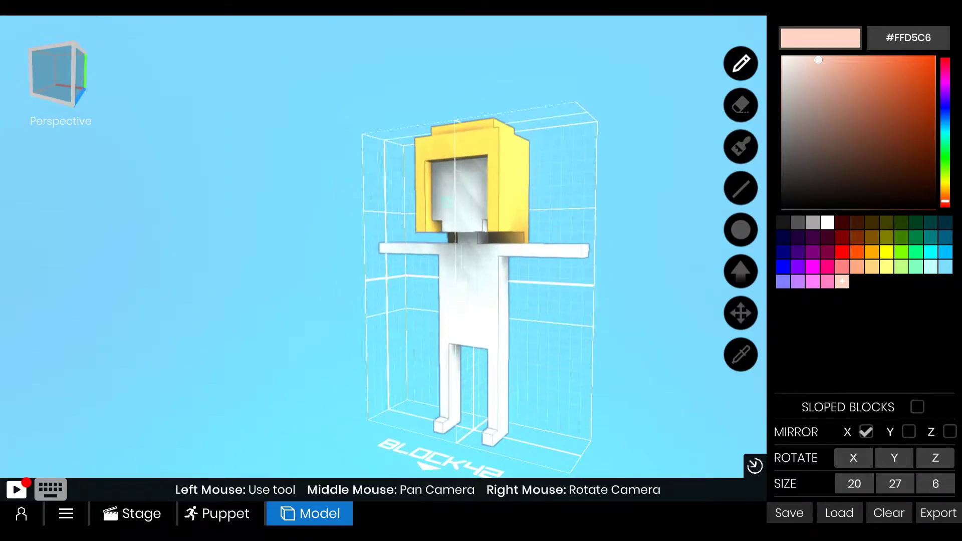
right_click_drag(447, 203, 476, 203)
left_click(741, 146)
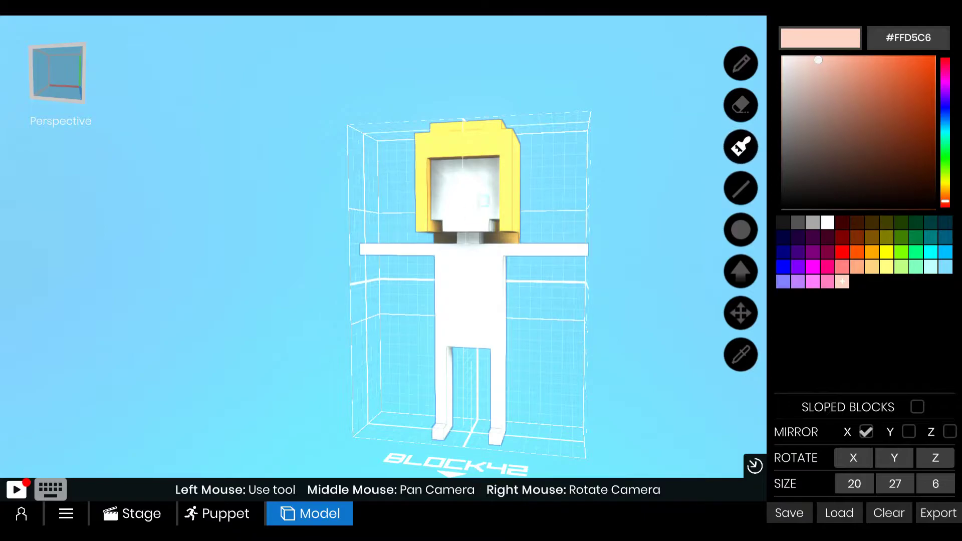
double_click(483, 199)
mouse_move(424, 242)
right_mouse_down()
mouse_move(501, 229)
mouse_move(473, 221)
mouse_move(523, 258)
mouse_move(463, 238)
mouse_move(501, 245)
mouse_move(523, 215)
mouse_move(458, 238)
right_mouse_up()
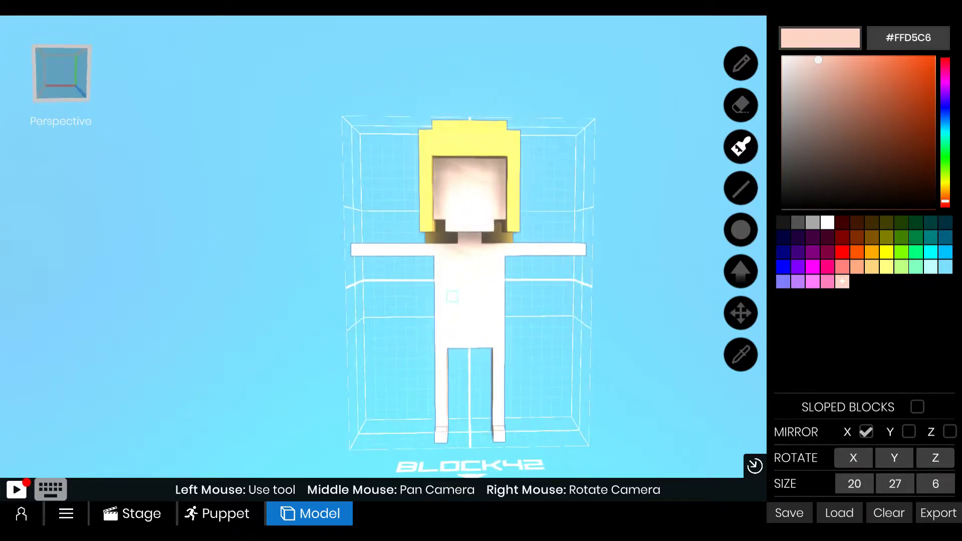
- Paint a mirrored pair of eyes, each two blocks tall, on the face in #1A1A1A
mouse_move(818, 59)
left_mouse_down()
mouse_move(784, 181)
mouse_move(742, 192)
left_mouse_up()
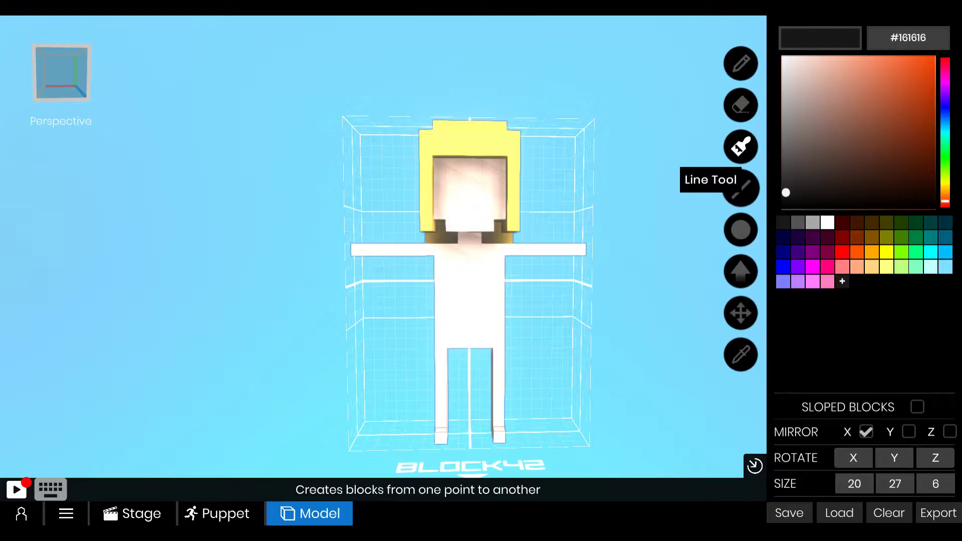
scroll(471, 225, "up", 5)
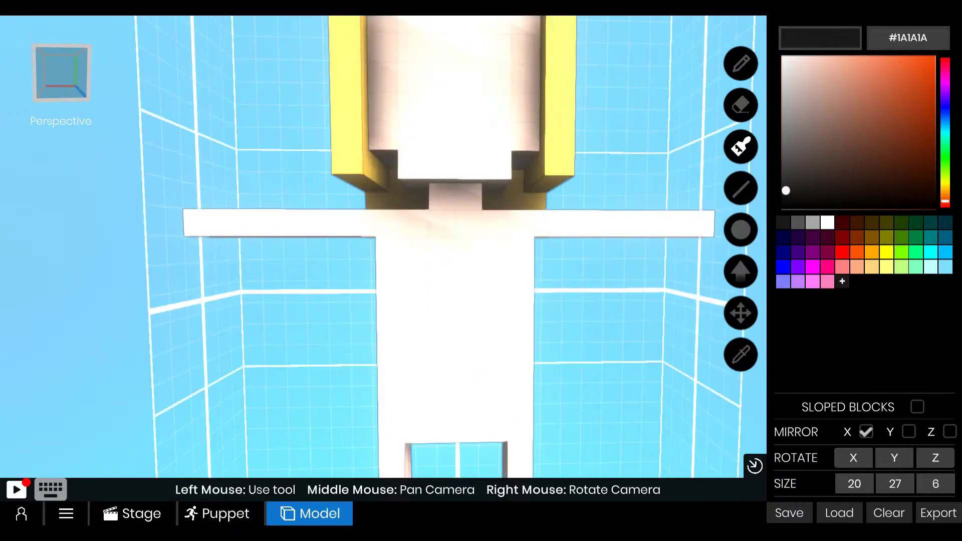
scroll(471, 226, "down", 3)
middle_click_drag(508, 135, 512, 203)
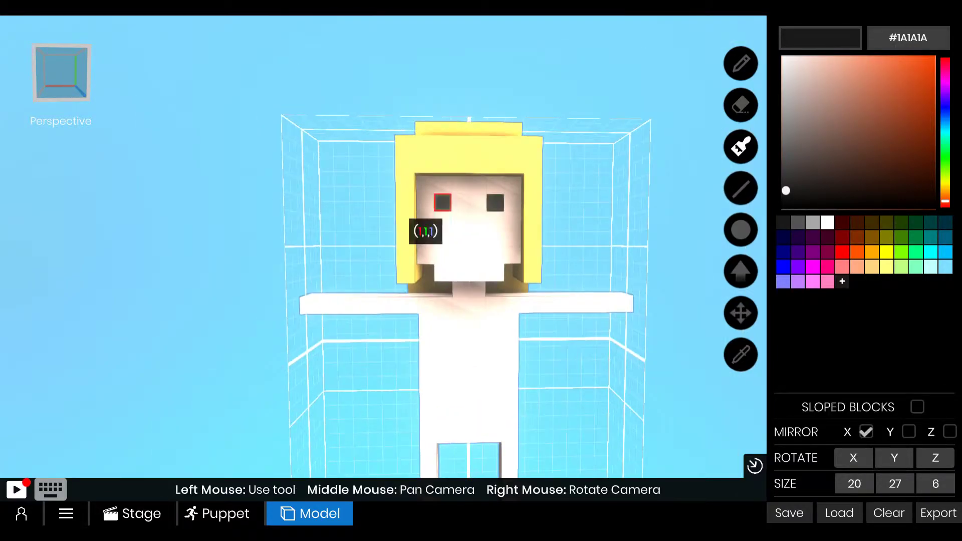
left_click_drag(443, 203, 444, 220)
mouse_move(443, 220)
right_mouse_down()
mouse_move(356, 228)
mouse_move(451, 220)
right_mouse_up()
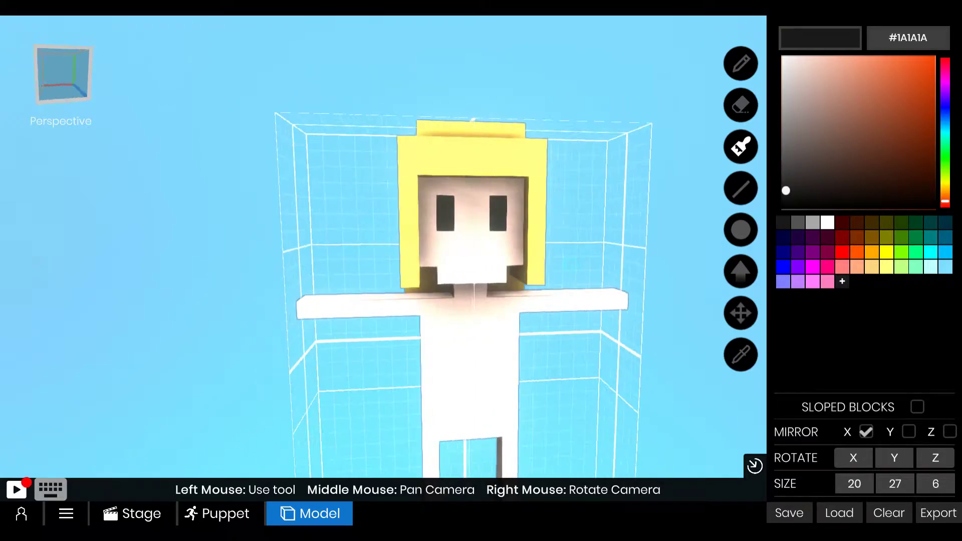
- Paint a two-block-wide mouth on the lower face in #FF2834
right_click_drag(576, 268, 564, 278)
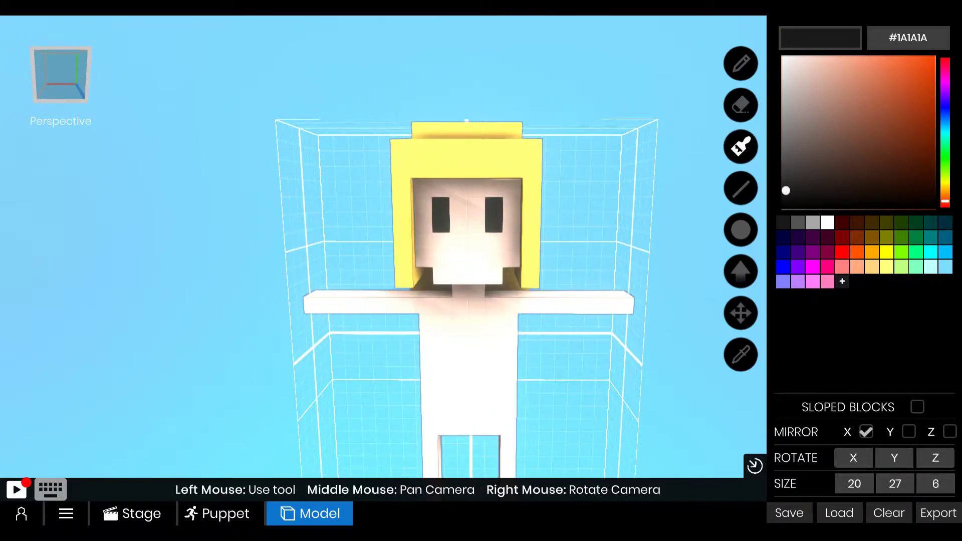
left_click_drag(854, 65, 908, 60)
left_click(945, 77)
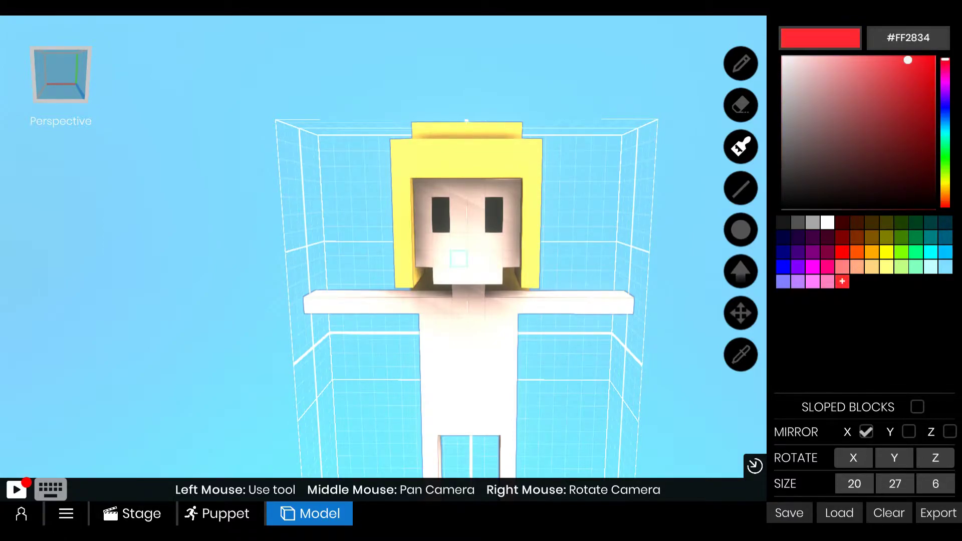
mouse_move(476, 259)
right_mouse_down()
mouse_move(592, 260)
mouse_move(451, 263)
mouse_move(474, 265)
right_mouse_up()
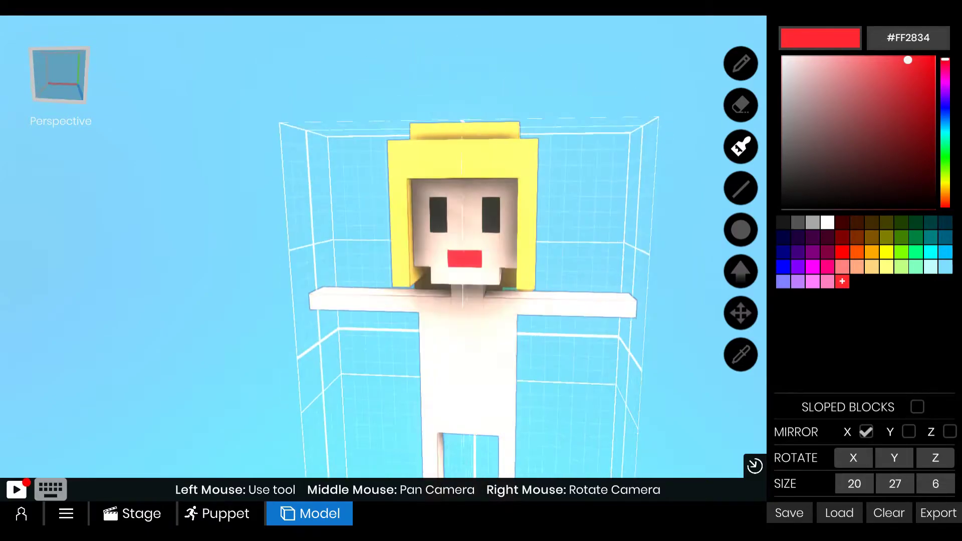
- Paint the shoulders, torso sides, back and upper leg edges in #1A1A1A as a short-sleeved jacket
middle_click_drag(473, 266, 470, 95)
right_click_drag(470, 96, 491, 100)
middle_click_drag(491, 100, 497, 188)
right_click_drag(496, 188, 478, 187)
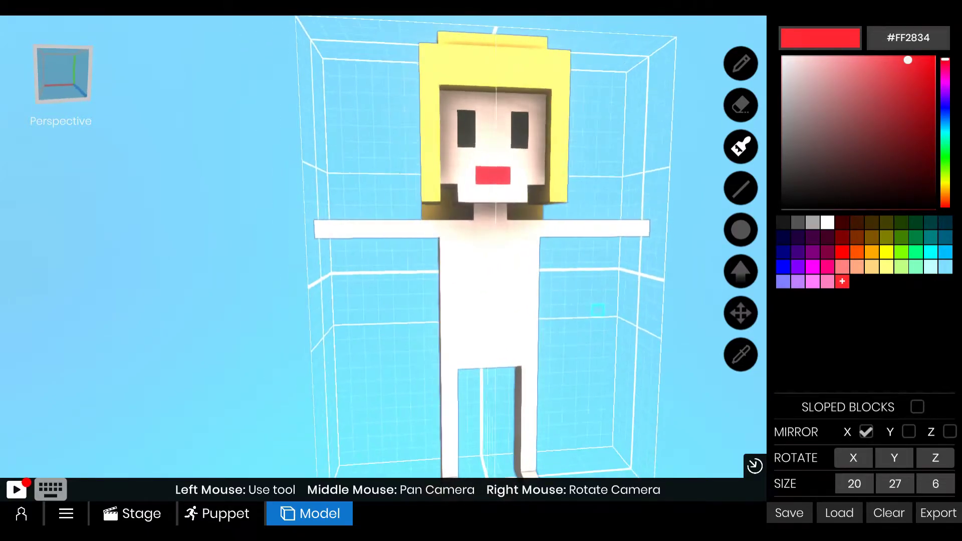
middle_click_drag(478, 186, 464, 108)
right_click_drag(463, 108, 446, 102)
left_click(783, 223)
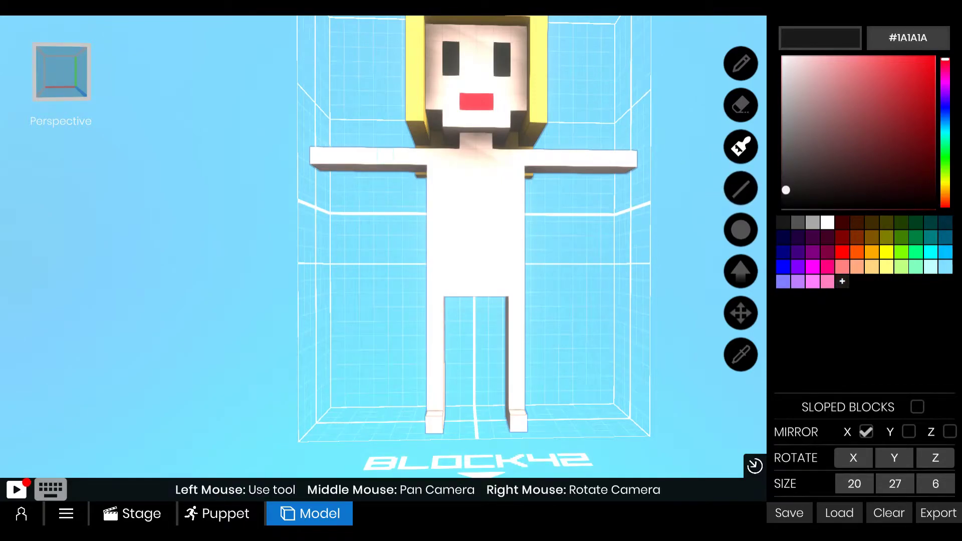
mouse_move(404, 158)
left_mouse_down()
mouse_move(410, 313)
mouse_move(431, 313)
left_mouse_up()
mouse_move(431, 312)
right_mouse_down()
mouse_move(346, 331)
mouse_move(652, 301)
mouse_move(637, 297)
right_mouse_up()
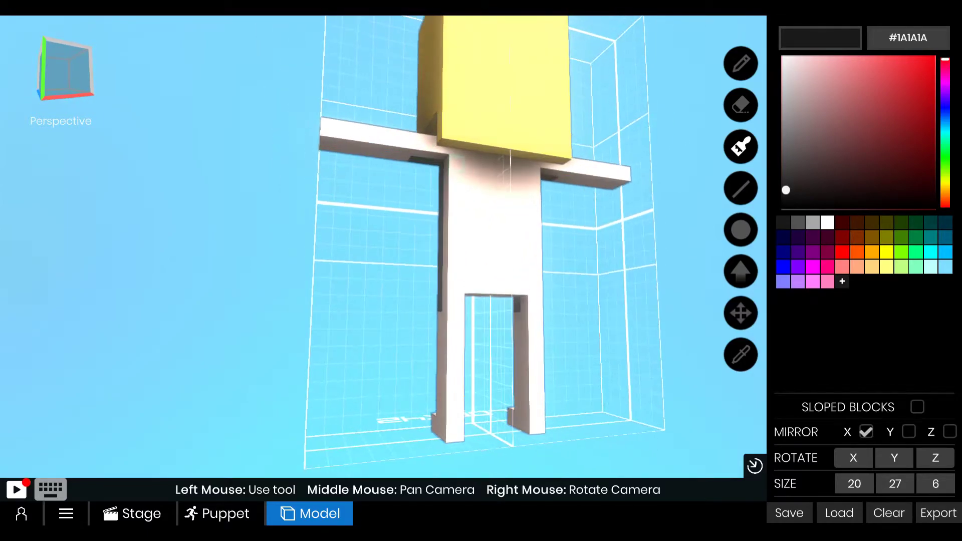
mouse_move(424, 143)
left_mouse_down()
mouse_move(450, 163)
mouse_move(519, 269)
left_mouse_up()
left_click_drag(535, 303, 535, 303)
right_click_drag(535, 303, 747, 301)
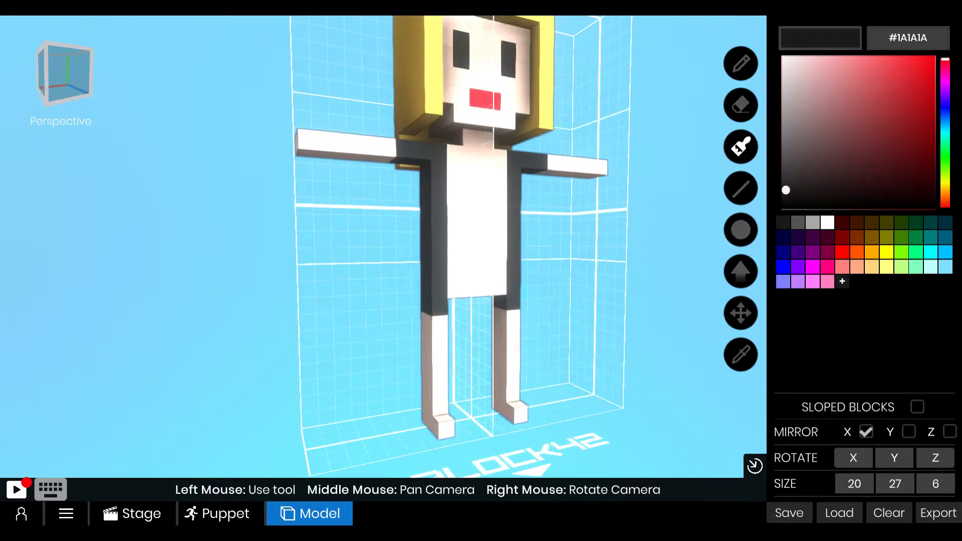
- Extend the #1A1A1A jacket over the torso's front sides and along its lower edge, leaving a centre strip uncovered
left_click_drag(445, 205, 421, 306)
right_click_drag(421, 305, 451, 287)
left_click_drag(451, 287, 515, 290)
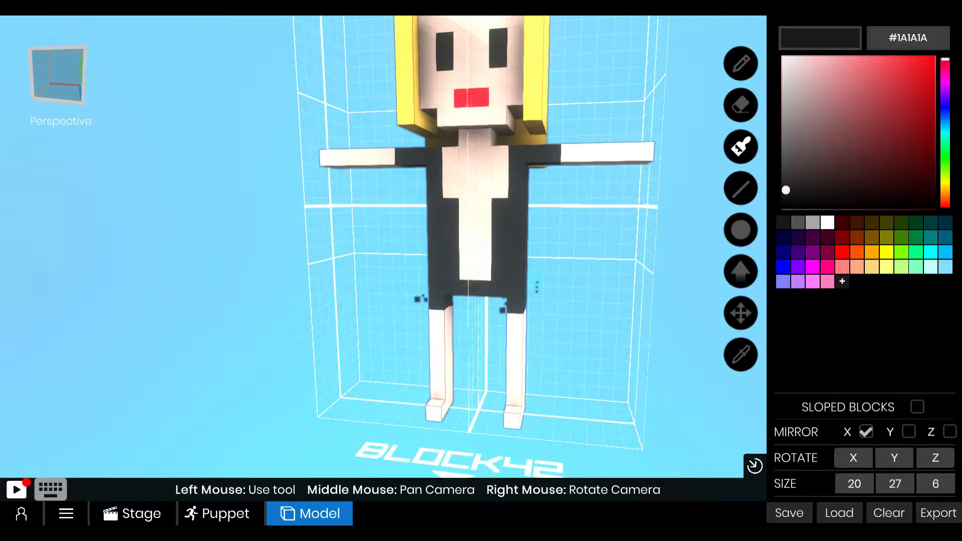
mouse_move(536, 279)
right_mouse_down()
mouse_move(361, 276)
mouse_move(601, 256)
right_mouse_up()
- Paint the shirt strip down the centre of the torso's front in #FFFFFF
left_click(827, 223)
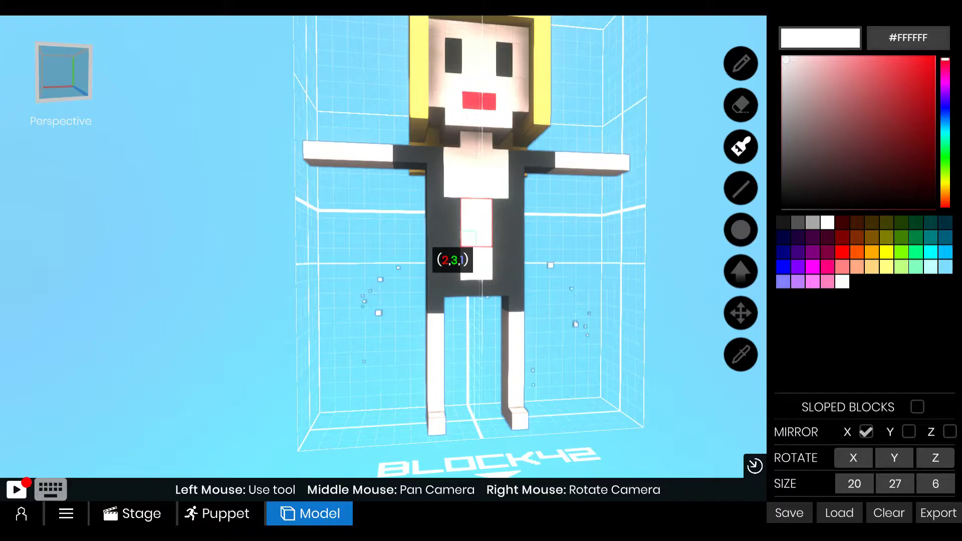
left_click_drag(470, 274, 471, 273)
mouse_move(471, 273)
right_mouse_down()
mouse_move(571, 291)
mouse_move(564, 308)
right_mouse_up()
right_click_drag(541, 255, 448, 251)
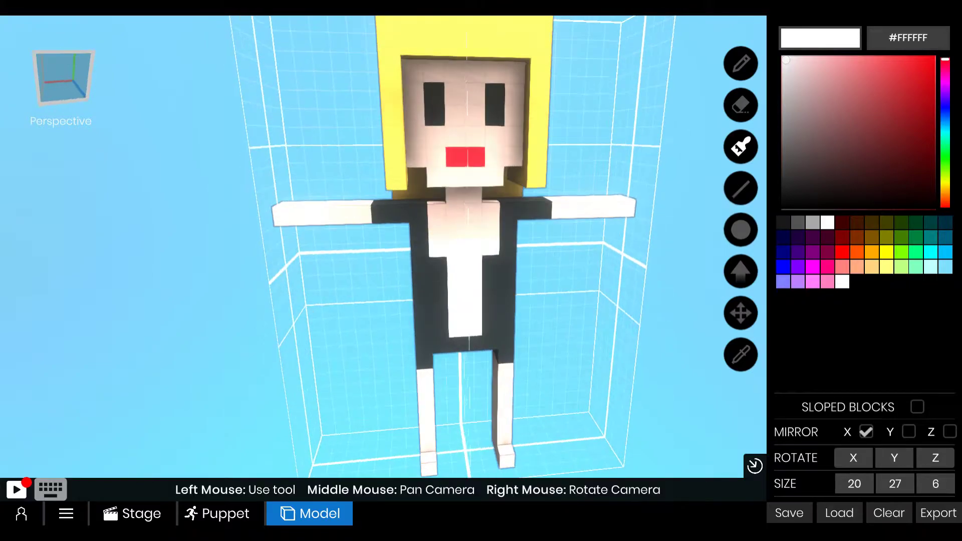
- Paint a #727272 necklace detail at the base of the neck
mouse_move(785, 112)
left_mouse_down()
mouse_move(754, 149)
mouse_move(766, 140)
left_mouse_up()
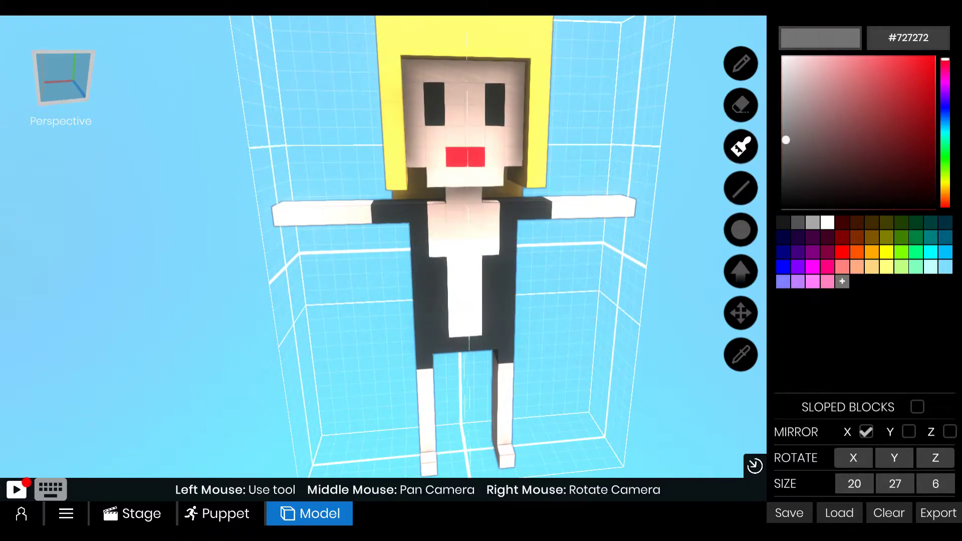
mouse_move(457, 212)
right_mouse_down()
mouse_move(434, 250)
mouse_move(466, 206)
right_mouse_up()
right_click_drag(404, 358, 436, 352)
right_click_drag(549, 210, 539, 211)
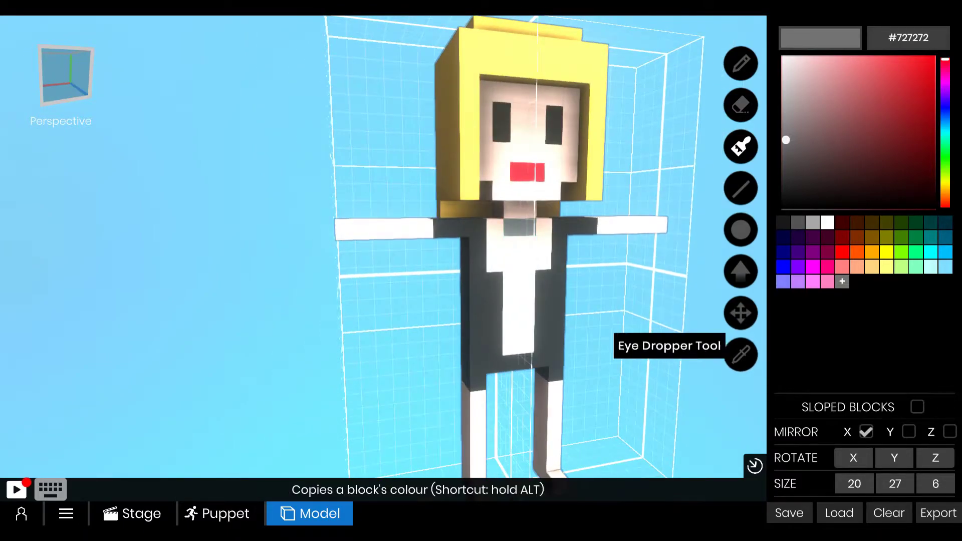
- Paint the feet and ankles in #1C1C1C as shoes
middle_click_drag(626, 401, 599, 255)
right_click_drag(621, 266, 521, 274)
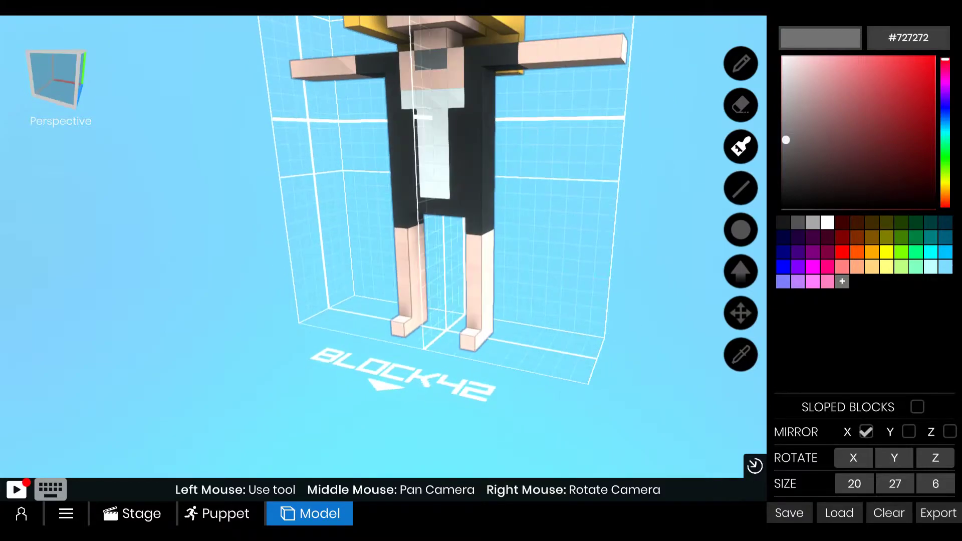
right_click_drag(553, 377, 506, 373)
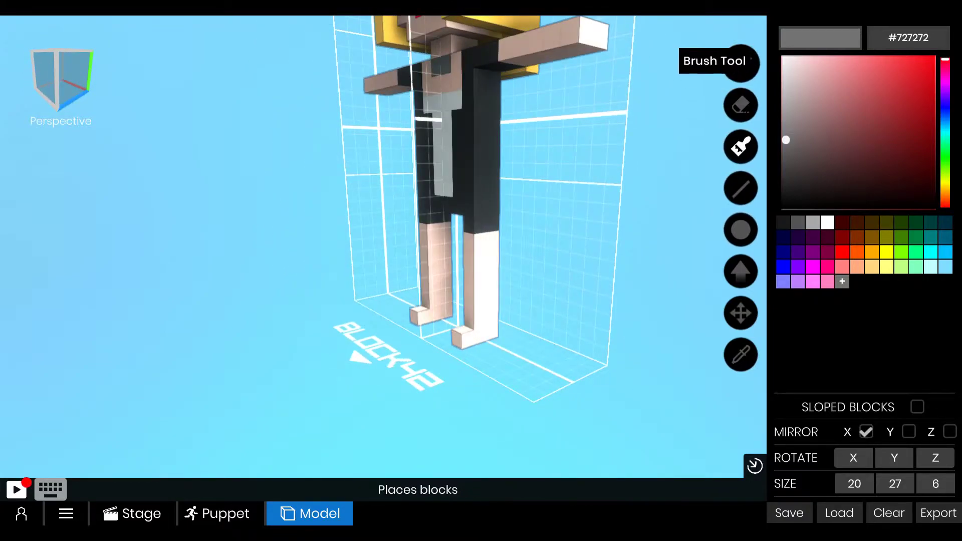
right_click_drag(436, 240, 533, 251)
scroll(533, 251, "down", 5)
middle_click_drag(533, 251, 533, 309)
right_click_drag(533, 309, 511, 314)
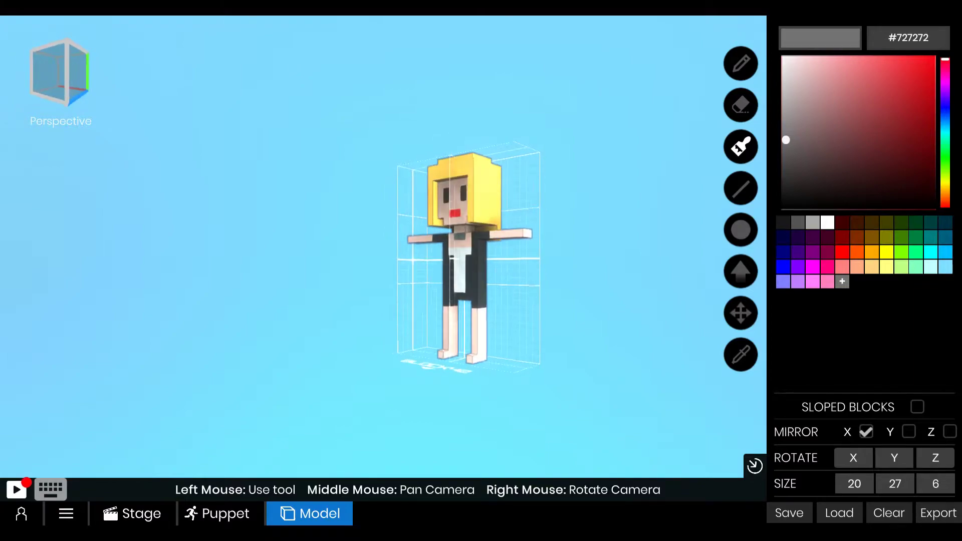
left_click(783, 222)
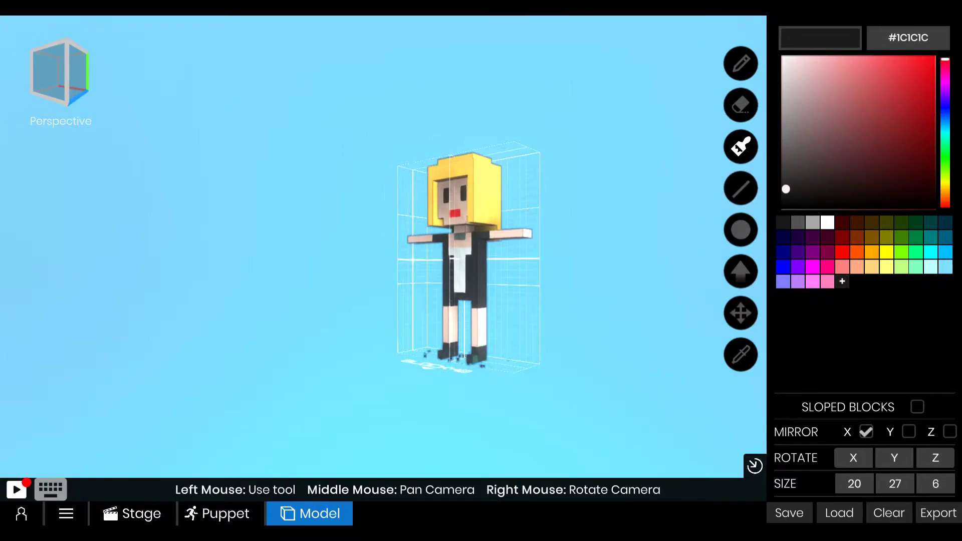
- Draw #1C1C1C blocks around the upper legs as a skirt five blocks tall, covering the front, back and sides
mouse_move(431, 260)
right_mouse_down()
mouse_move(501, 260)
mouse_move(436, 263)
right_mouse_up()
middle_click_drag(436, 263, 458, 305)
right_click_drag(458, 305, 523, 303)
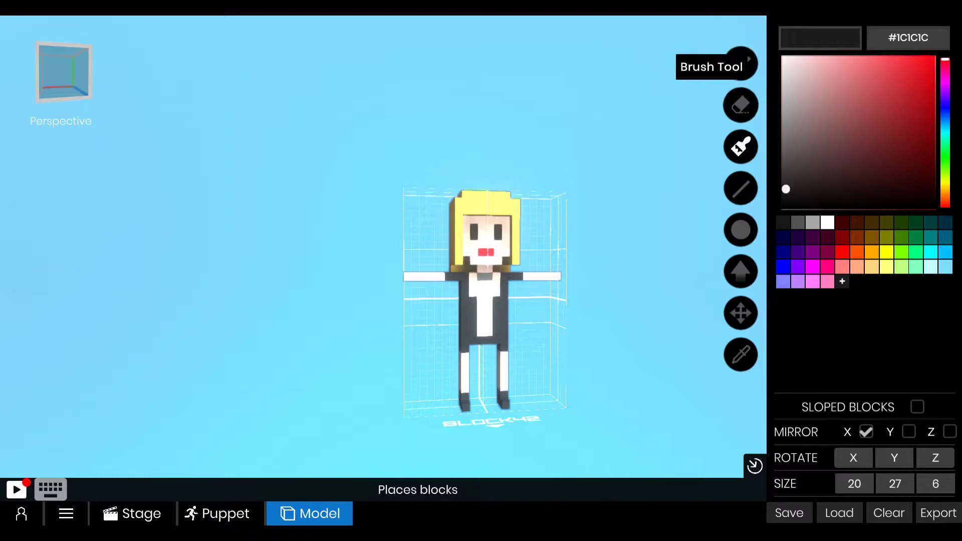
left_click(741, 64)
right_click_drag(551, 251, 596, 250)
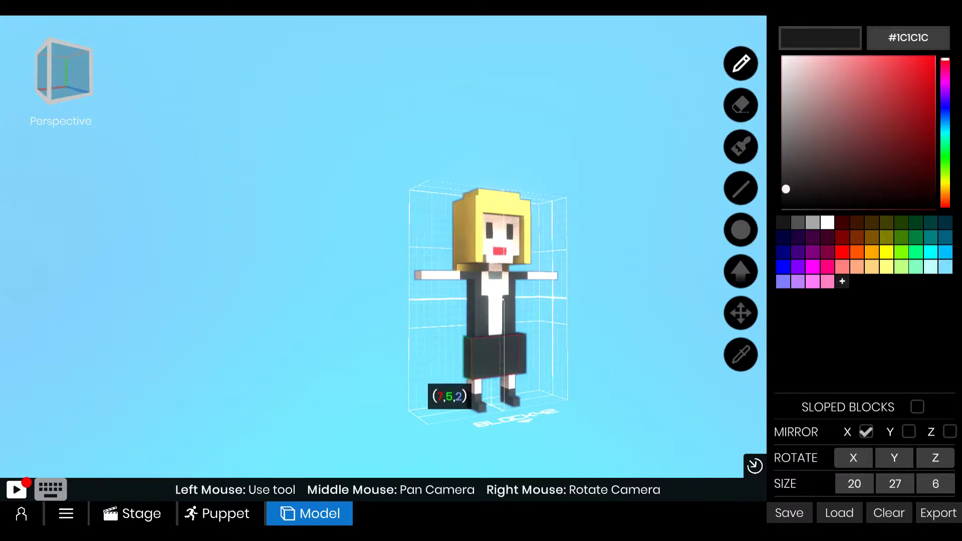
left_click_drag(481, 374, 480, 375)
right_click_drag(481, 374, 591, 372)
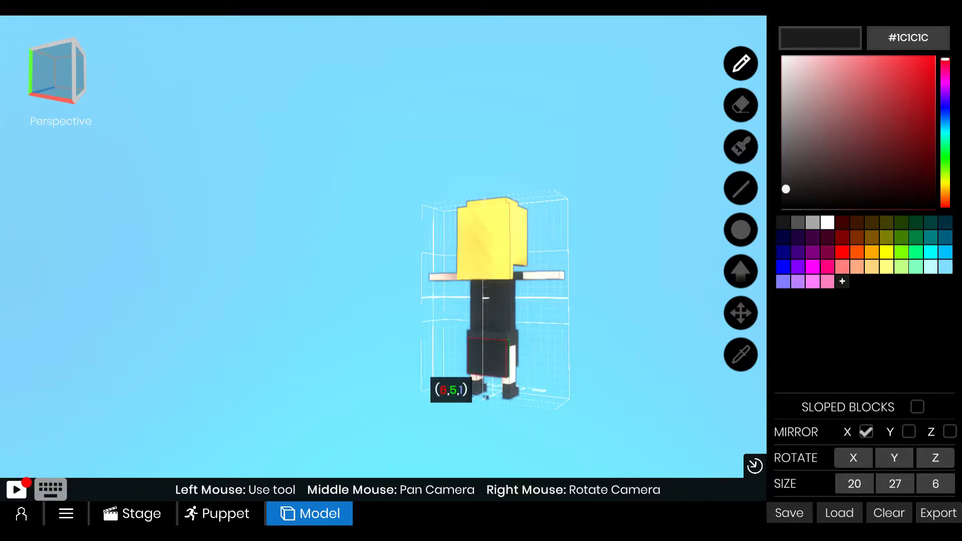
right_click_drag(591, 301, 291, 303)
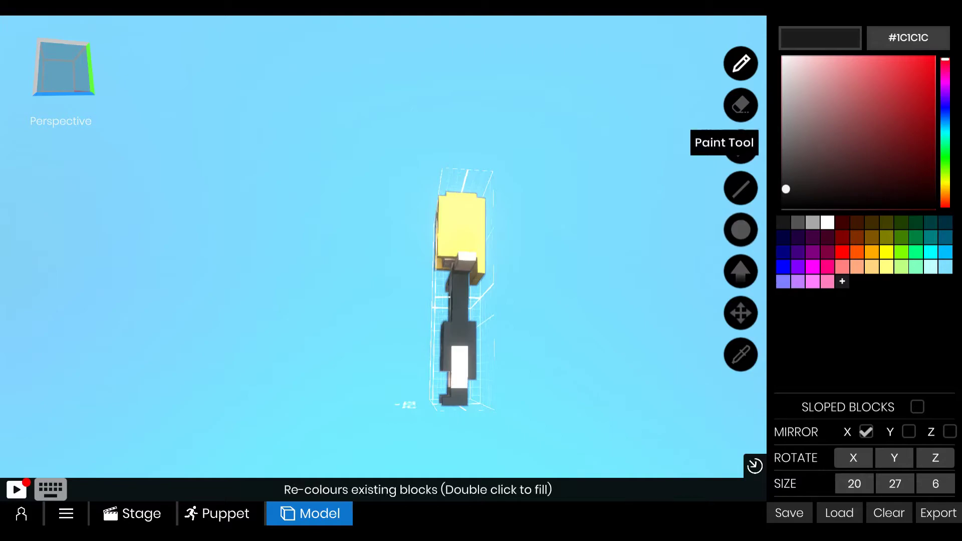
left_click(741, 146)
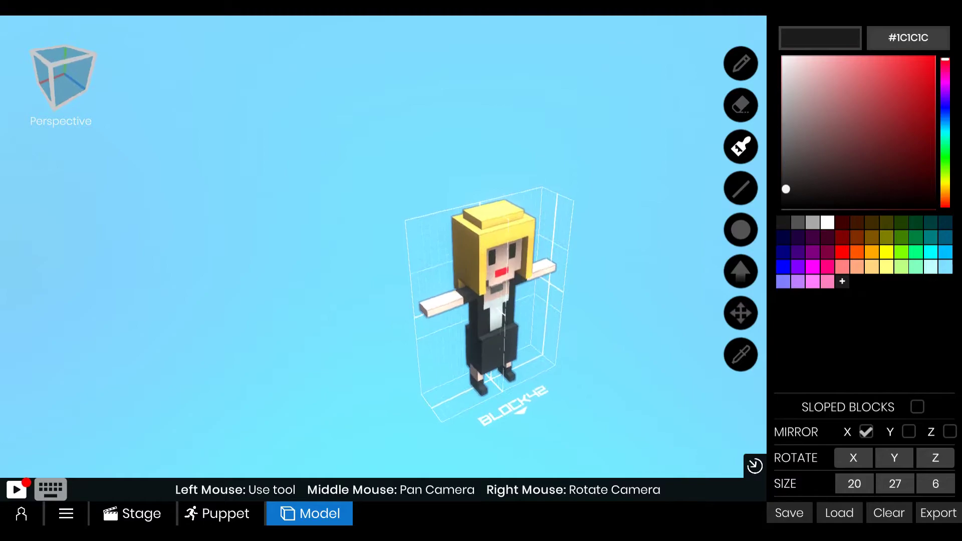
- Add finger blocks at the ends of both arms in the skin colour #FFD5C6
left_click(741, 64)
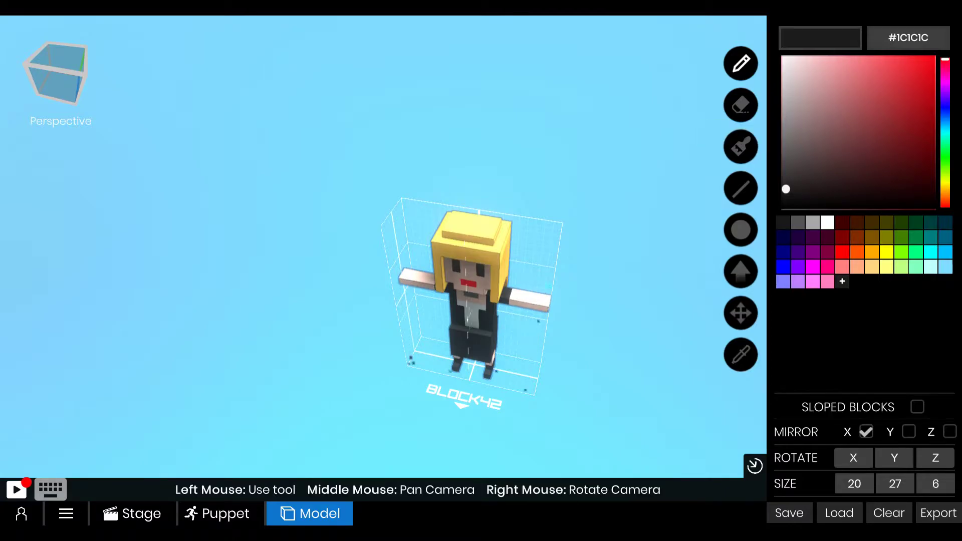
left_click(532, 306)
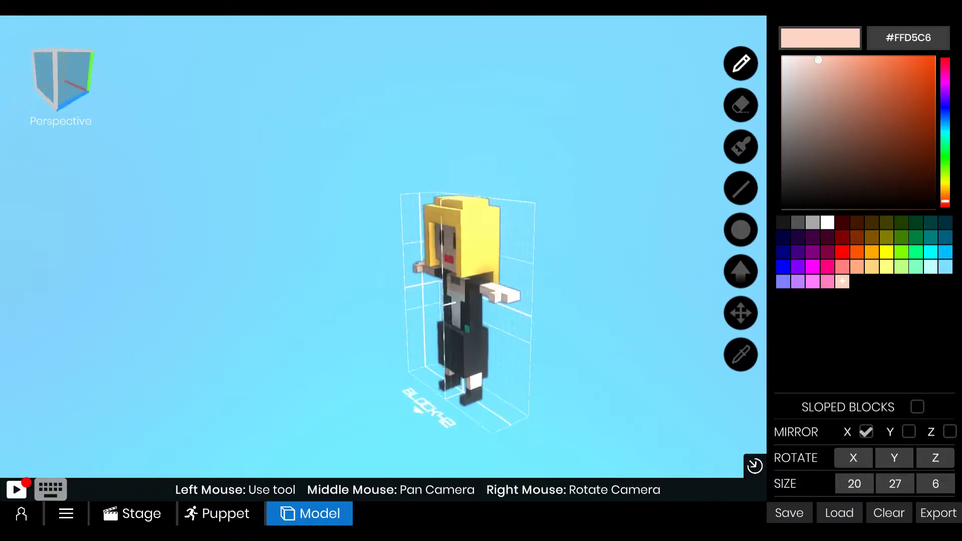
- Save the model under the character's name and make its saved preview rotate
left_click(789, 513)
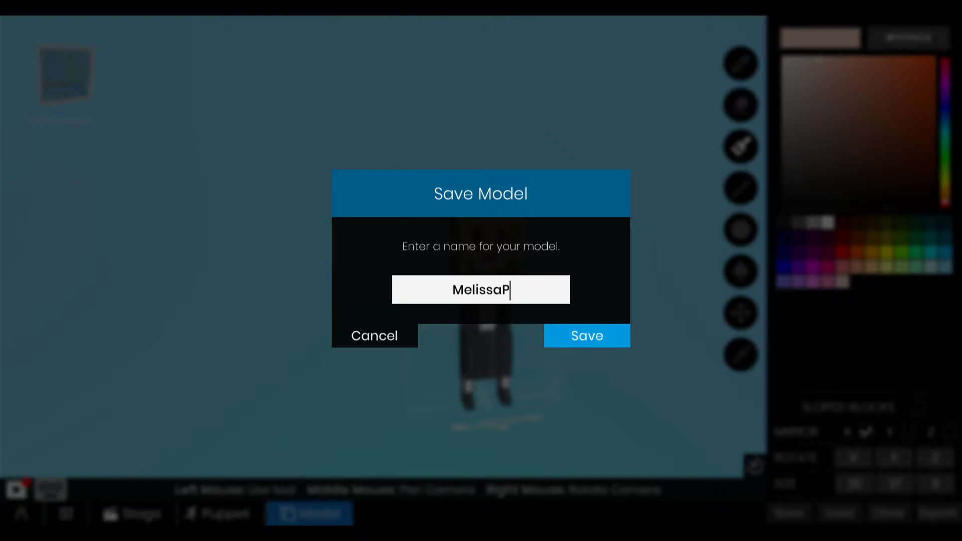
key("Return")
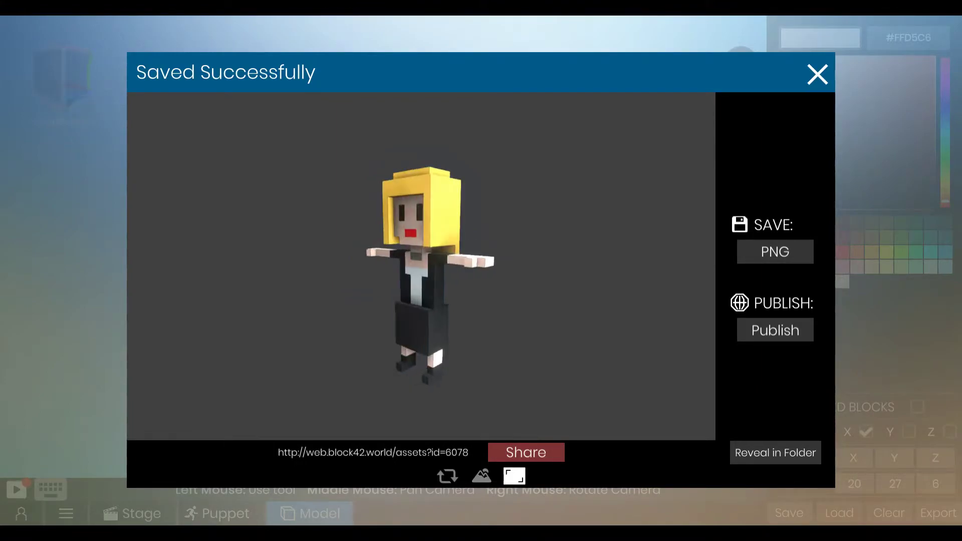
left_click(447, 476)
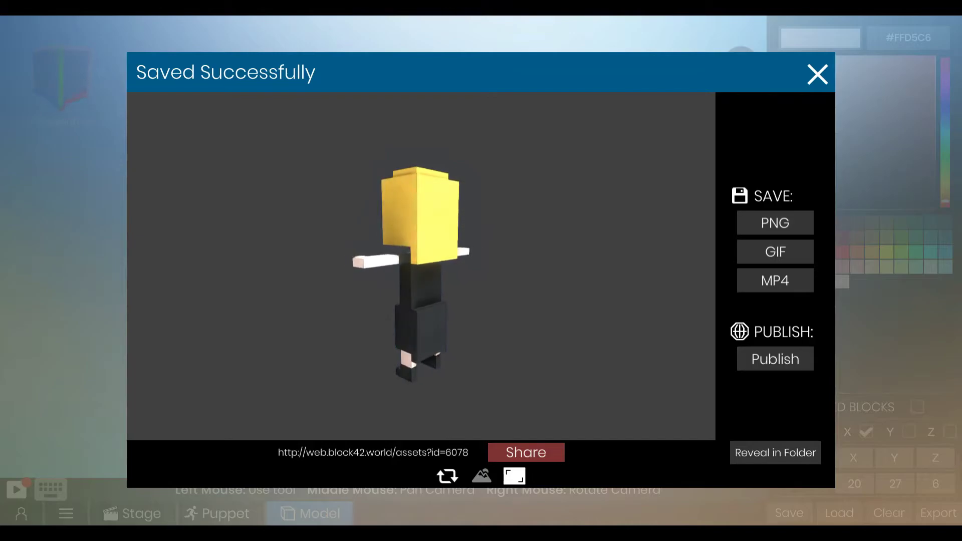
- Find the newly saved blonde character in the model library and load it into the puppet editor
left_click(817, 75)
right_click_drag(493, 372, 601, 421)
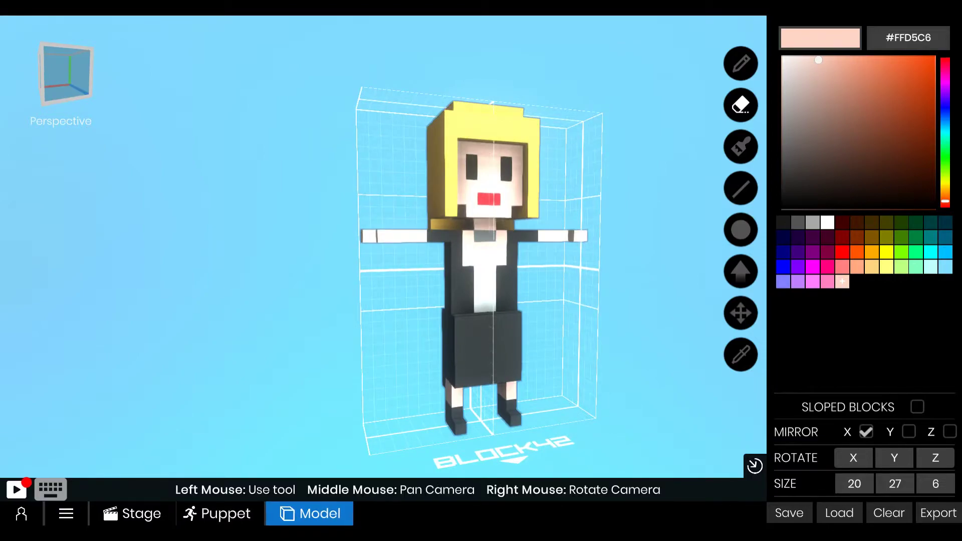
left_click(216, 513)
left_click(379, 223)
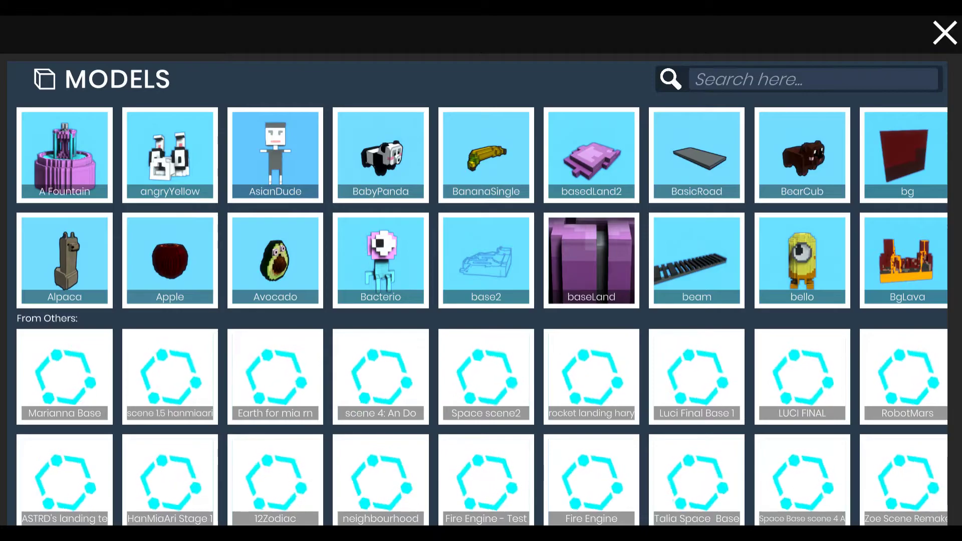
type("emil")
key("BackSpace")
key("BackSpace")
key("BackSpace")
key("BackSpace")
type("meli")
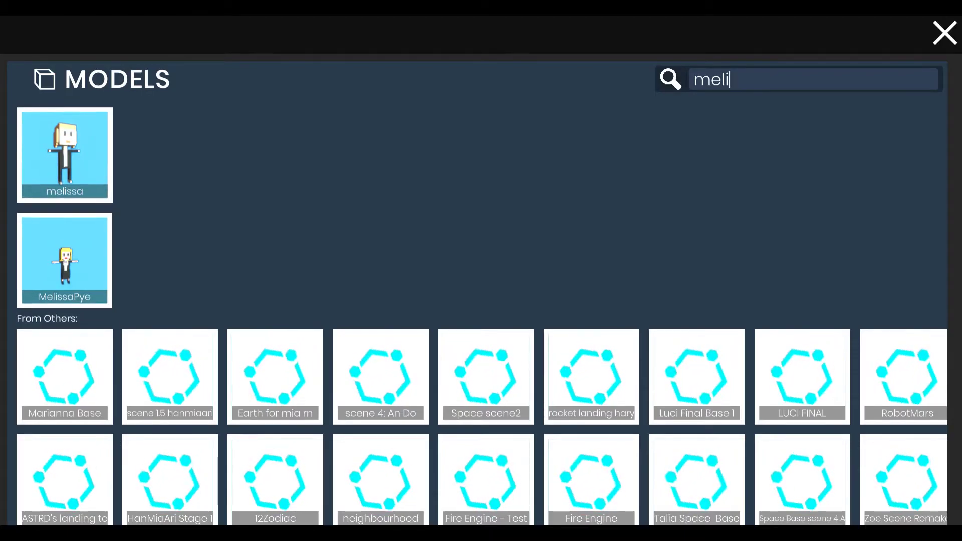
left_click(65, 260)
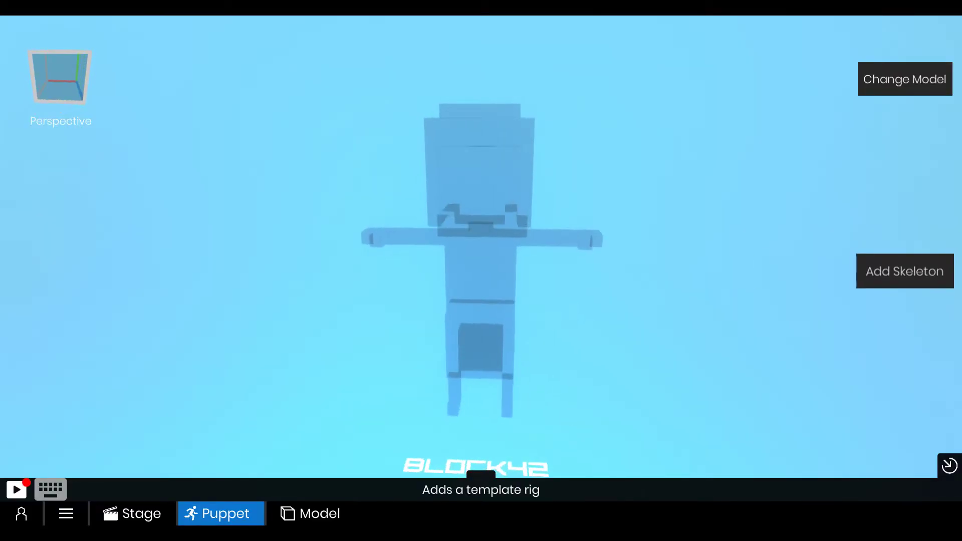
- Add a template skeleton and align its pelvis, hip, knee and ankle joints with the character's lower body and legs
left_click(904, 270)
left_click(802, 236)
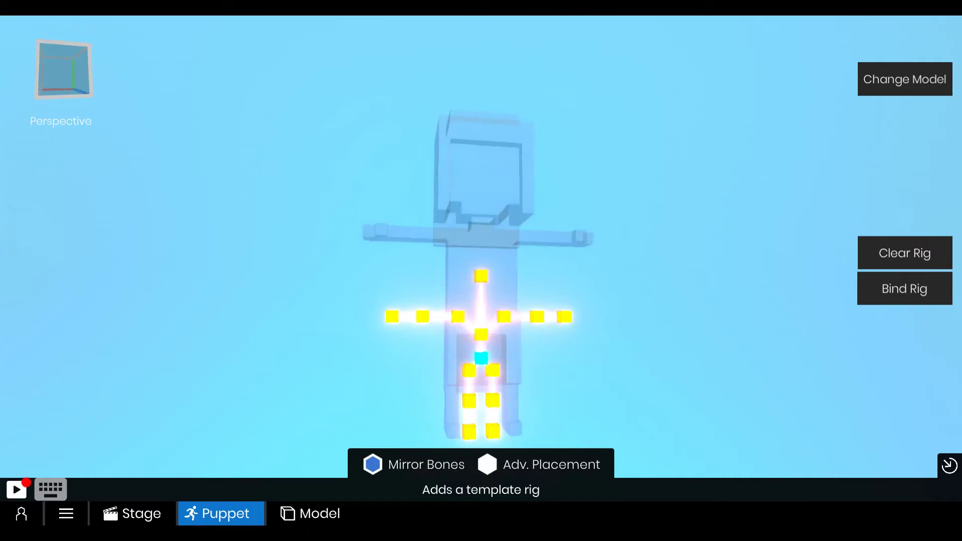
left_click_drag(481, 358, 478, 320)
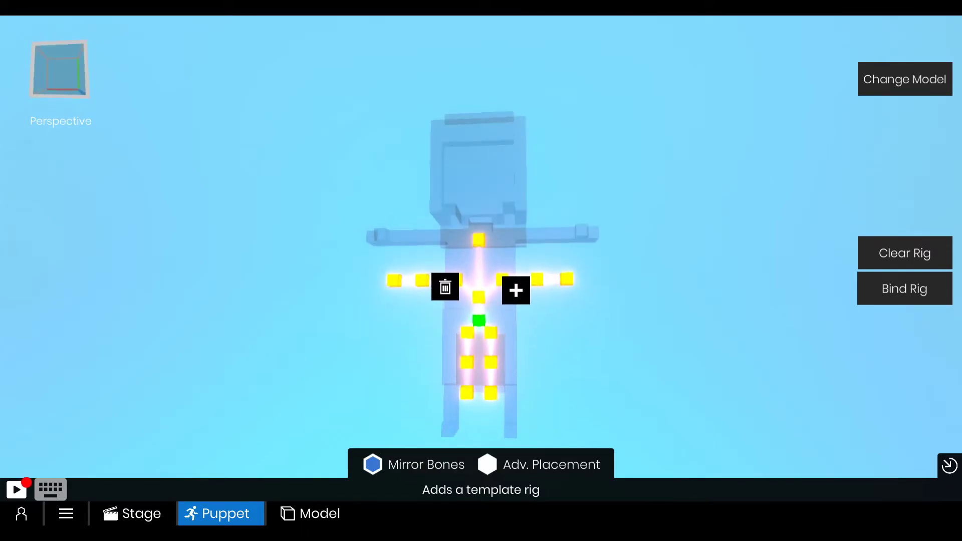
left_click_drag(470, 286, 490, 331)
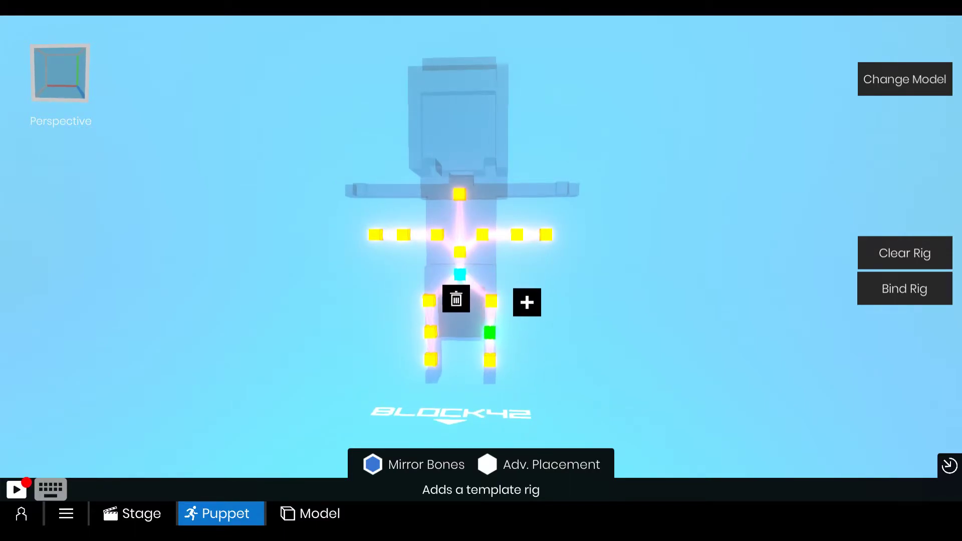
left_click(490, 359)
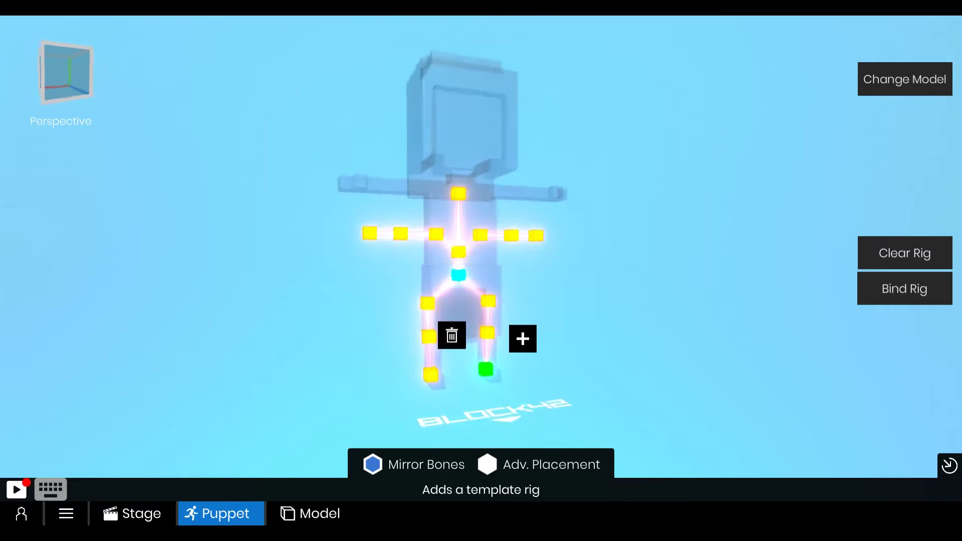
left_click_drag(627, 280, 606, 283)
- Raise the chest joint to the upper torso, line the arm joints up with both arms, and place the head joint at the neck
middle_click_drag(607, 226, 591, 334)
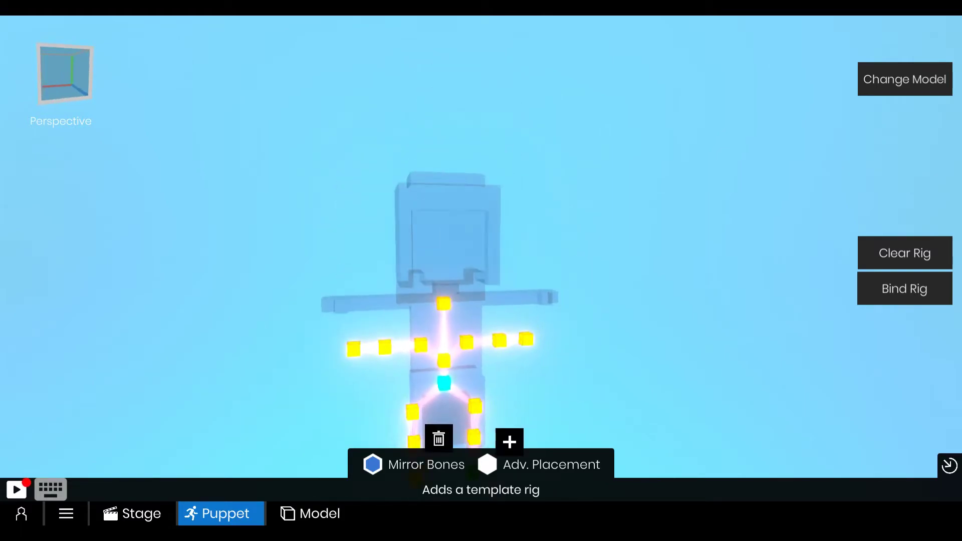
left_click_drag(606, 283, 616, 291)
left_click_drag(443, 362, 362, 298)
left_click(360, 297)
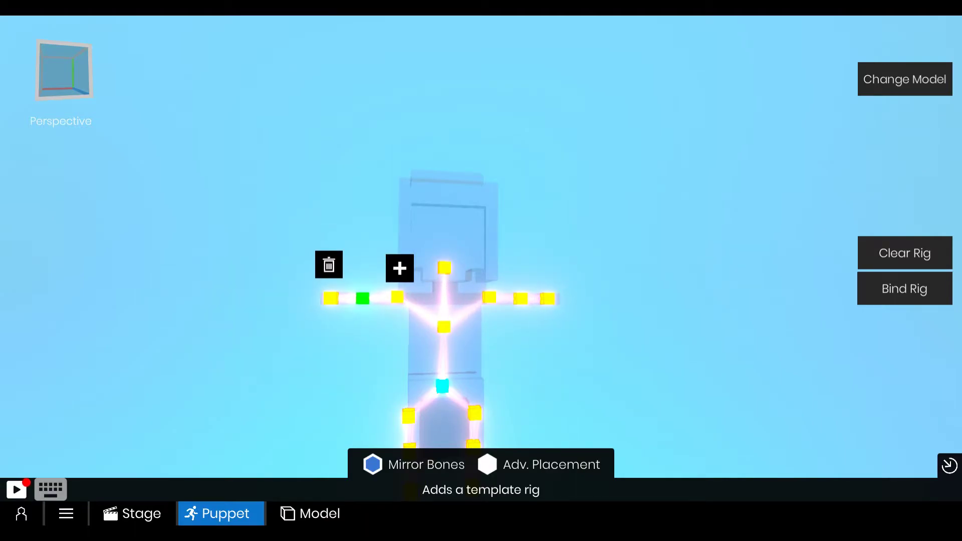
left_click_drag(445, 267, 444, 288)
left_click_drag(391, 426, 511, 429)
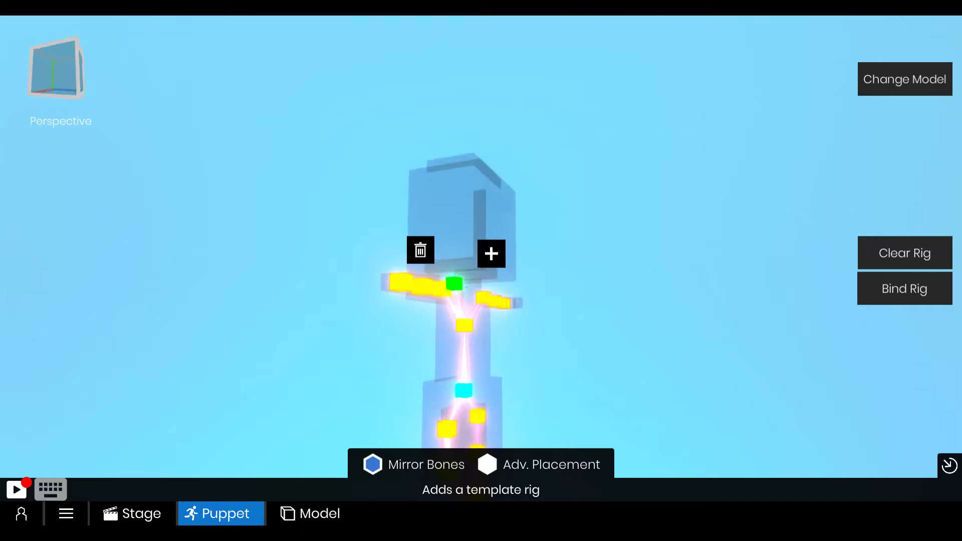
- Bind the rig to the character and play the Walk test pose with transparency turned off
left_click(905, 288)
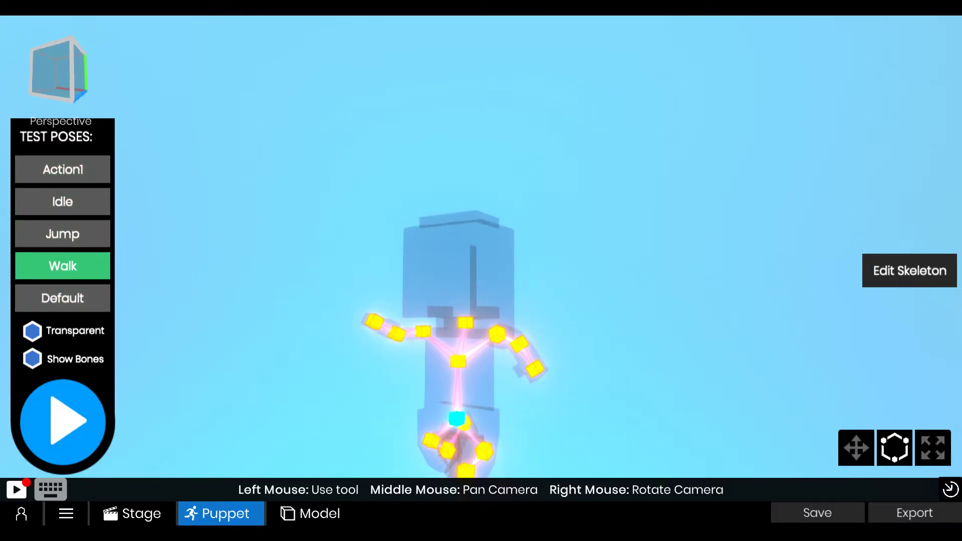
middle_click_drag(501, 381, 511, 253)
left_click(63, 422)
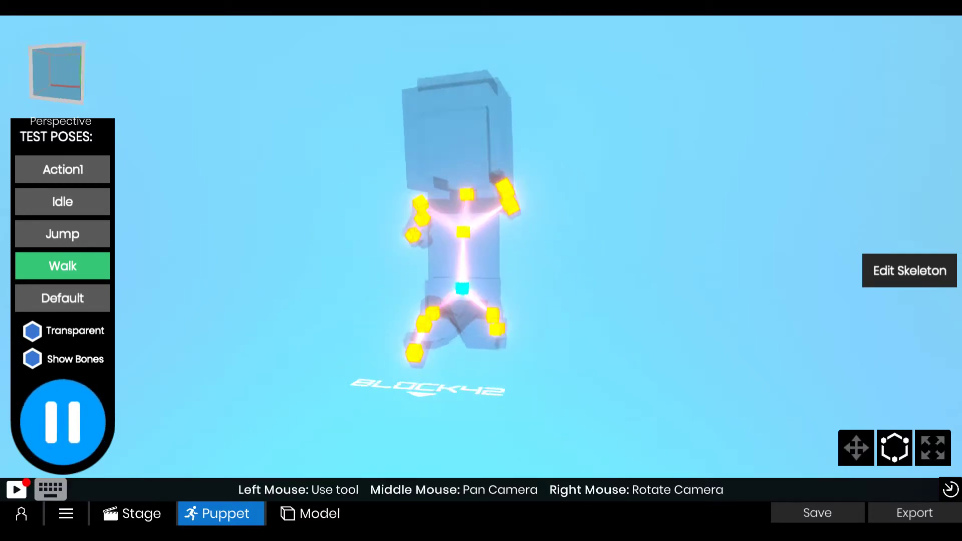
left_click(32, 330)
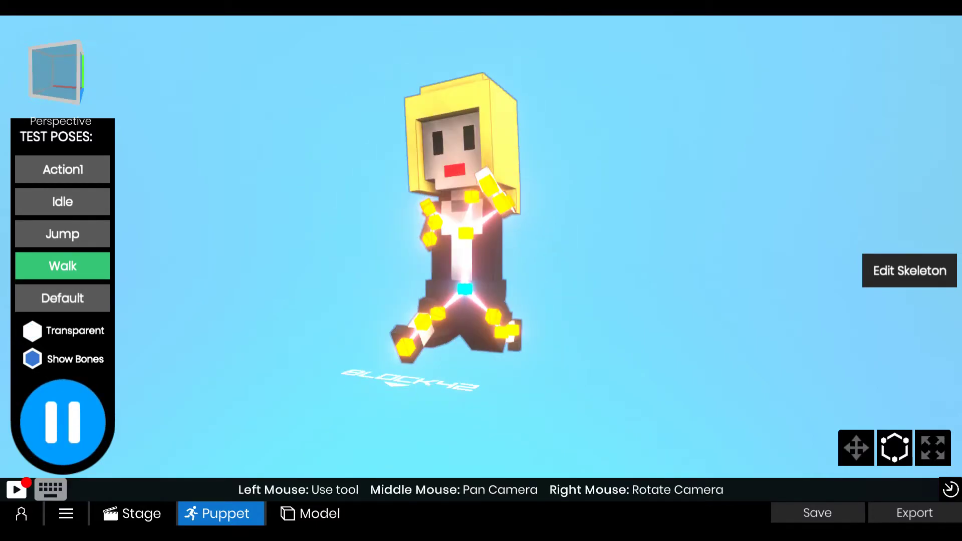
right_click_drag(481, 271, 616, 271)
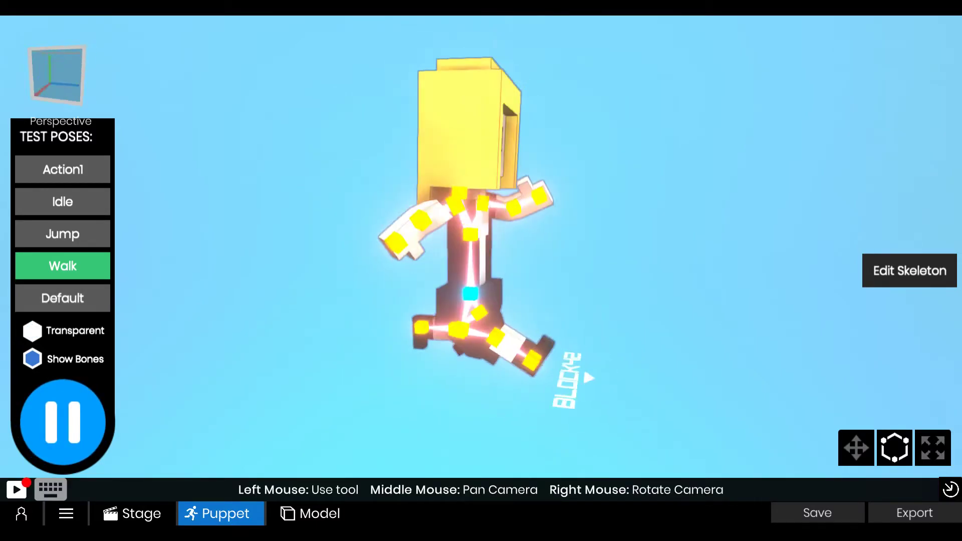
right_click_drag(582, 365, 516, 308)
- Preview the Action1, Idle and Walk test poses with the bones hidden
left_click(62, 170)
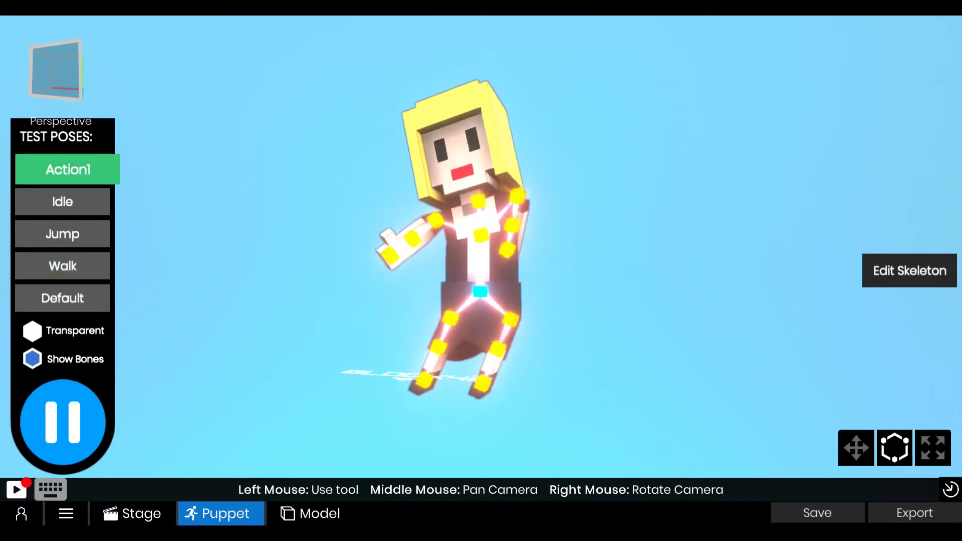
right_click_drag(281, 271, 361, 270)
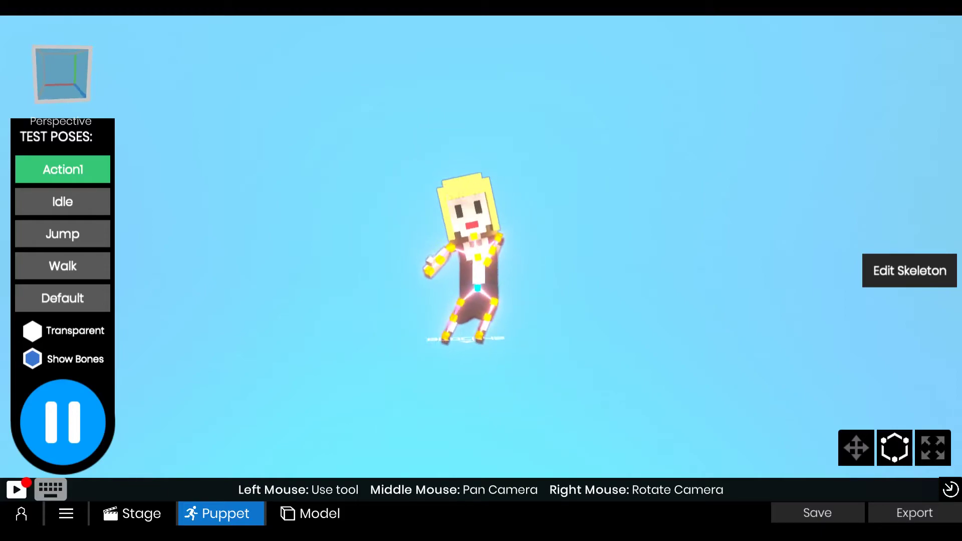
right_click_drag(361, 271, 265, 271)
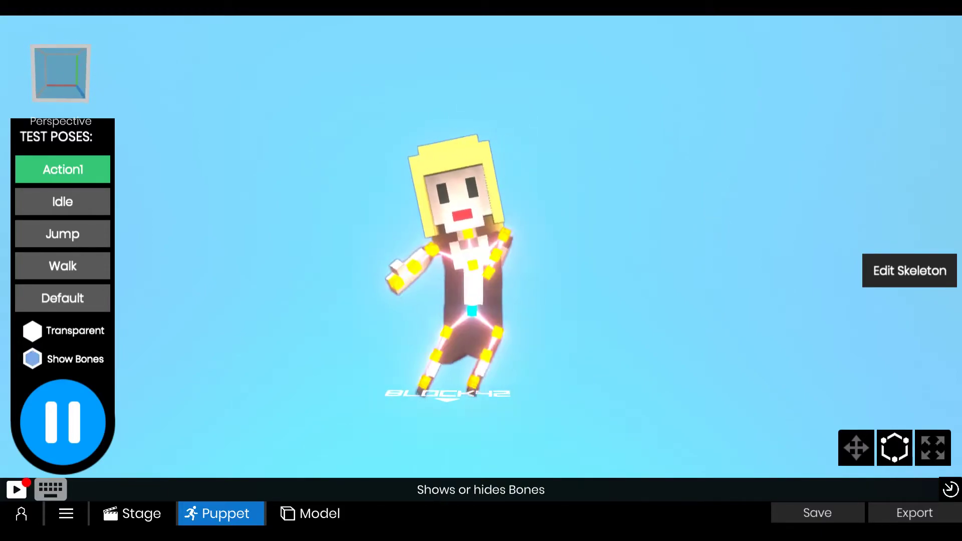
right_click_drag(220, 321, 331, 338)
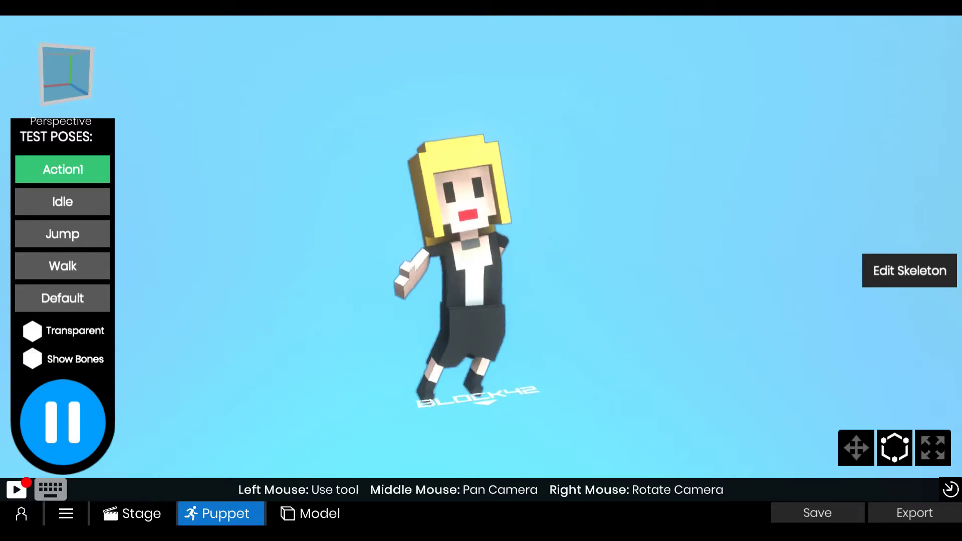
left_click(64, 202)
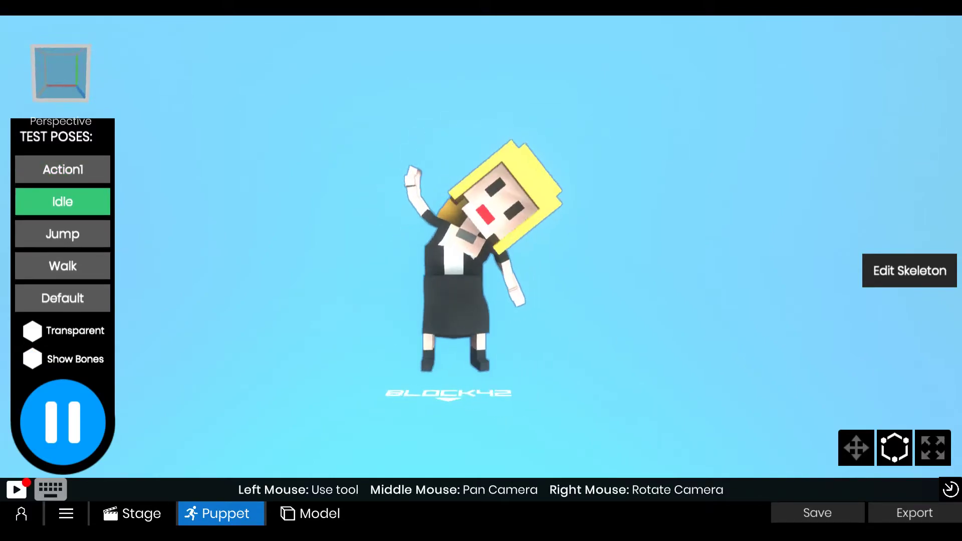
left_click(64, 266)
mouse_move(200, 240)
right_mouse_down()
mouse_move(341, 245)
mouse_move(166, 248)
mouse_move(331, 248)
mouse_move(190, 248)
right_mouse_up()
- Save the rig under the character's puppet name and dismiss the saved preview
left_click(817, 514)
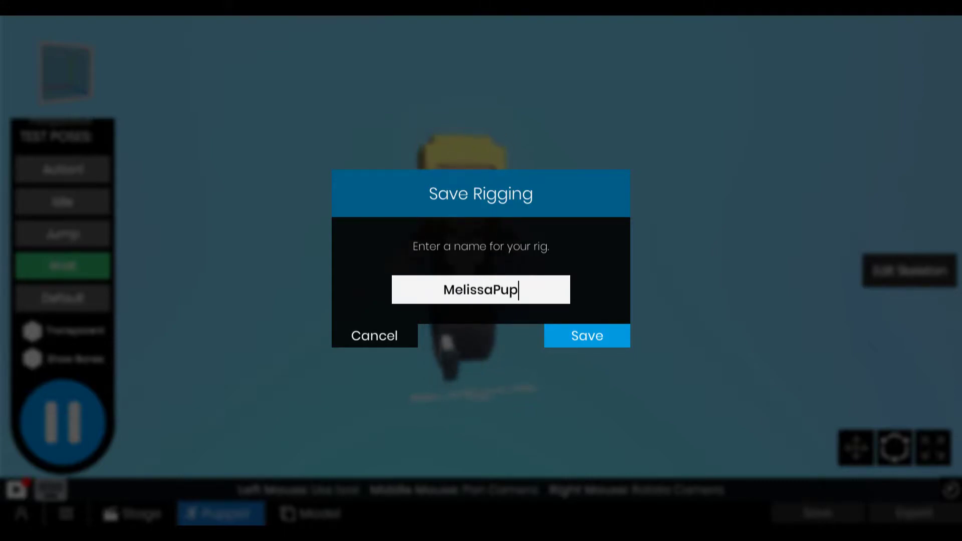
key("Return")
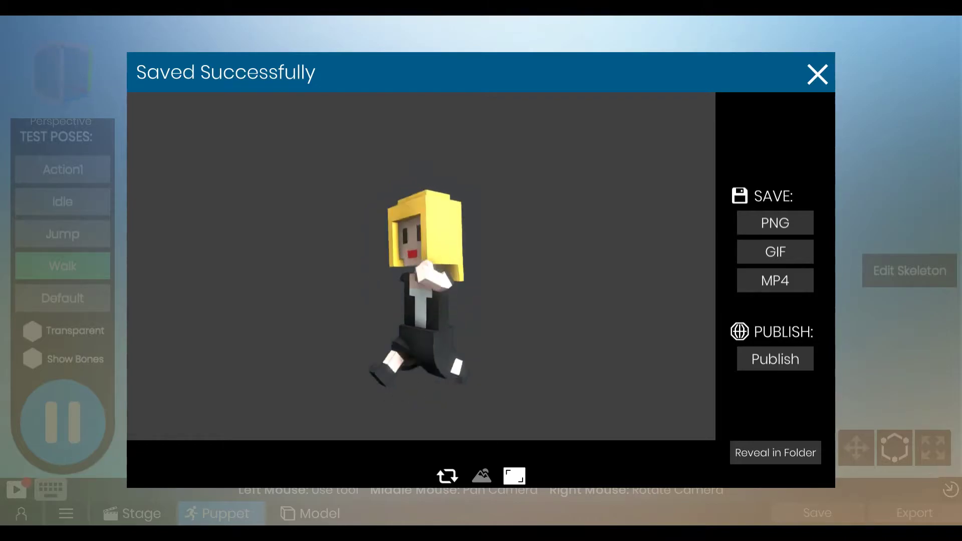
key("Escape")
- Return to the voxel model editor and clear the character from the grid to start a new model
left_click(309, 514)
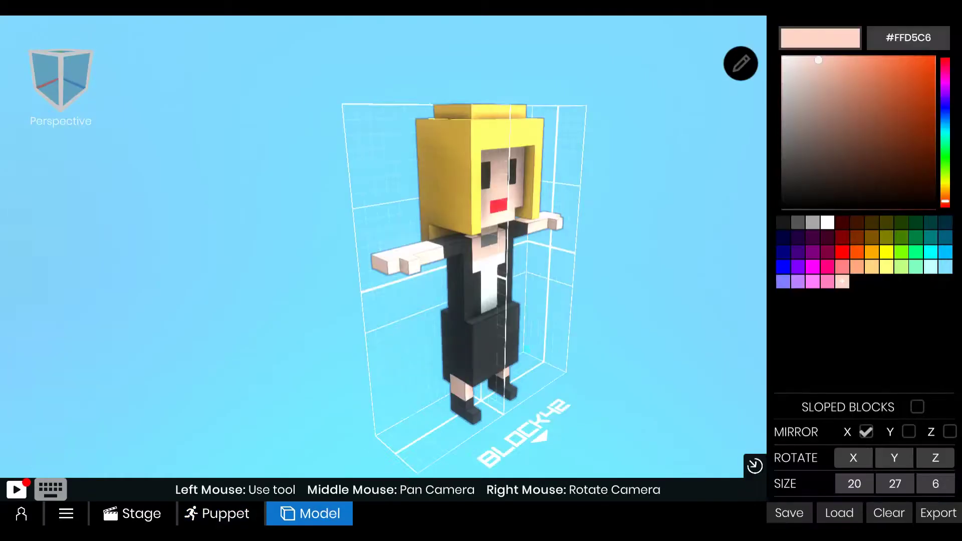
right_click_drag(527, 349, 460, 365)
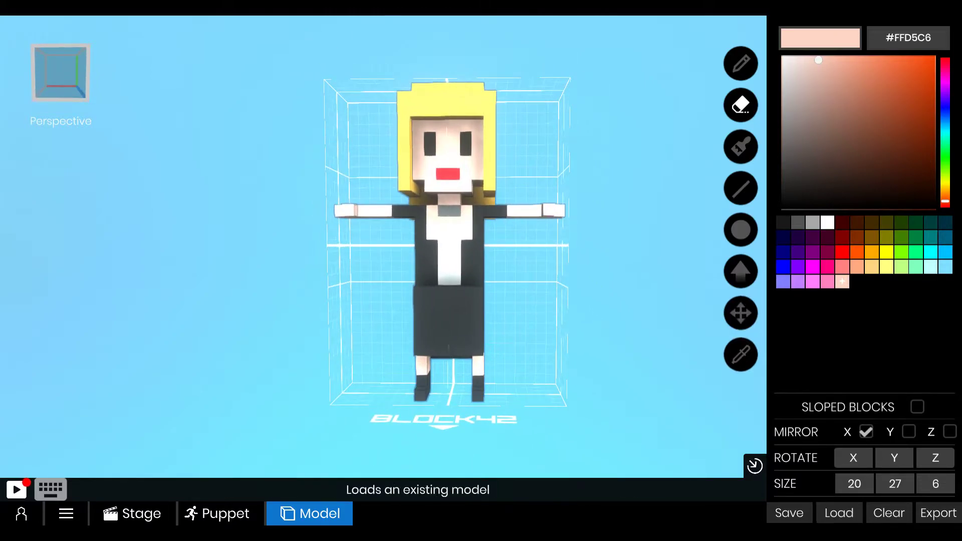
left_click(889, 514)
left_click(586, 336)
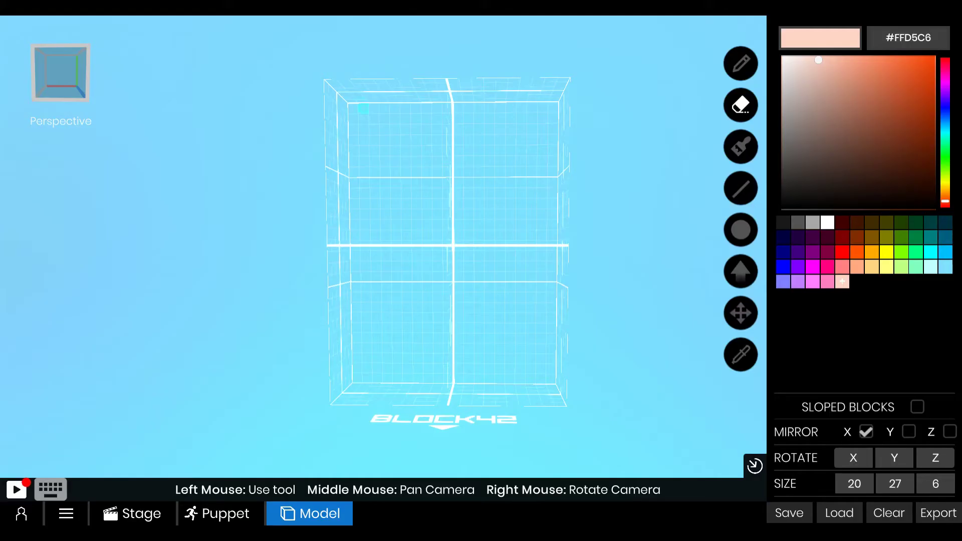
- Draw a rectangular sign board in #FFE869 across the full width of the grid's upper half
left_click(741, 64)
left_click(786, 140)
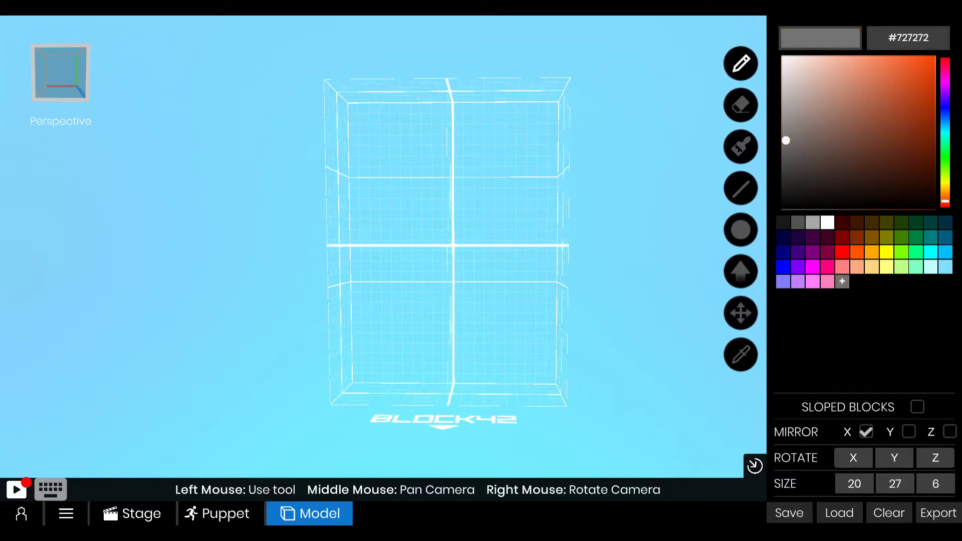
left_click_drag(946, 189, 945, 186)
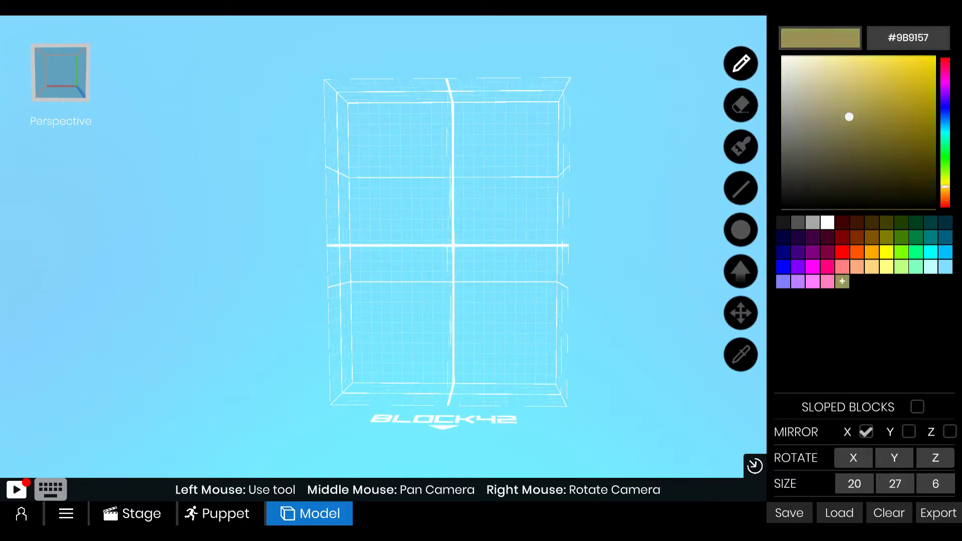
left_click_drag(878, 75, 889, 60)
left_click_drag(352, 127, 538, 278)
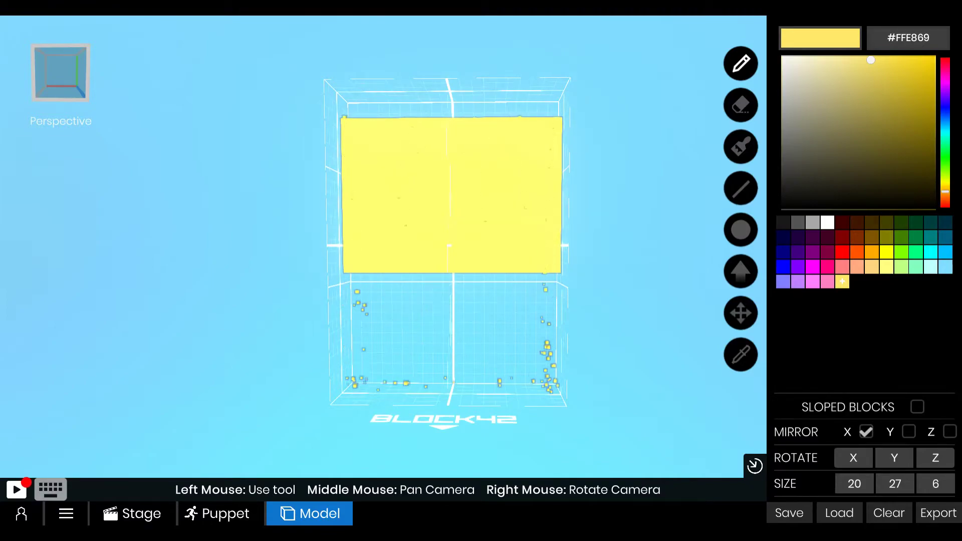
- Draw a #9A512A post two blocks wide from the board's bottom centre down to the grid's base
left_click_drag(945, 191, 945, 199)
left_click_drag(893, 137, 890, 124)
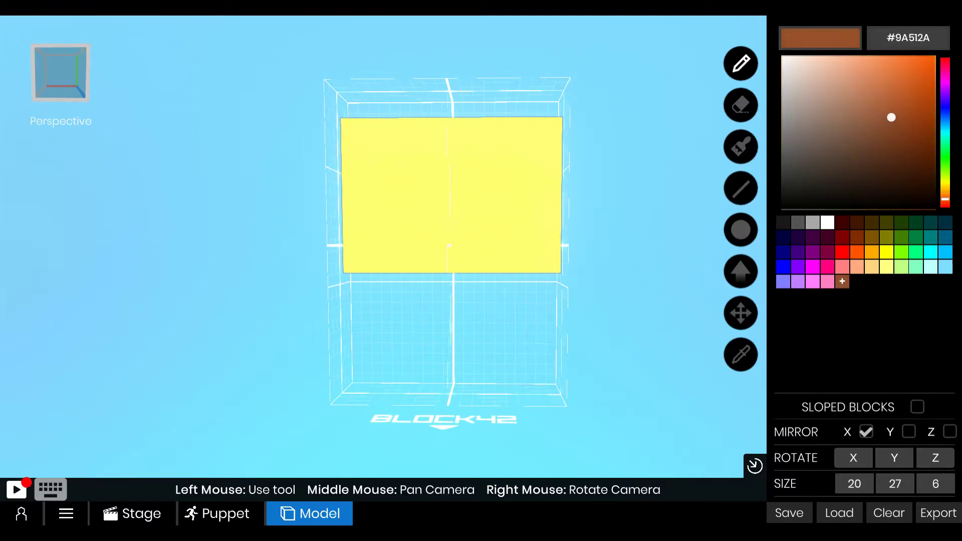
right_click_drag(387, 346, 416, 291)
left_click_drag(447, 292, 439, 409)
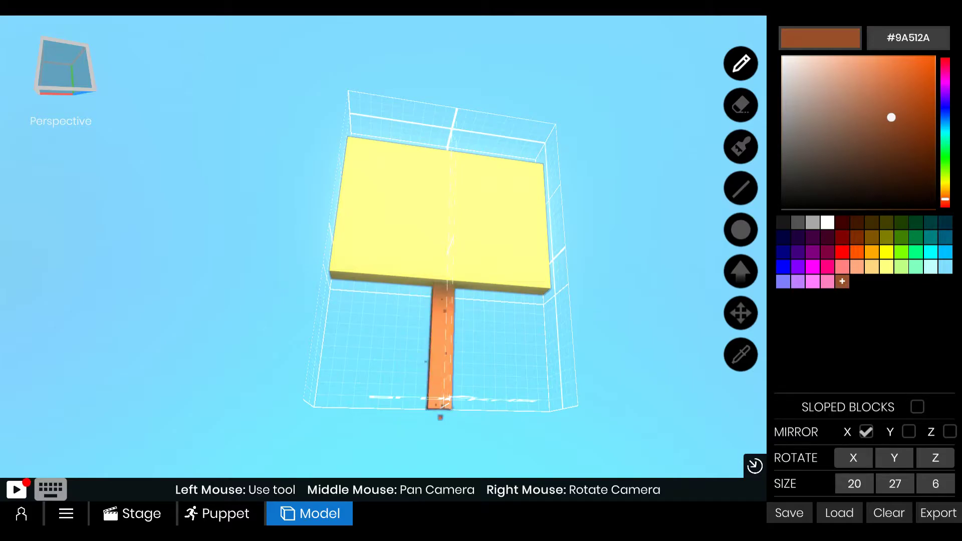
mouse_move(439, 409)
right_mouse_down()
mouse_move(592, 431)
mouse_move(446, 451)
right_mouse_up()
right_click_drag(446, 351, 488, 345)
middle_click_drag(489, 346, 486, 411)
right_click_drag(486, 411, 436, 419)
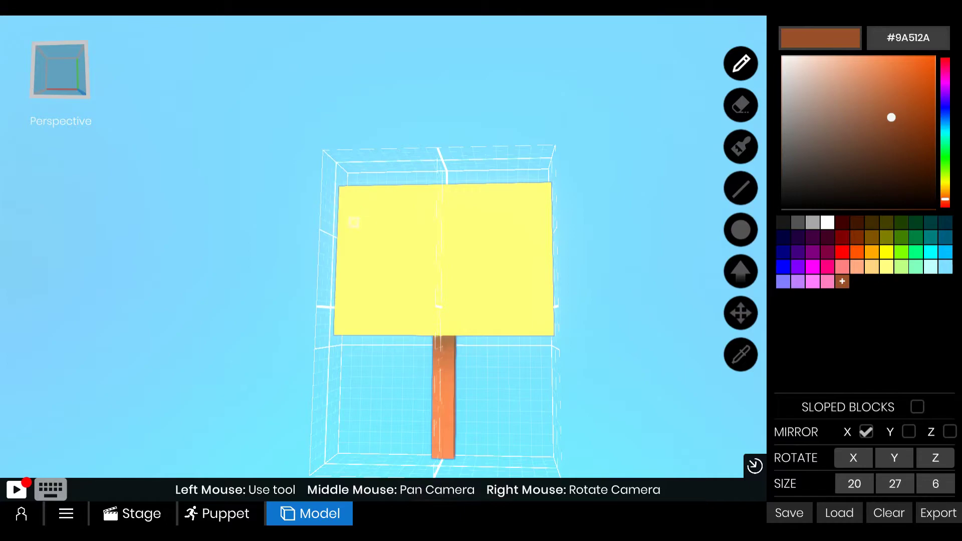
- Turn off X mirroring and draw the raised digits 10 in #000000 on the left half of the sign board
left_click(785, 199)
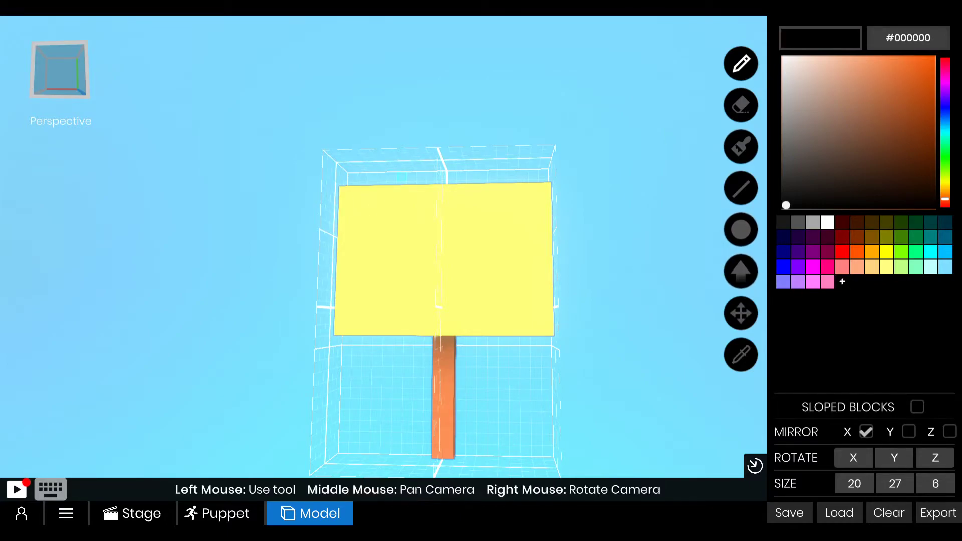
left_click_drag(354, 212, 347, 297)
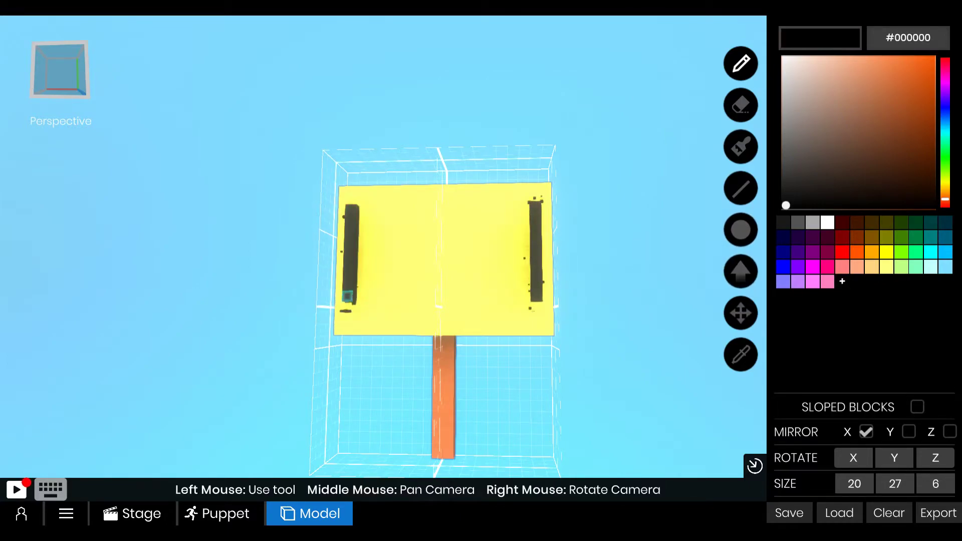
key("ctrl+z")
left_click(867, 432)
right_click_drag(311, 233, 349, 225)
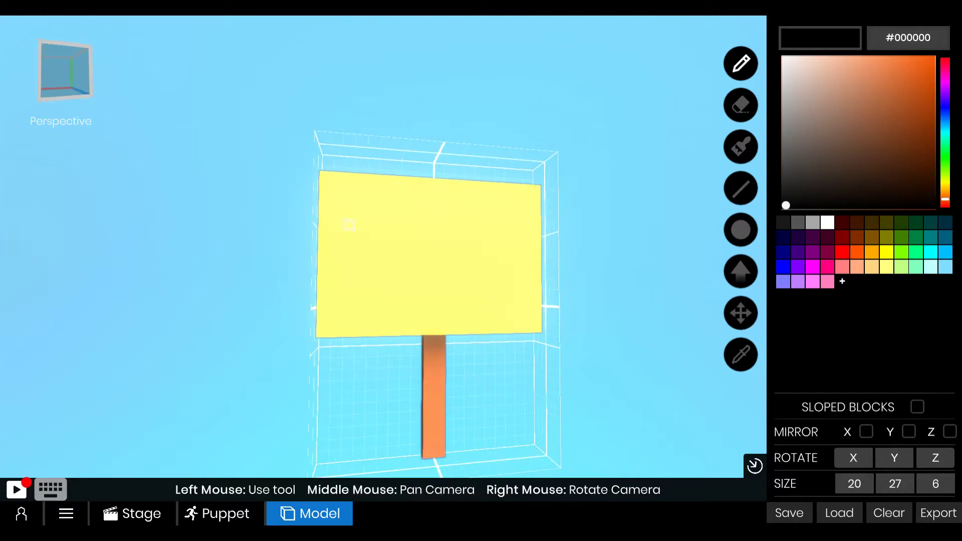
mouse_move(344, 200)
left_mouse_down()
mouse_move(339, 301)
mouse_move(360, 308)
left_mouse_up()
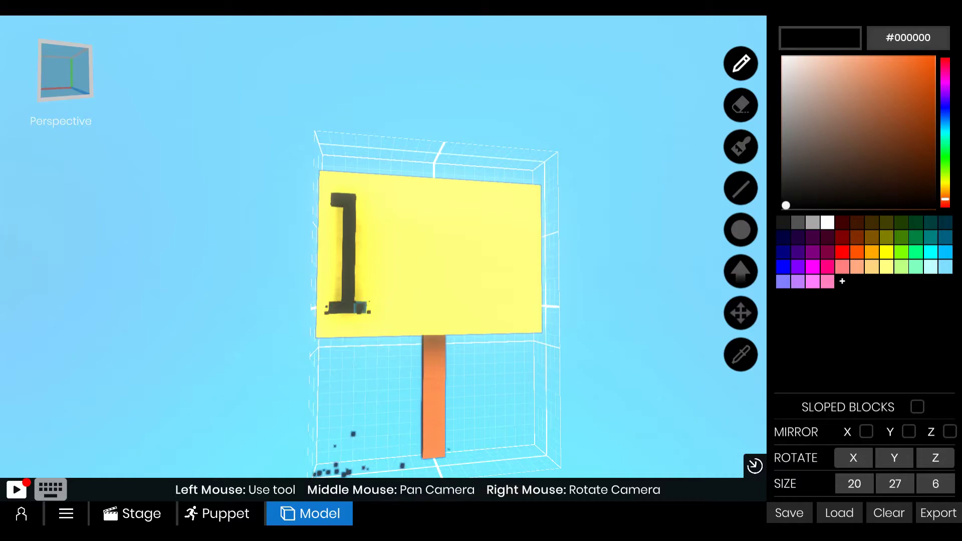
mouse_move(385, 214)
left_mouse_down()
mouse_move(386, 303)
mouse_move(409, 306)
mouse_move(420, 199)
mouse_move(403, 202)
left_mouse_up()
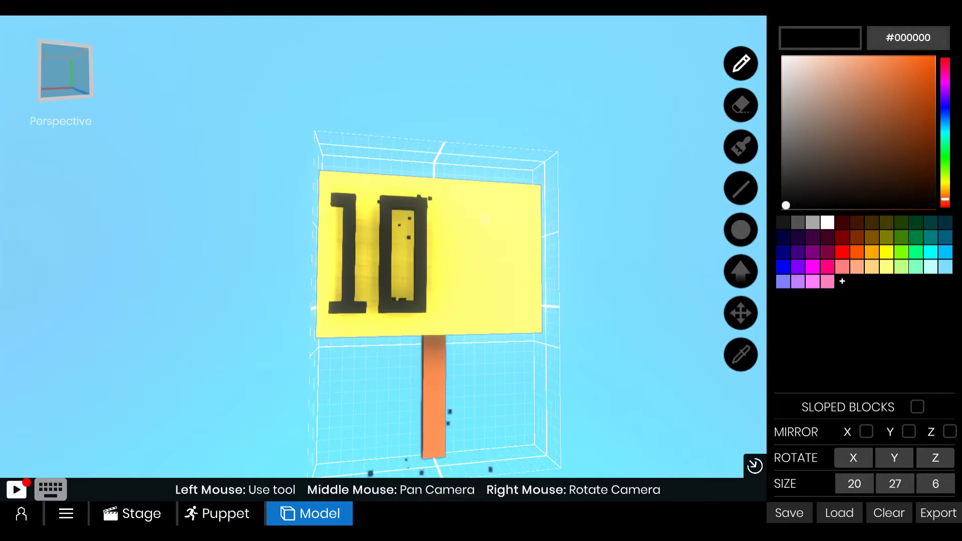
- Draw a thick black X from crossing diagonal lines with the Line tool on the board's right half
right_click_drag(485, 219, 469, 219)
left_click(741, 188)
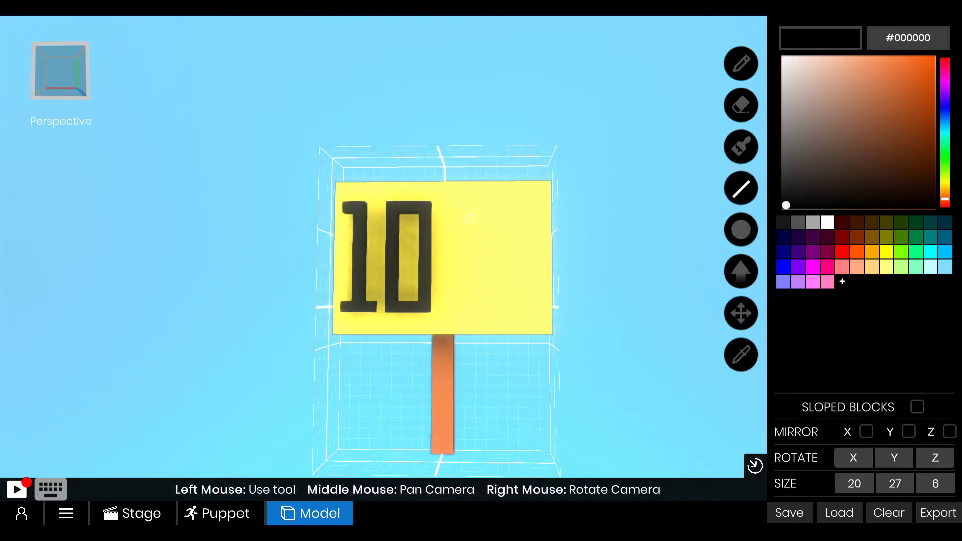
left_click_drag(458, 208, 536, 307)
mouse_move(458, 306)
left_mouse_down()
mouse_move(536, 206)
mouse_move(469, 307)
left_mouse_up()
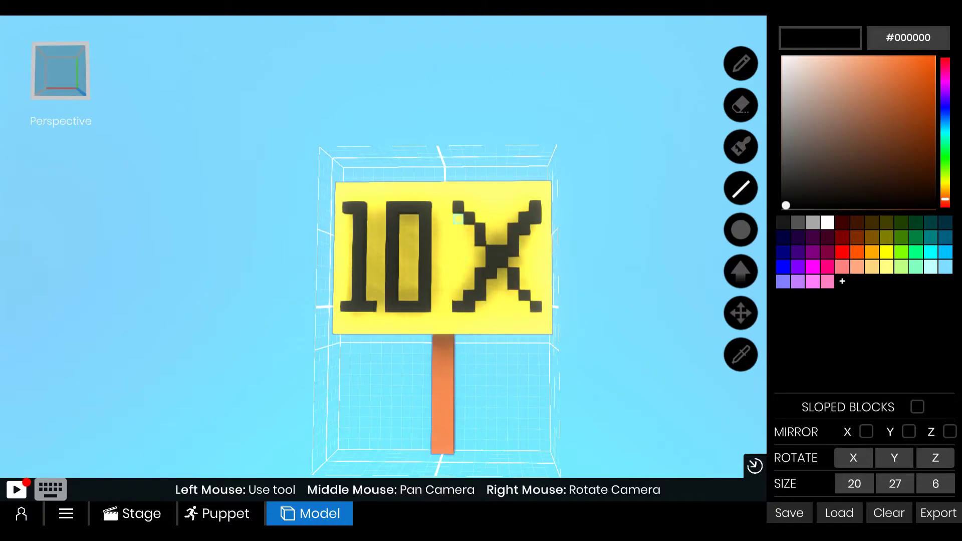
left_click_drag(458, 218, 525, 306)
- Extrude the front face of the brown post to make the post 2 × 11 × 2 blocks
right_click_drag(525, 306, 601, 266)
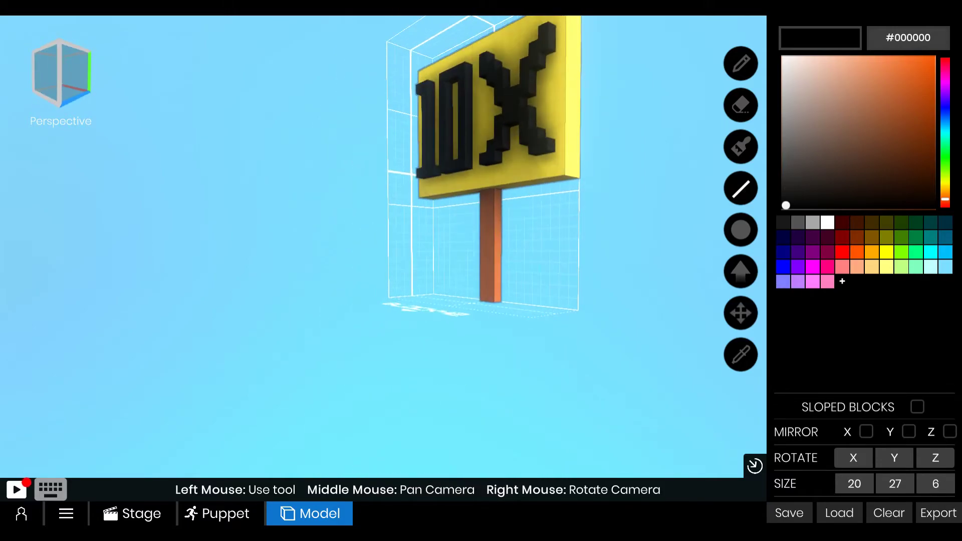
left_click(741, 272)
left_click(487, 276)
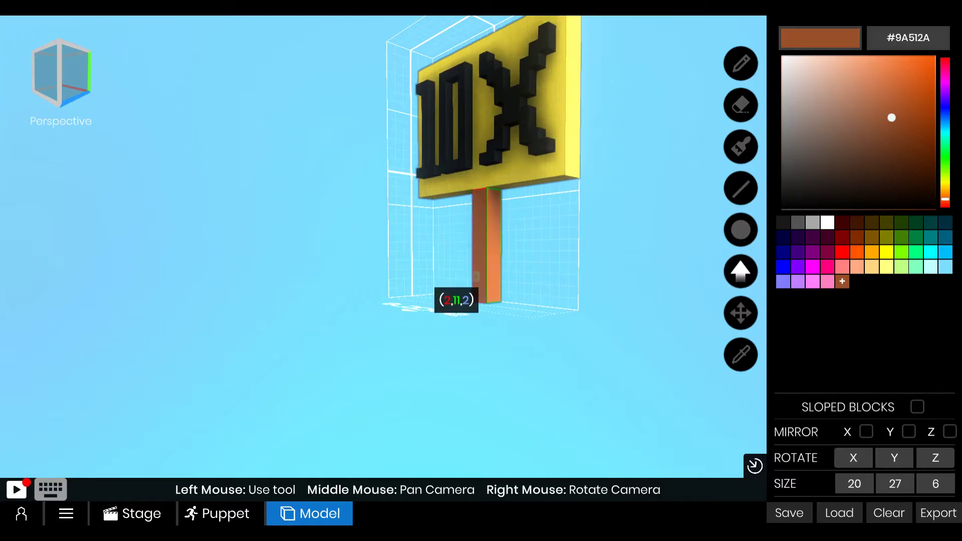
right_click_drag(476, 277, 521, 280)
middle_click_drag(521, 281, 521, 356)
right_click_drag(521, 356, 548, 366)
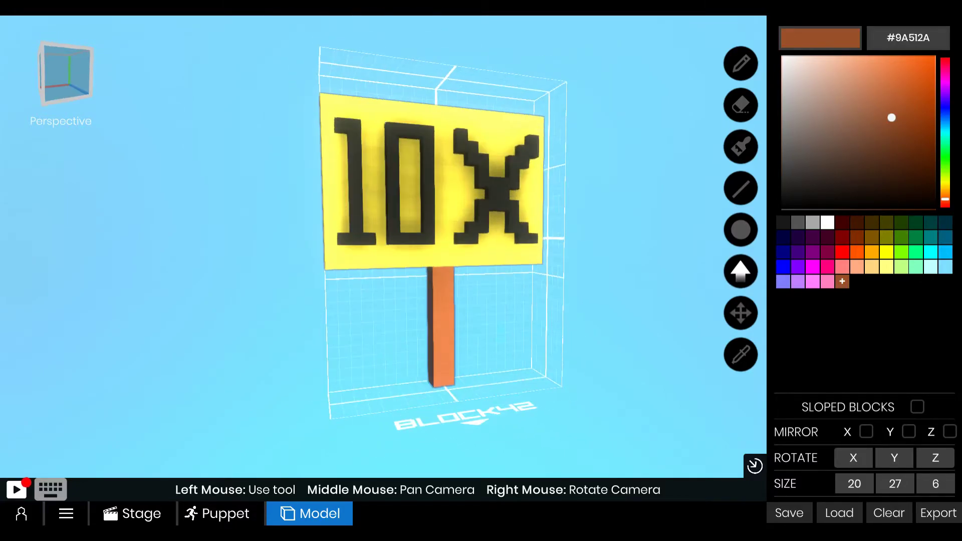
- Save the sign model as 10xBanner, toggle the looping option in its preview and dismiss the preview
left_click(789, 513)
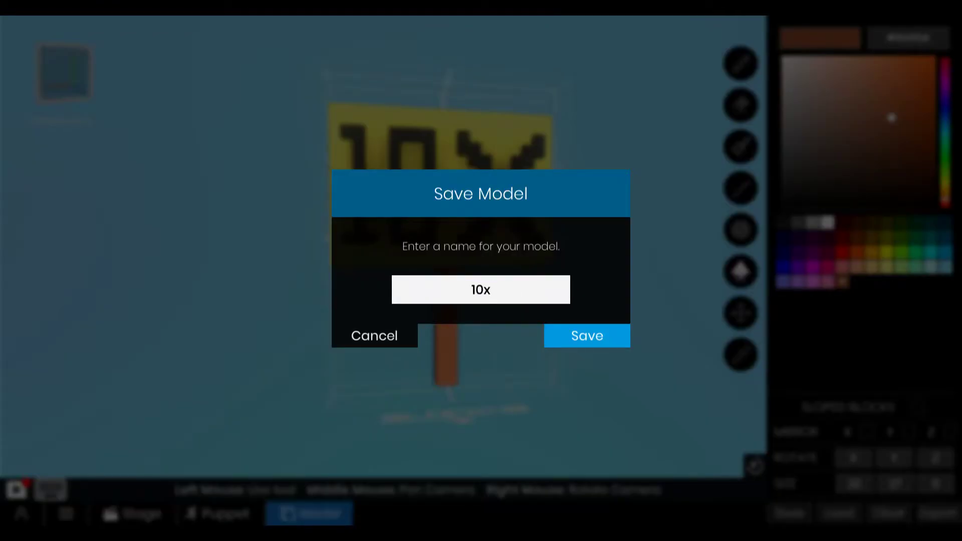
key("Return")
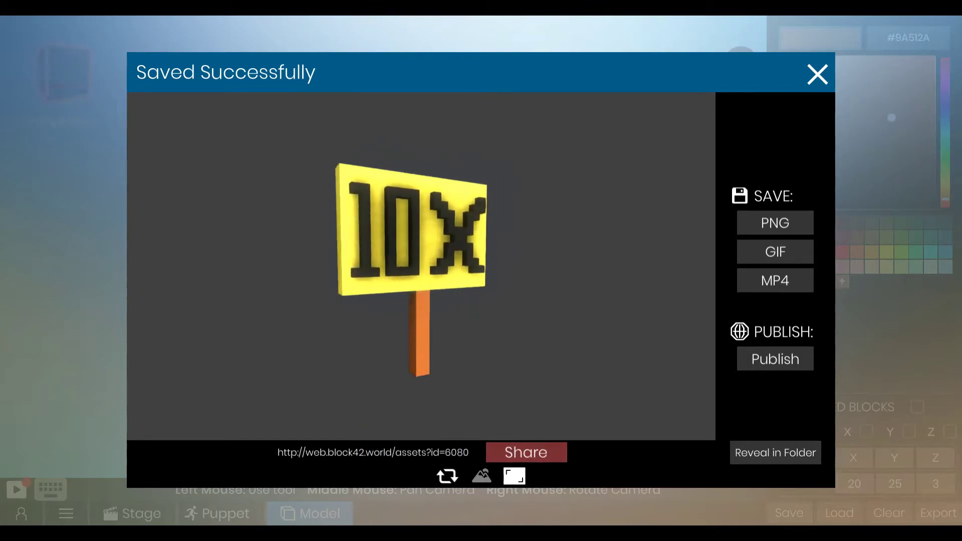
left_click(447, 476)
key("Escape")
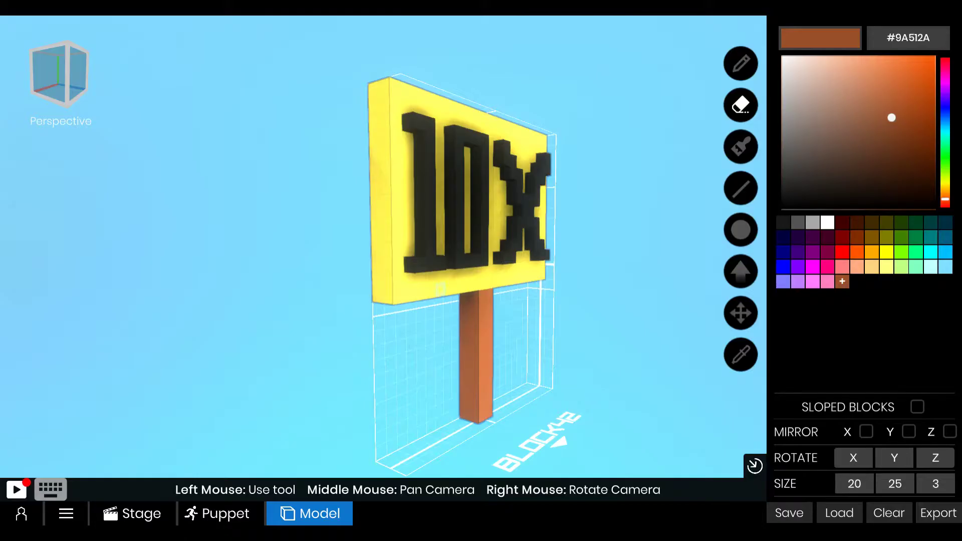
- Switch to the stage and add the rigged blonde character puppet from the puppet library
left_click(134, 514)
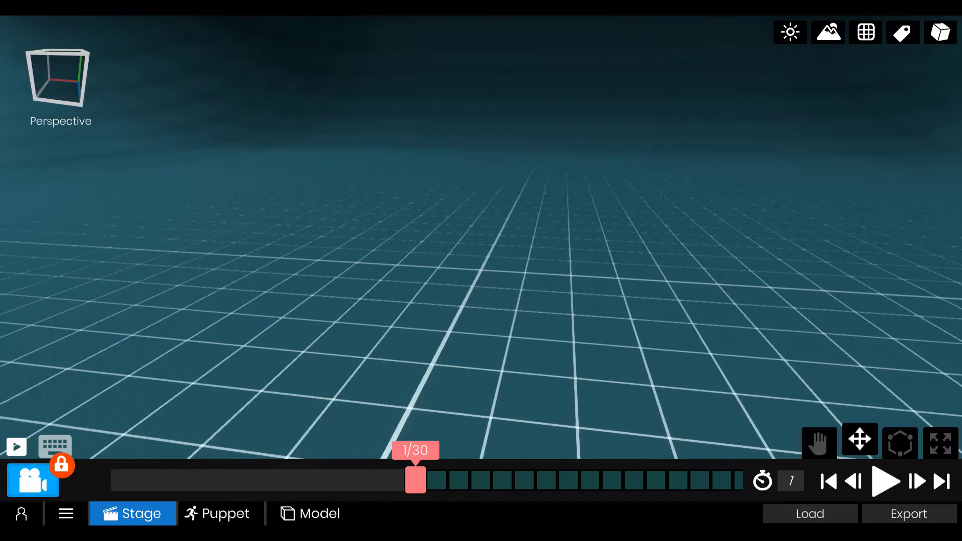
left_click(540, 211)
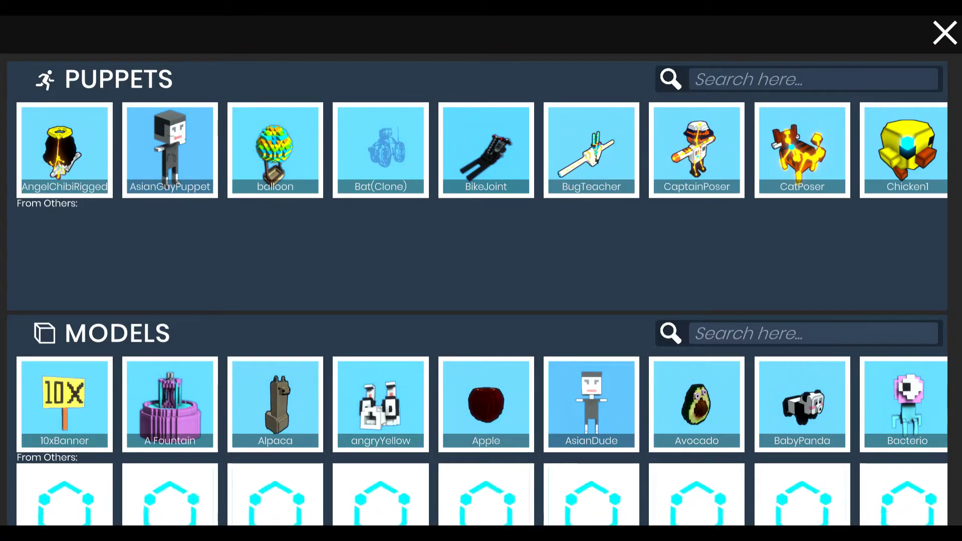
type("mel")
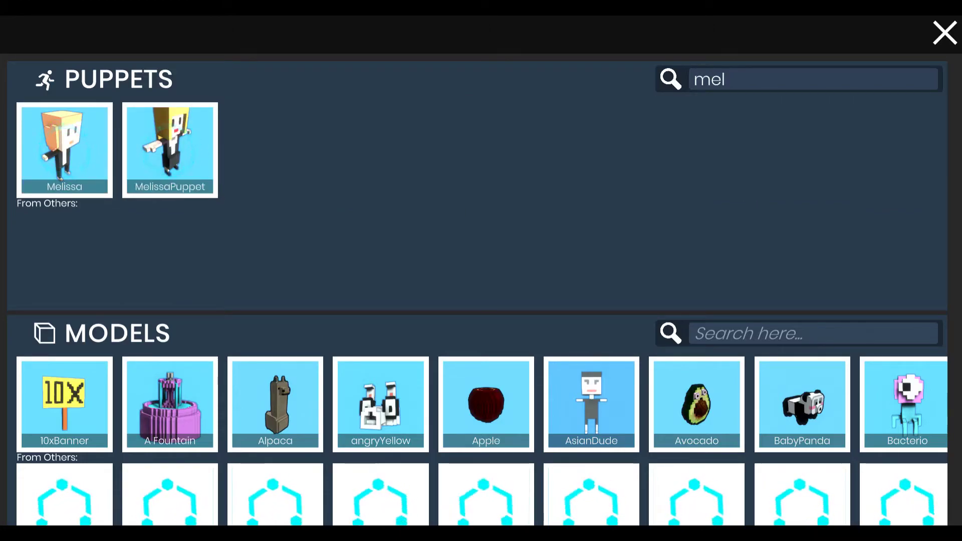
left_click(170, 150)
middle_click_drag(350, 200, 383, 256)
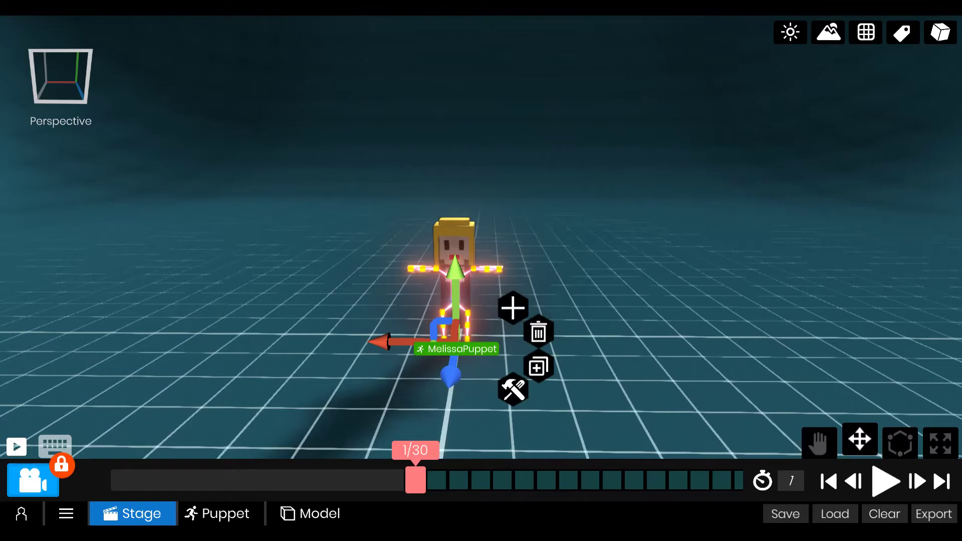
- Attach the 10xBanner model to the puppet's hand joint beside the red axis arrow
left_click(410, 269)
left_click(477, 204)
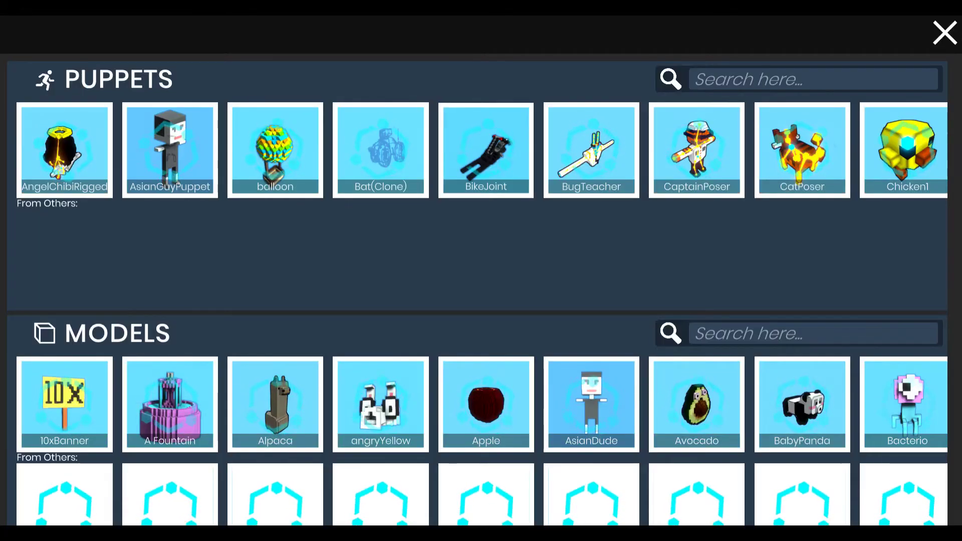
left_click(64, 404)
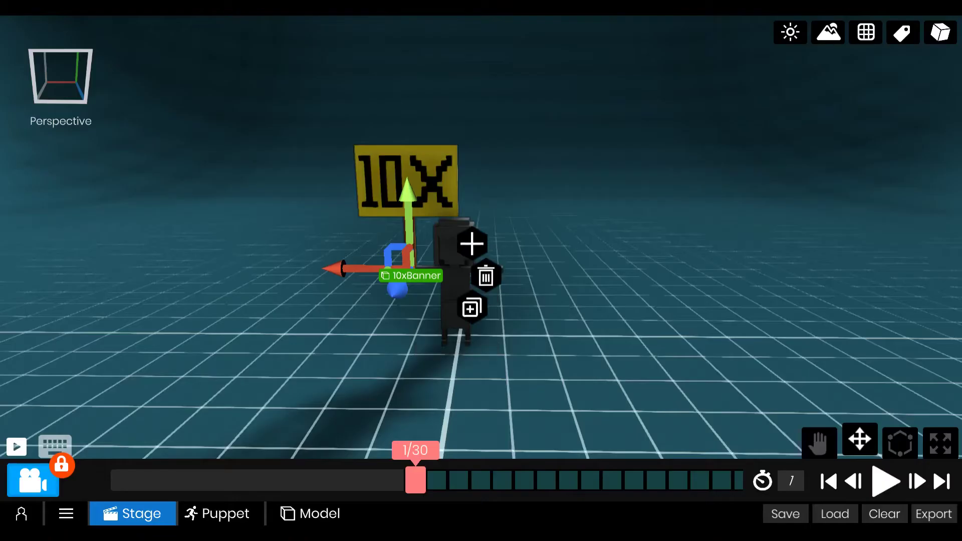
- Rotate the attached 10xBanner forward until its post points horizontally out of the puppet's hand, and deselect it
key("e")
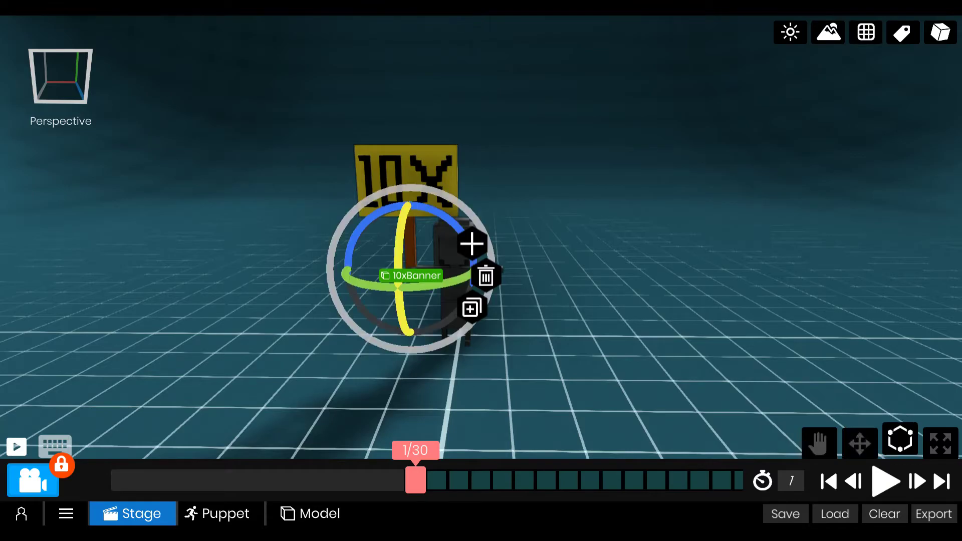
left_click_drag(399, 240, 414, 346)
key("w")
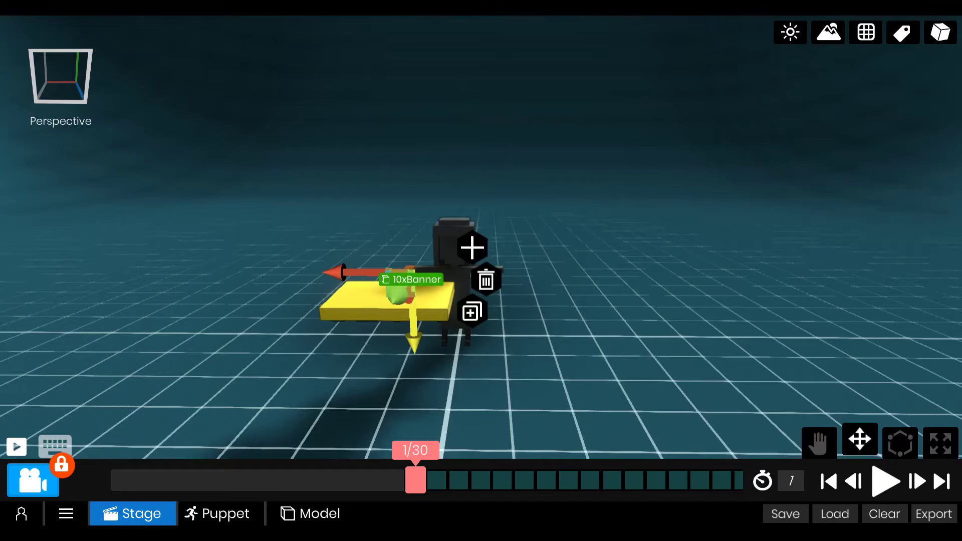
left_click(566, 221)
- Rotate the shoulder joint of the arm holding the banner to swing the sign upright
left_click_drag(566, 220, 586, 280)
scroll(482, 241, "up", 4)
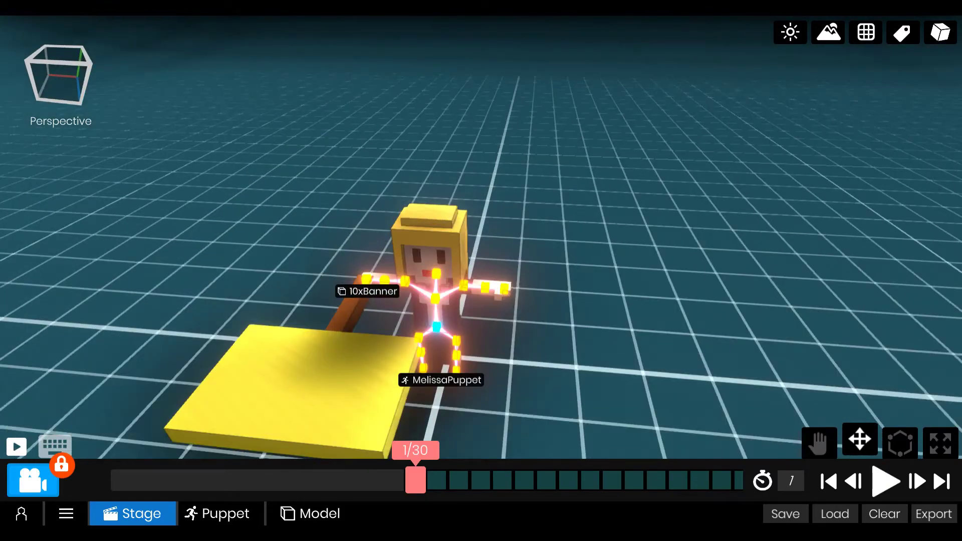
left_click(385, 281)
left_click(405, 281)
key("e")
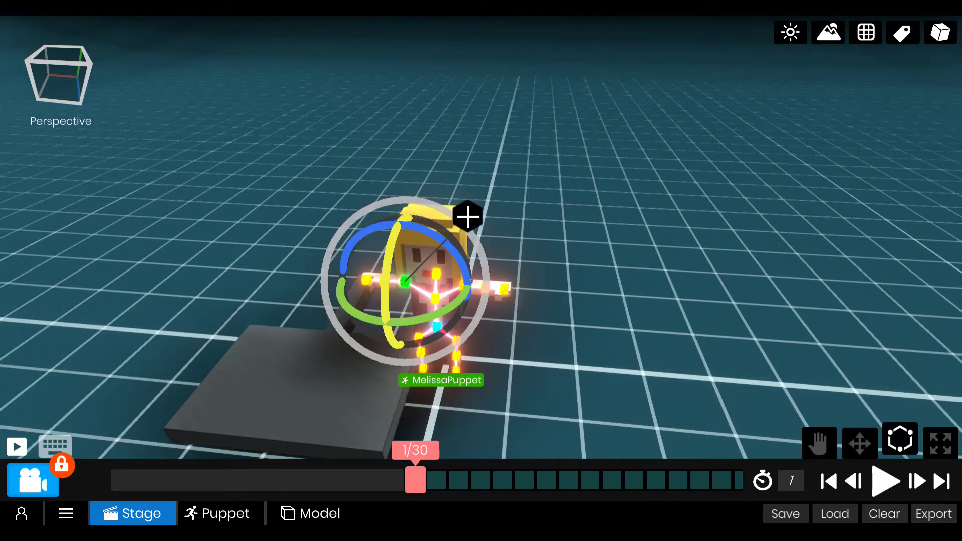
left_click_drag(385, 306, 389, 244)
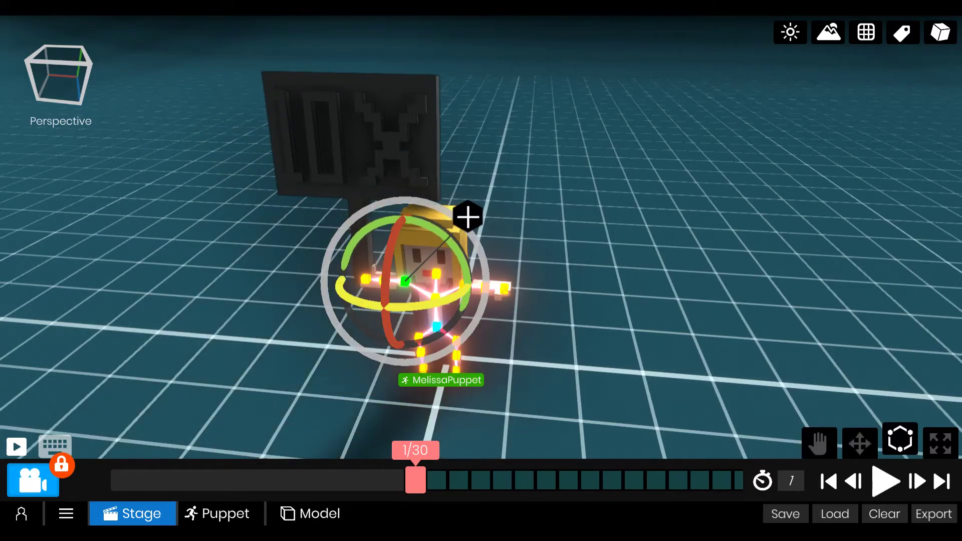
- Adjust the rotation of the banner arm and hand so the sign faces forward above the puppet's head
mouse_move(385, 306)
left_mouse_down()
mouse_move(407, 308)
mouse_move(370, 303)
left_mouse_up()
mouse_move(374, 226)
left_mouse_down()
mouse_move(363, 234)
mouse_move(386, 220)
left_mouse_up()
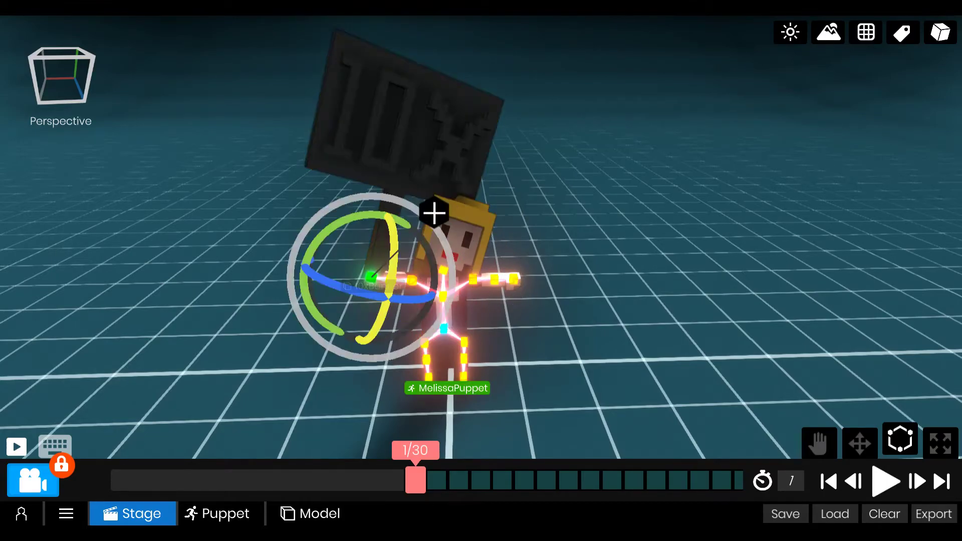
left_click_drag(321, 235, 330, 225)
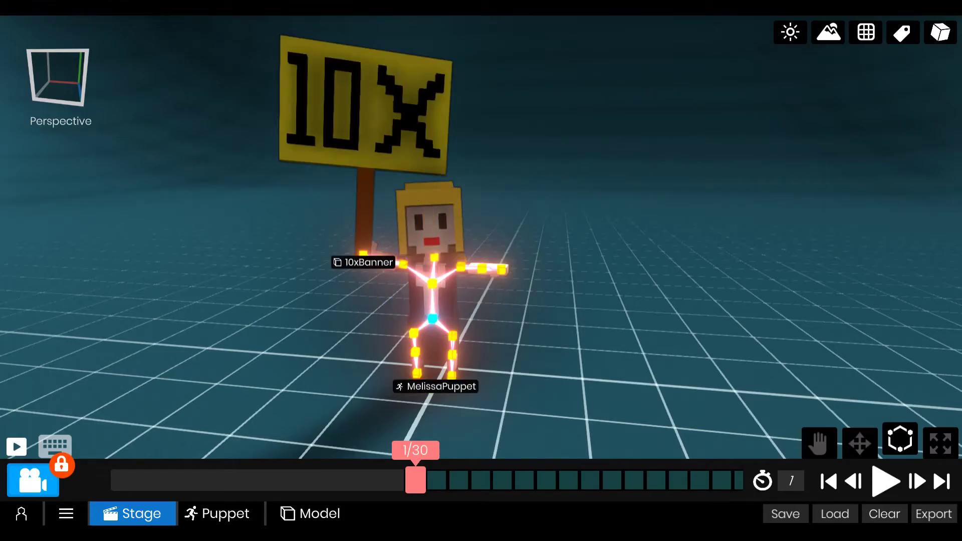
- Rotate the empty arm at the shoulder so it hangs diagonally down beside the body
left_click(461, 266)
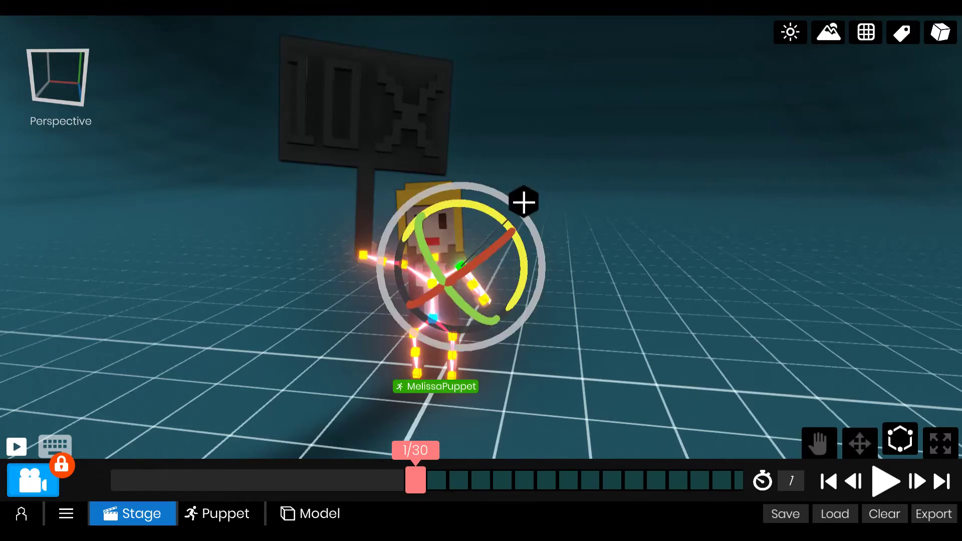
right_click_drag(572, 281, 622, 285)
left_click_drag(555, 287, 559, 260)
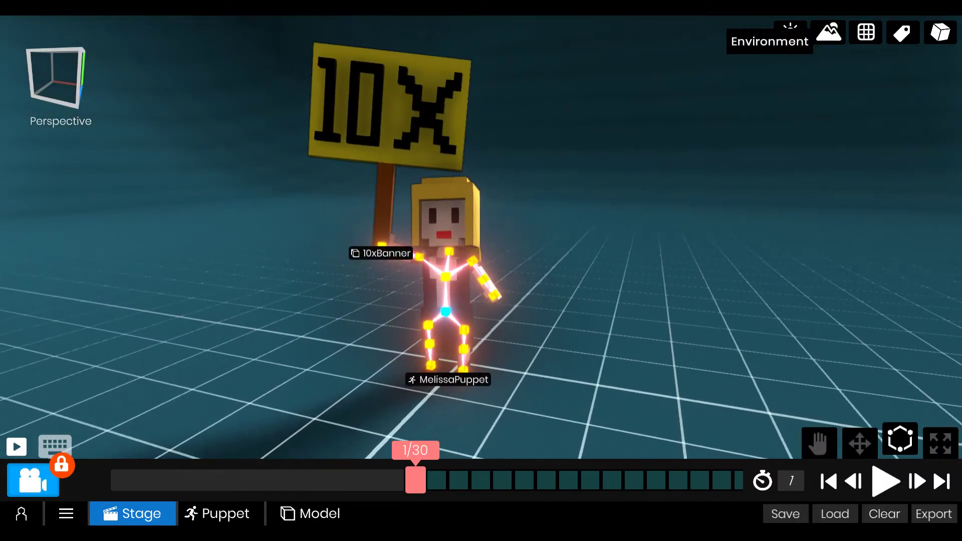
- Rotate the stage's environment light so that it brightly illuminates the front of the puppet and the banner
left_click(790, 32)
left_click_drag(814, 269, 871, 269)
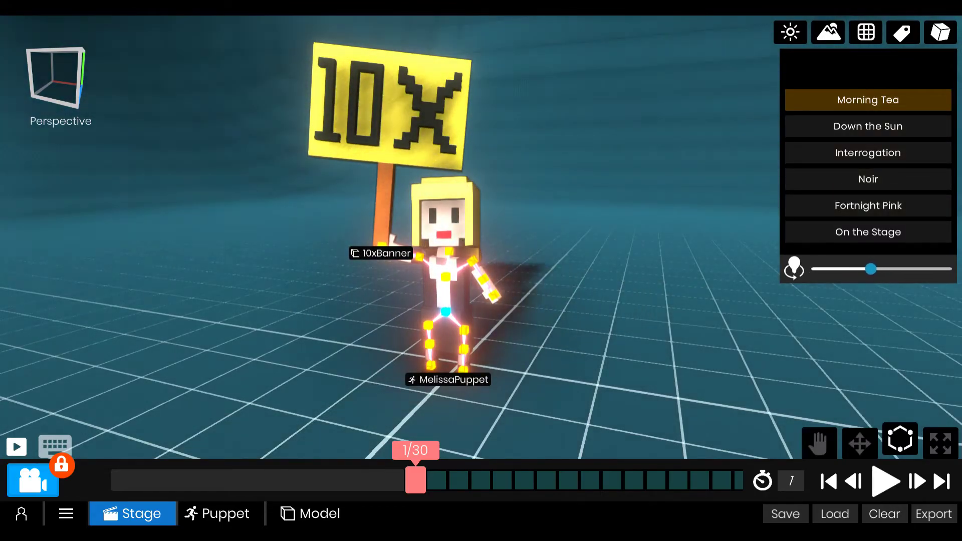
middle_click_drag(481, 270, 539, 237)
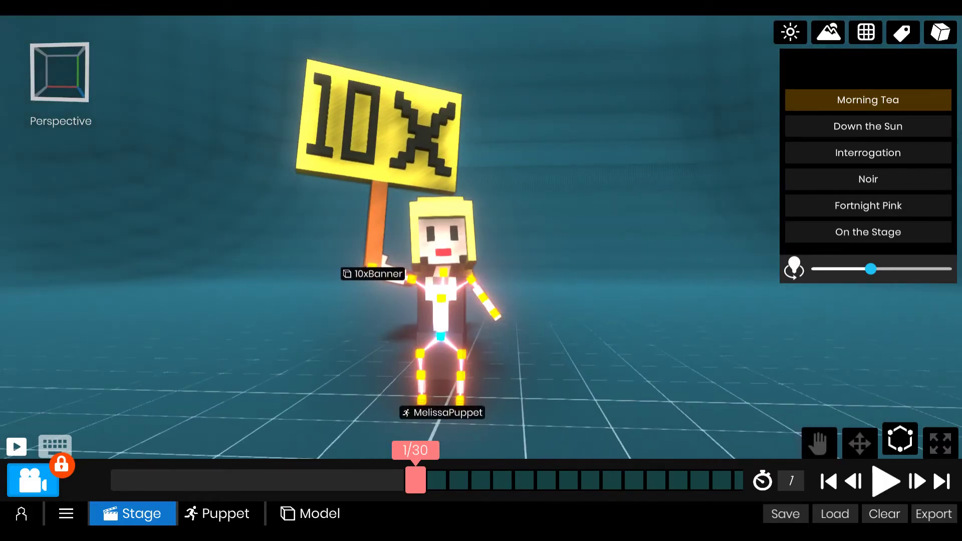
- Tilt the puppet's chest joint toward the empty hand at frame 1 and key that same pose at frame 30
left_click(441, 298)
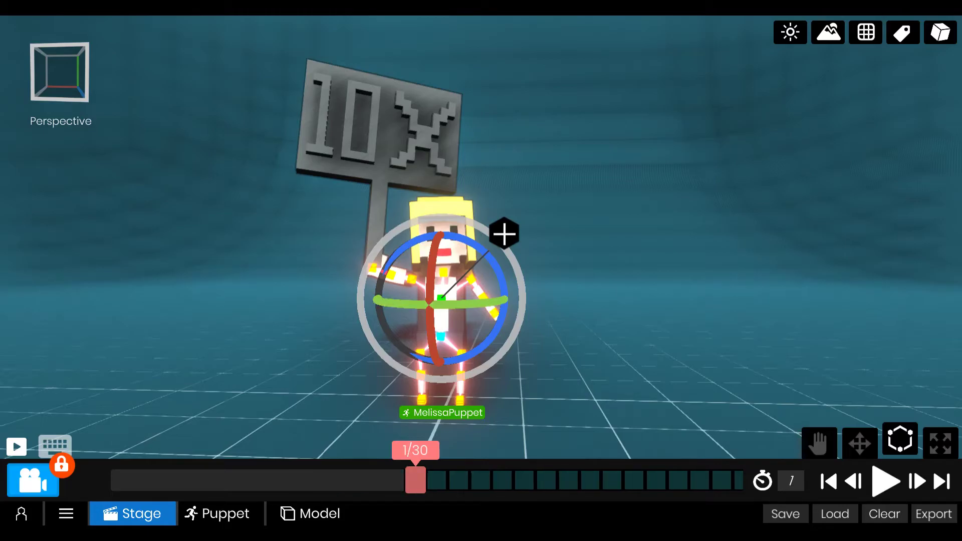
left_click_drag(487, 253, 503, 281)
left_click_drag(652, 481, 40, 481)
key("Right")
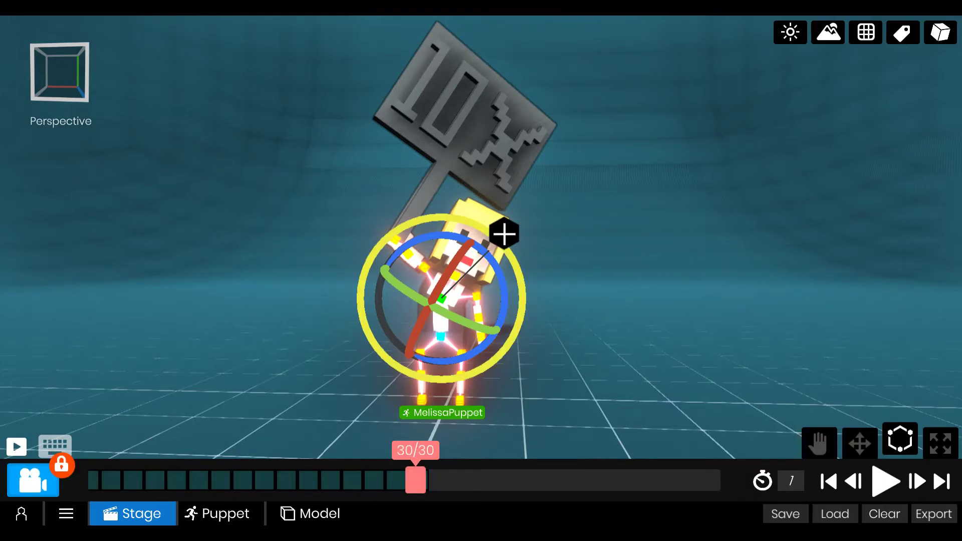
left_click_drag(501, 278, 502, 279)
- Tilt the chest joint toward the banner side at frame 13 and play back the swaying animation
left_click_drag(350, 481, 723, 481)
left_click_drag(503, 233, 503, 234)
key("space")
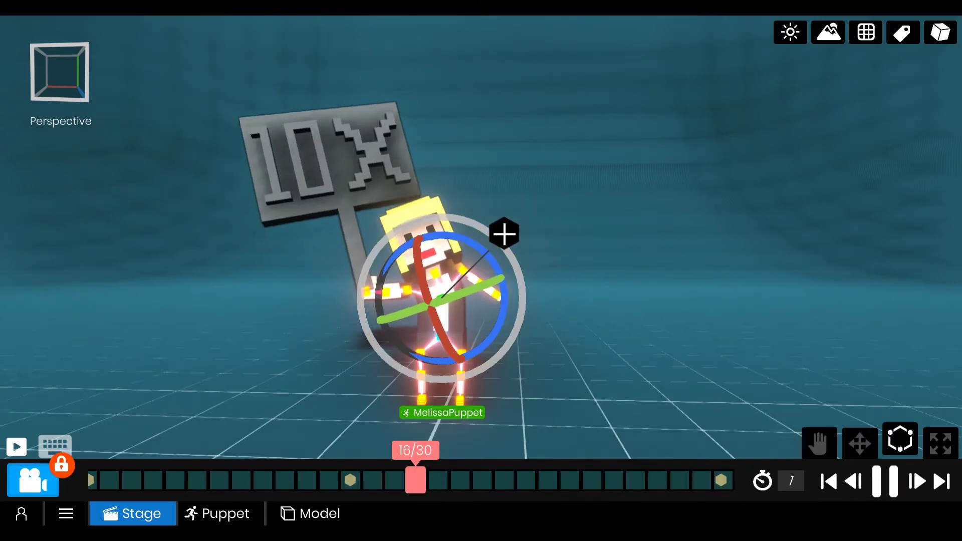
key("space")
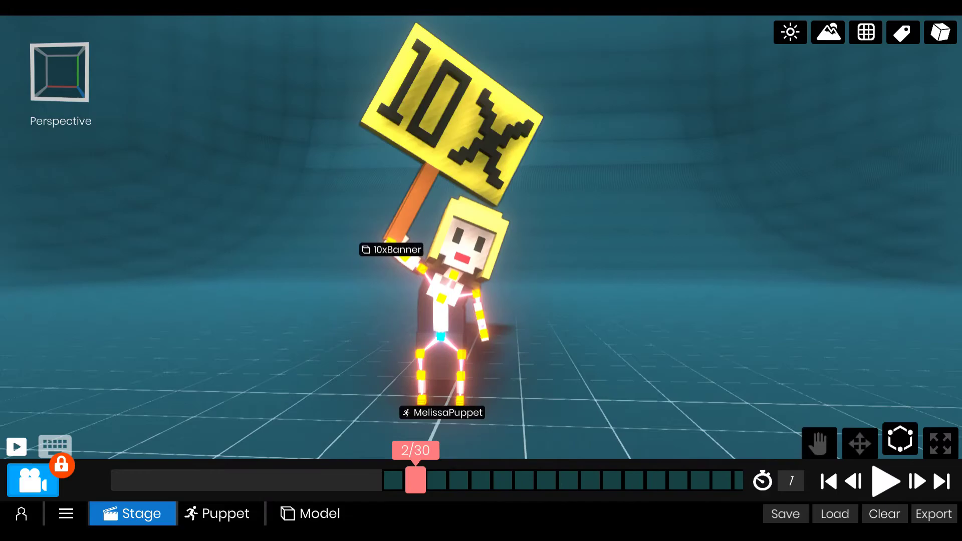
key("space")
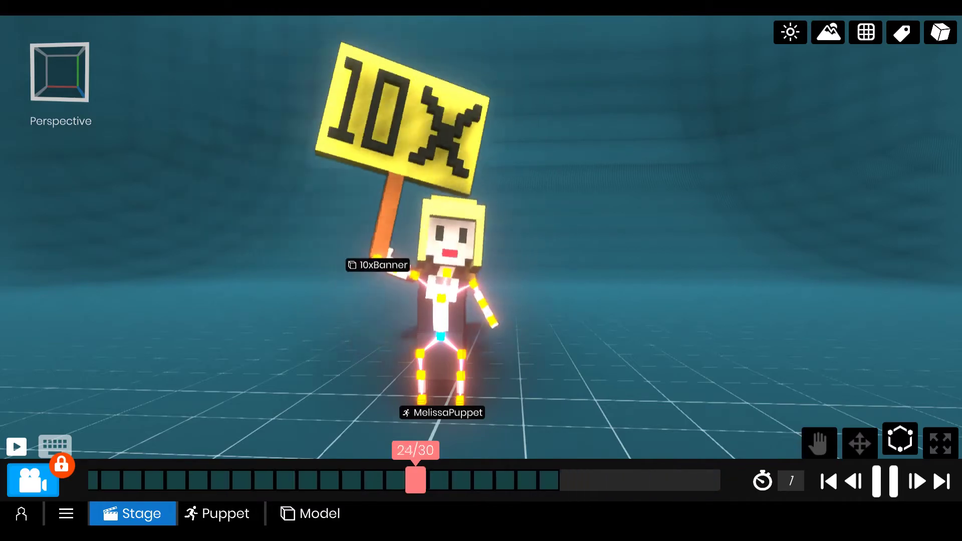
- Key the empty arm's shoulder hanging down at frames 1 and 30, and swing the arm outward and up at frame 15
key("space")
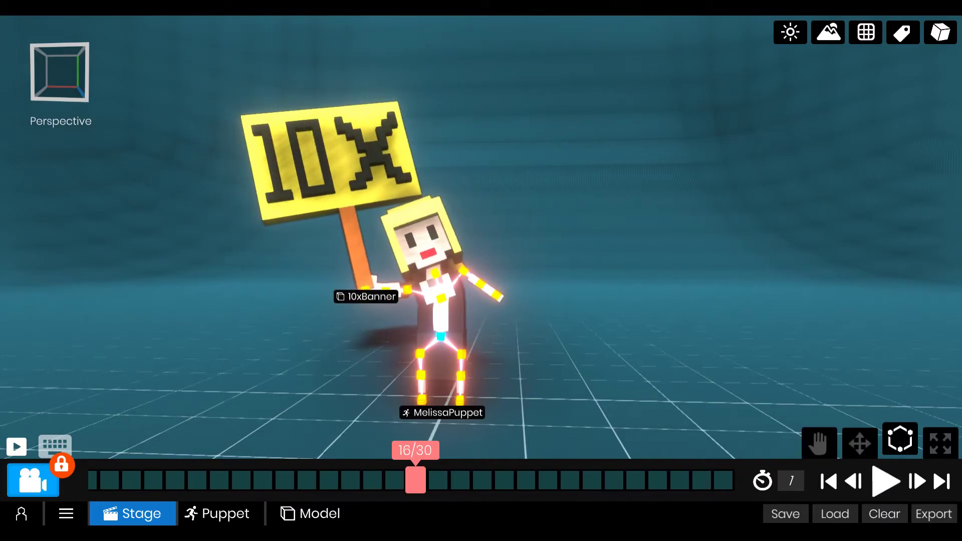
left_click(463, 270)
left_click_drag(415, 480, 174, 480)
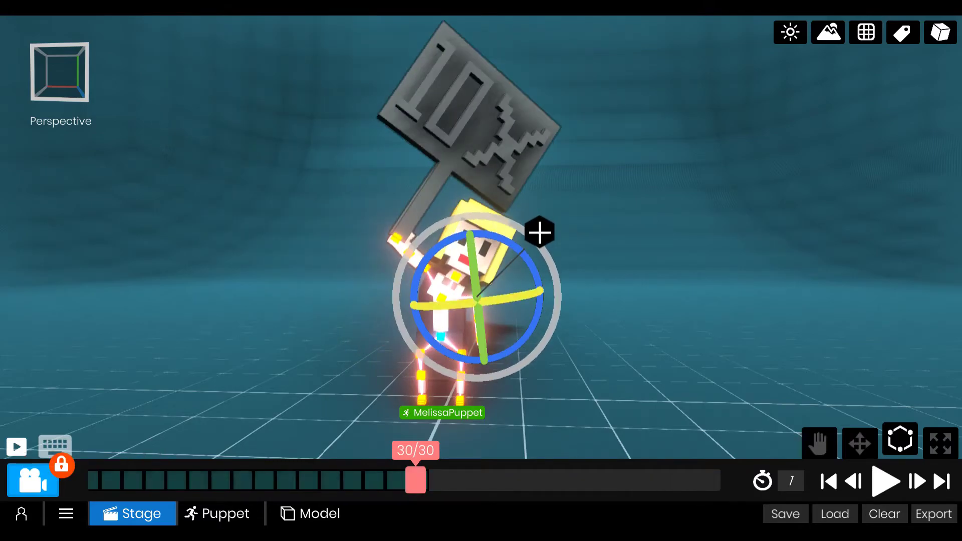
left_click_drag(416, 480, 678, 480)
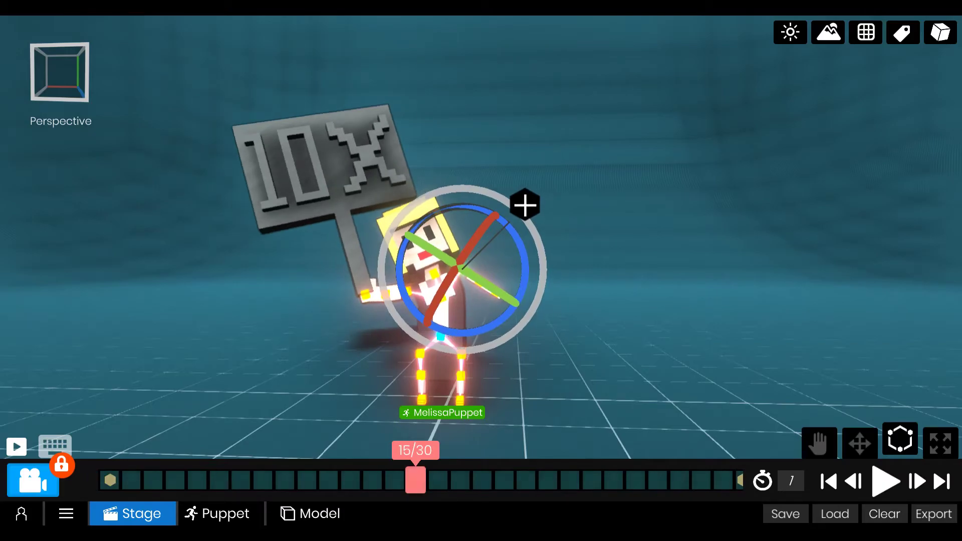
left_click_drag(523, 291, 526, 269)
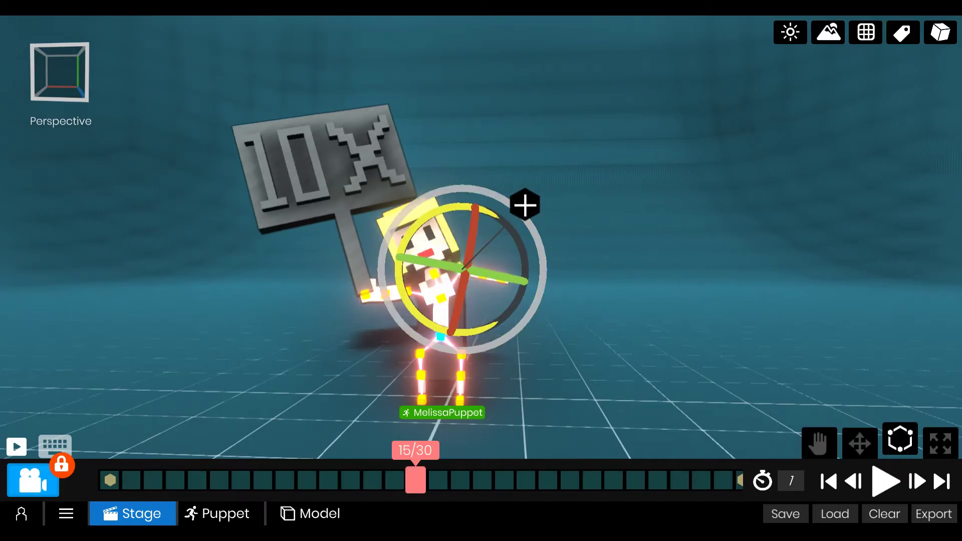
- Bend the empty arm's elbow through the swing with keys at frames 1, 9, 24 and 30, and play it back
left_click_drag(416, 480, 87, 480)
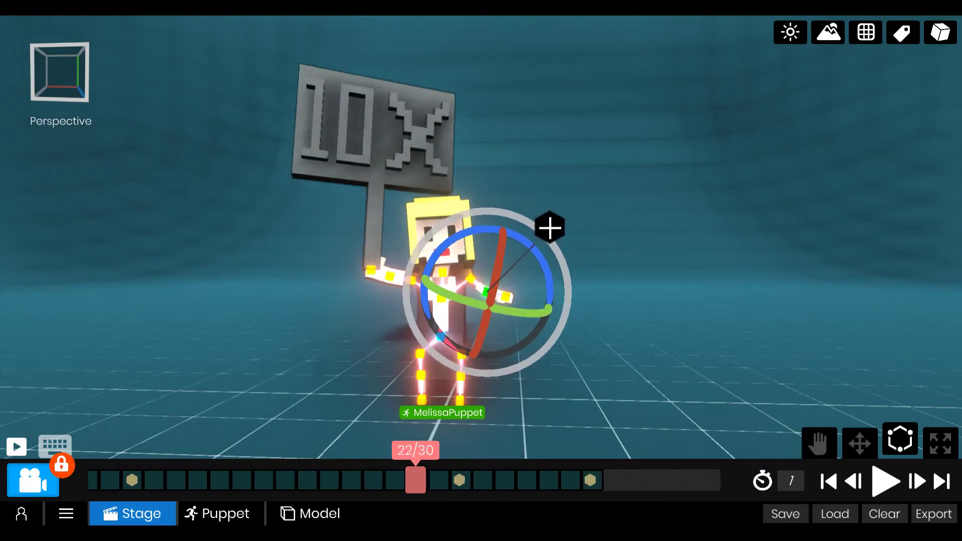
key("space")
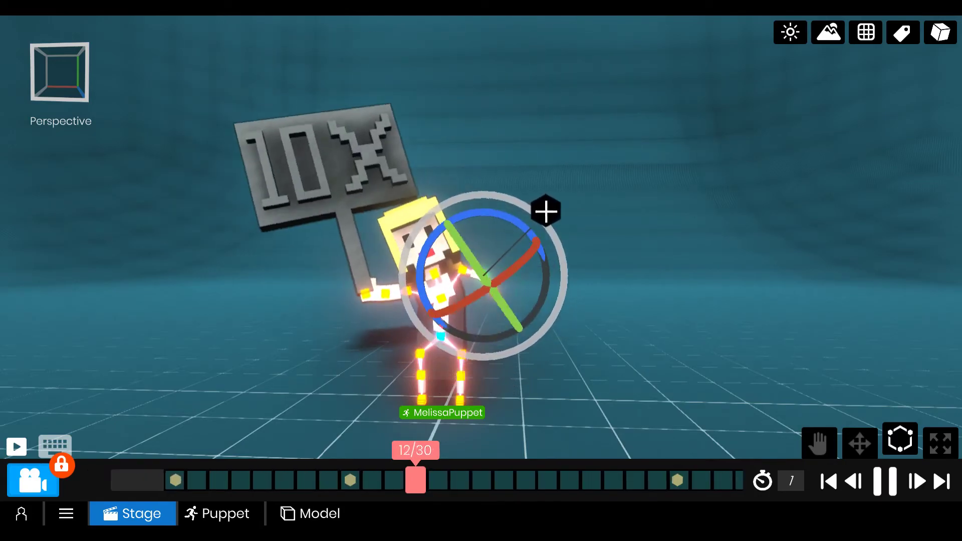
key("space")
- Key the hip joint on the empty-hand side at frames 20 and 30 and play the animation from frame 1
left_click(462, 354)
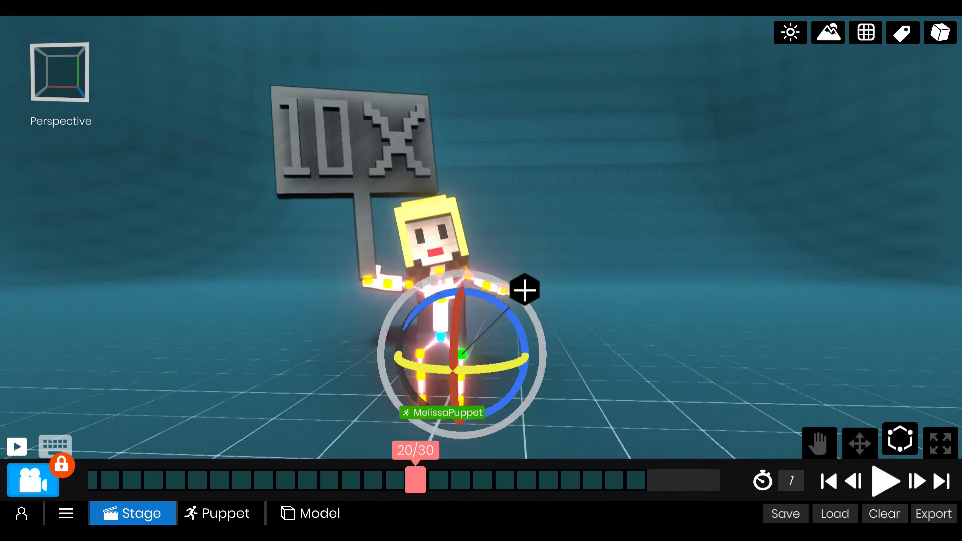
left_click_drag(634, 480, 415, 480)
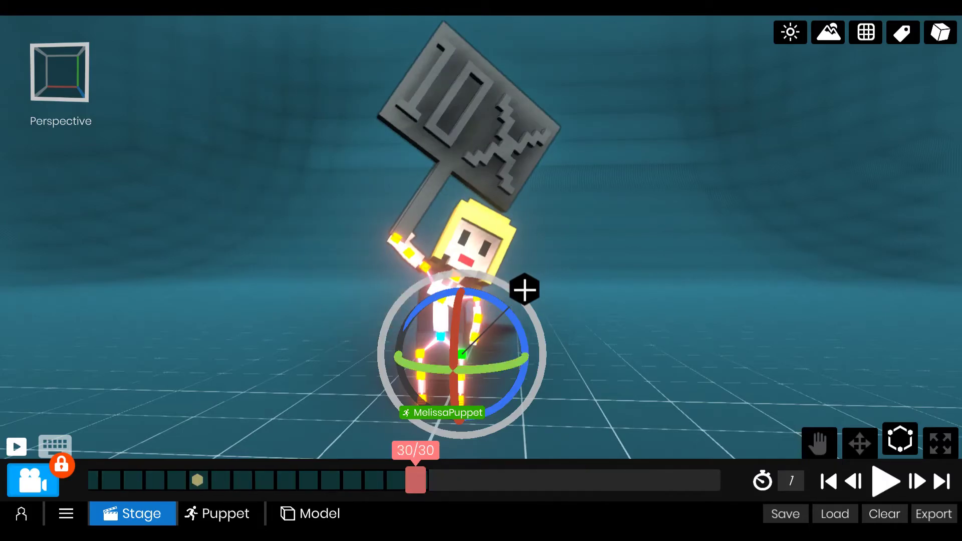
left_click(828, 482)
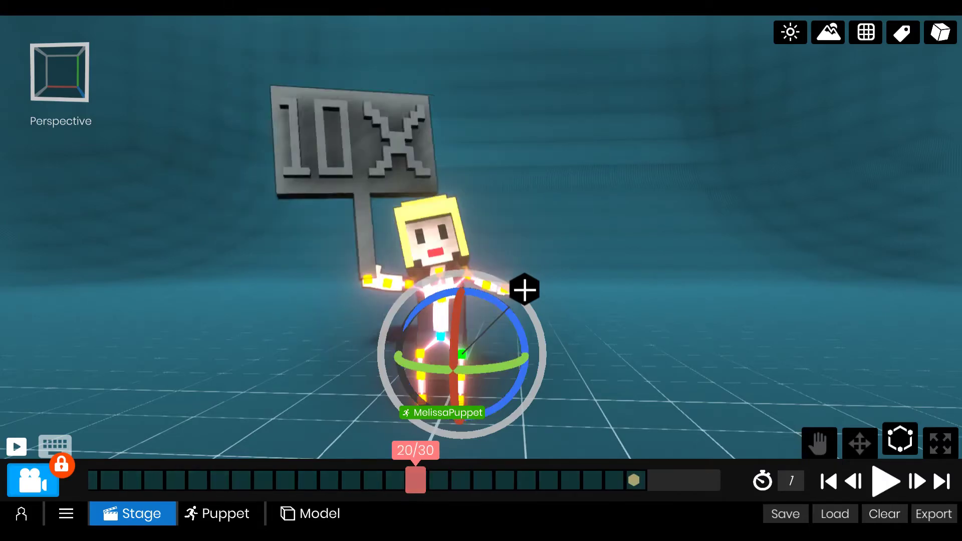
left_click(829, 481)
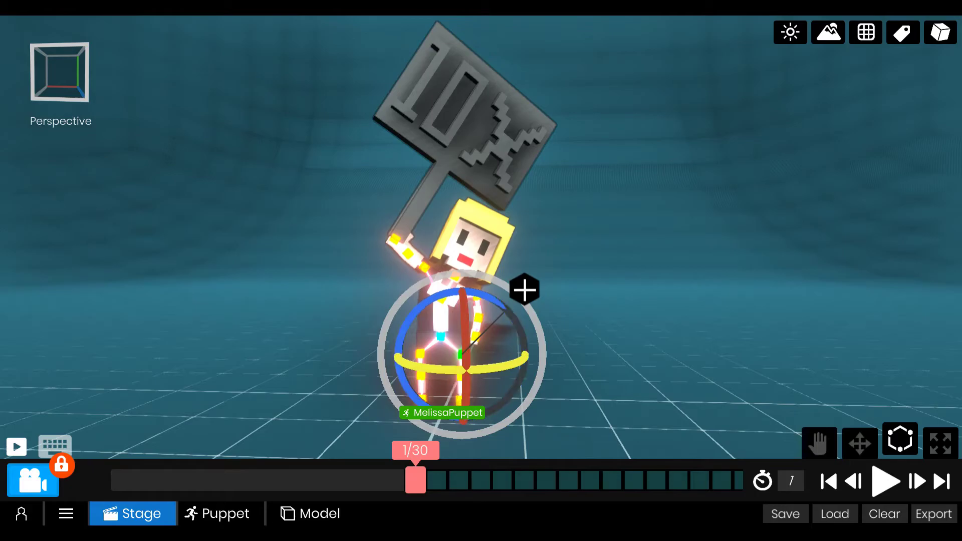
key("Escape")
key("space")
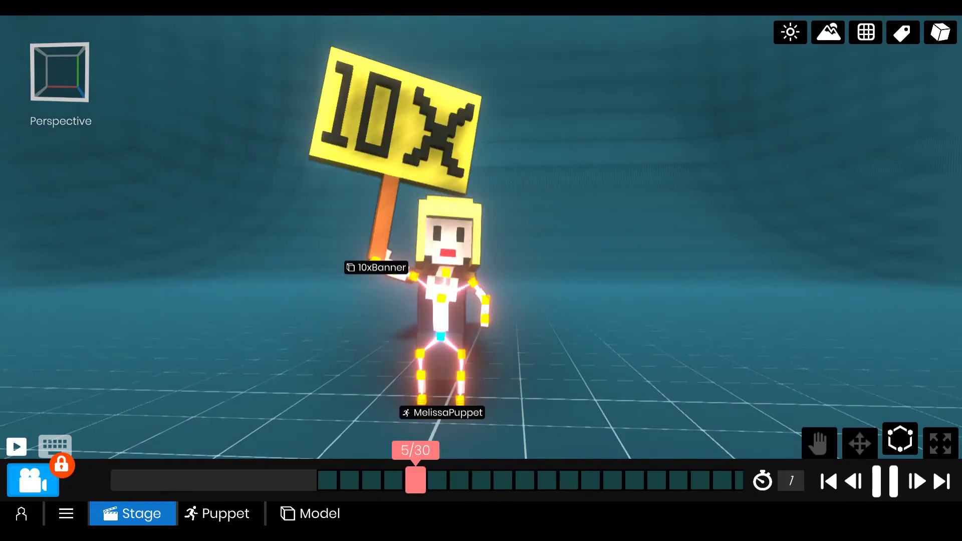
key("space")
- Key the neck joint at frame 1, tilt the head toward the banner side at frame 13 and play back the animation
left_click(435, 274)
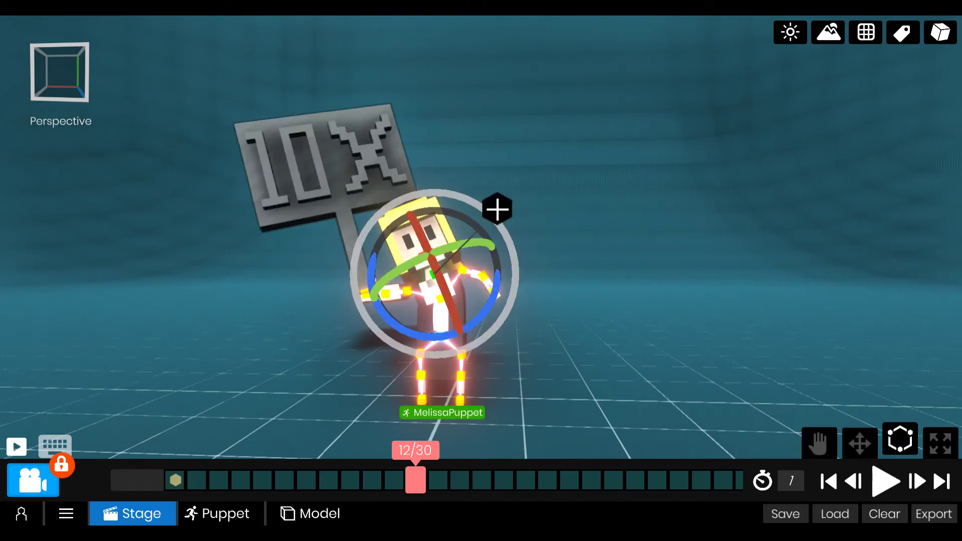
left_click_drag(415, 480, 240, 480)
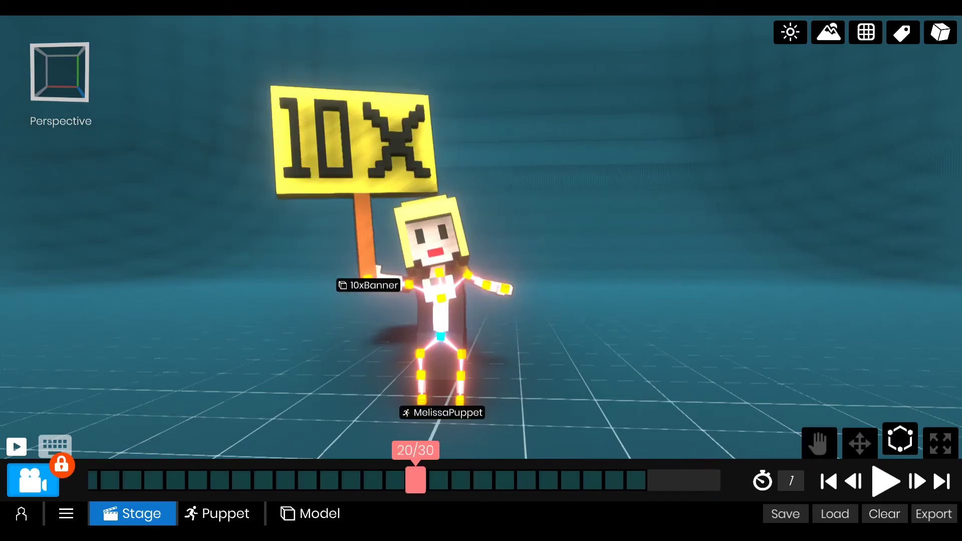
left_click(439, 273)
left_click_drag(569, 481, 725, 481)
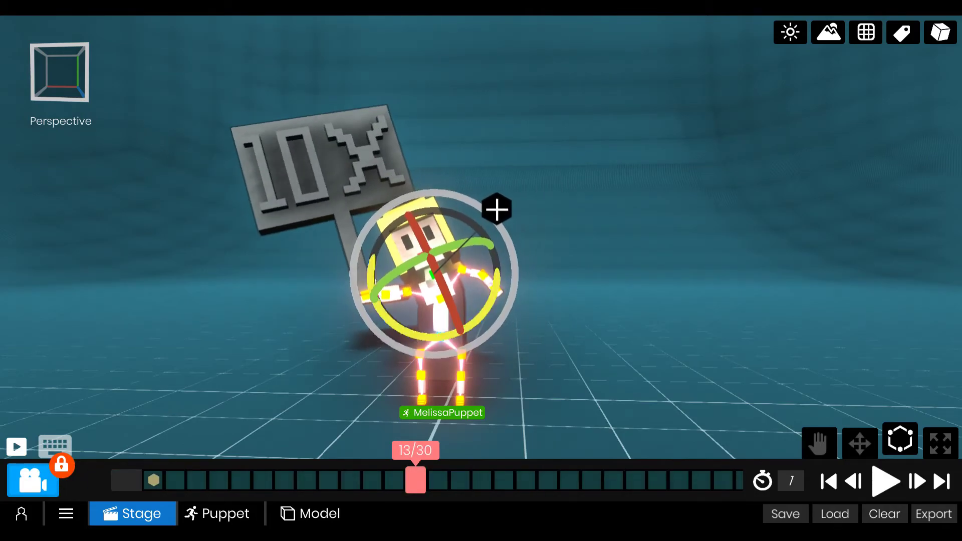
left_click(566, 281)
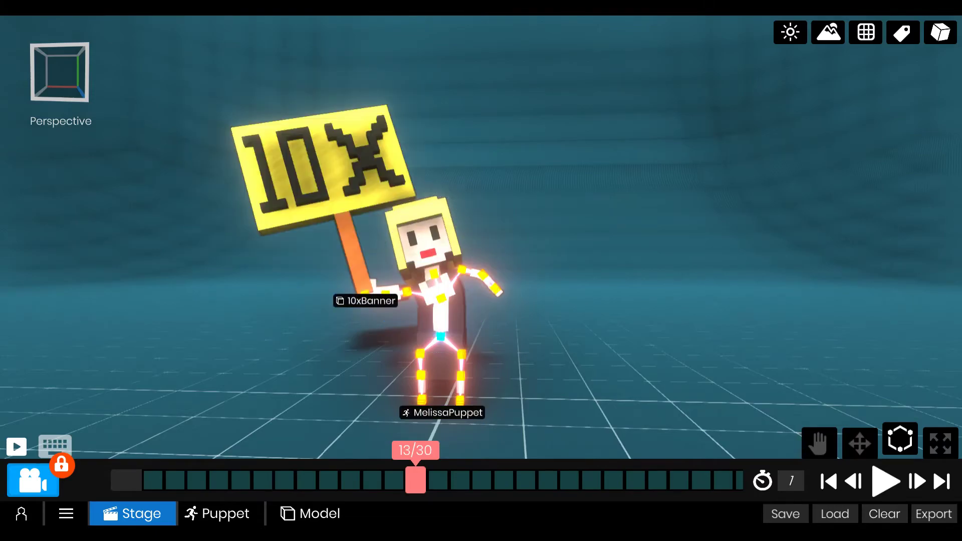
left_click(435, 273)
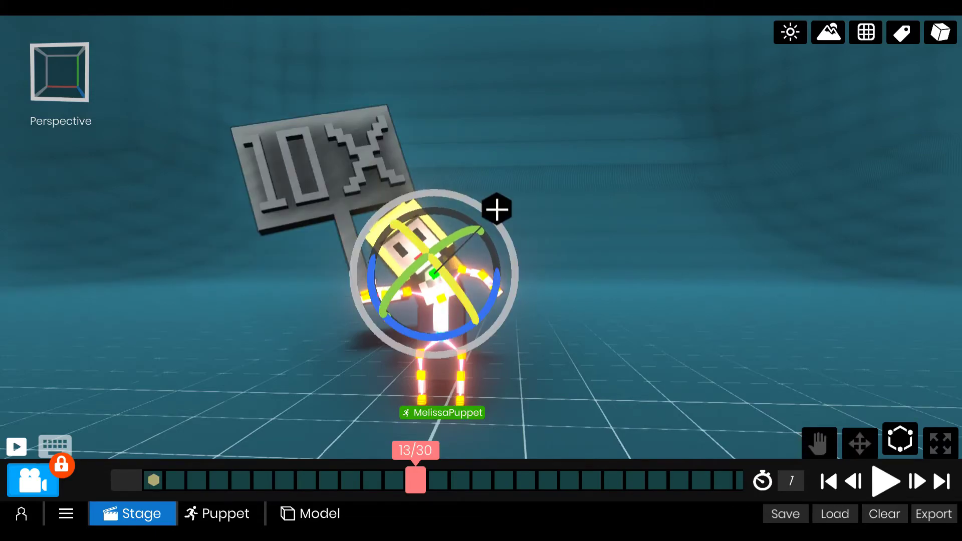
left_click_drag(415, 481, 677, 481)
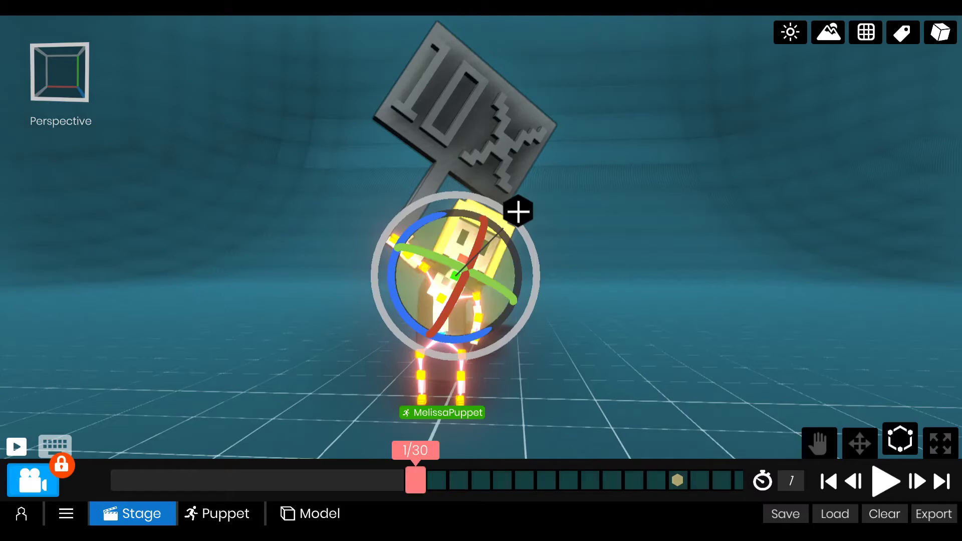
key("Escape")
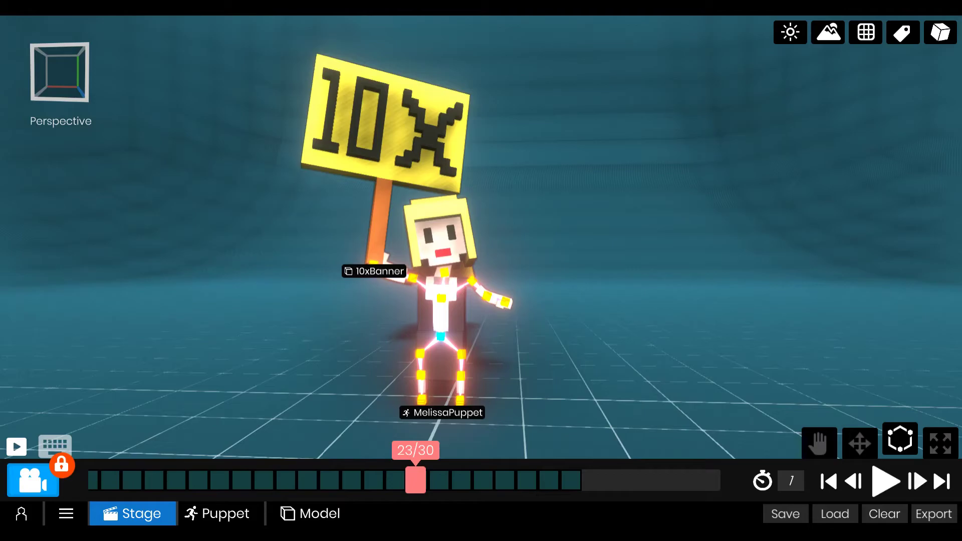
key("space")
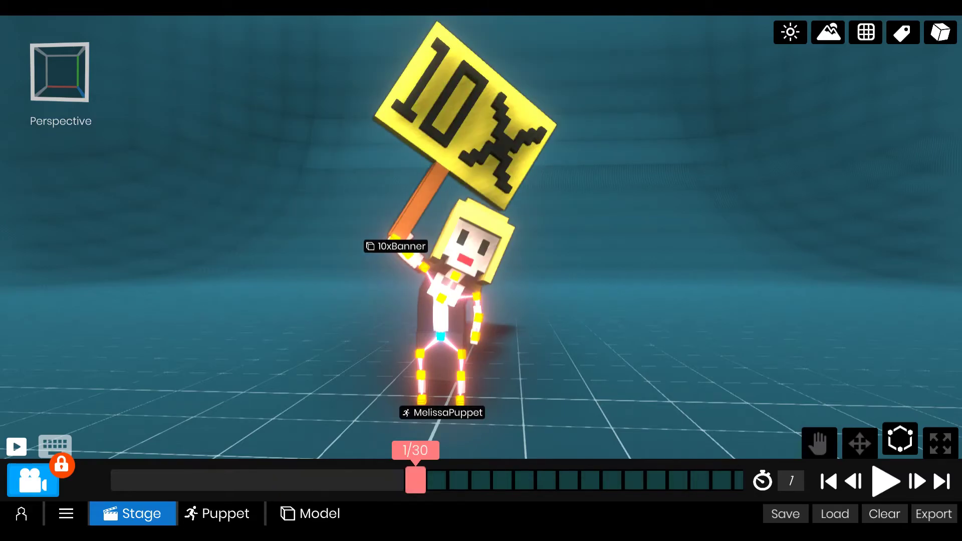
- Tilt the head further toward the empty hand at frame 1, hide the object labels and play back the animation
left_click(456, 276)
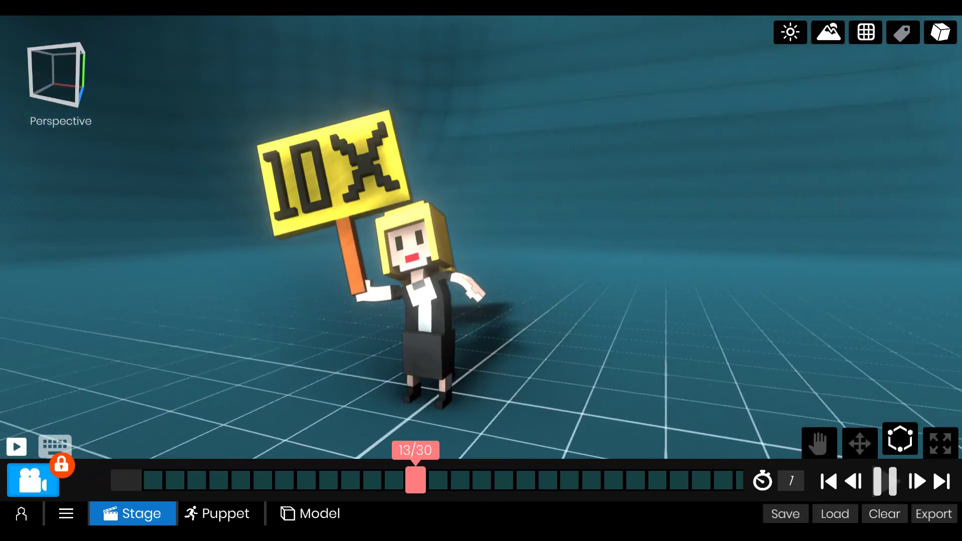
key("space")
key("space")
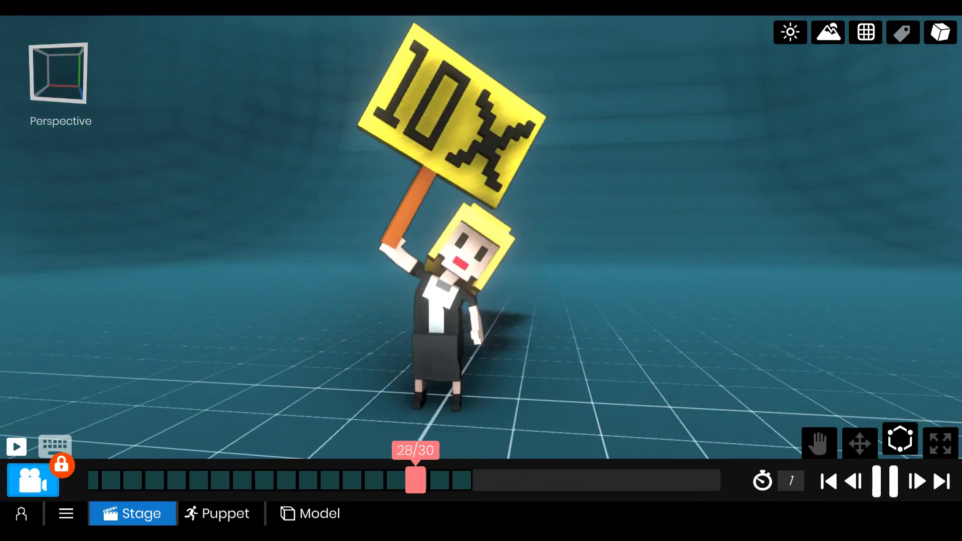
key("space")
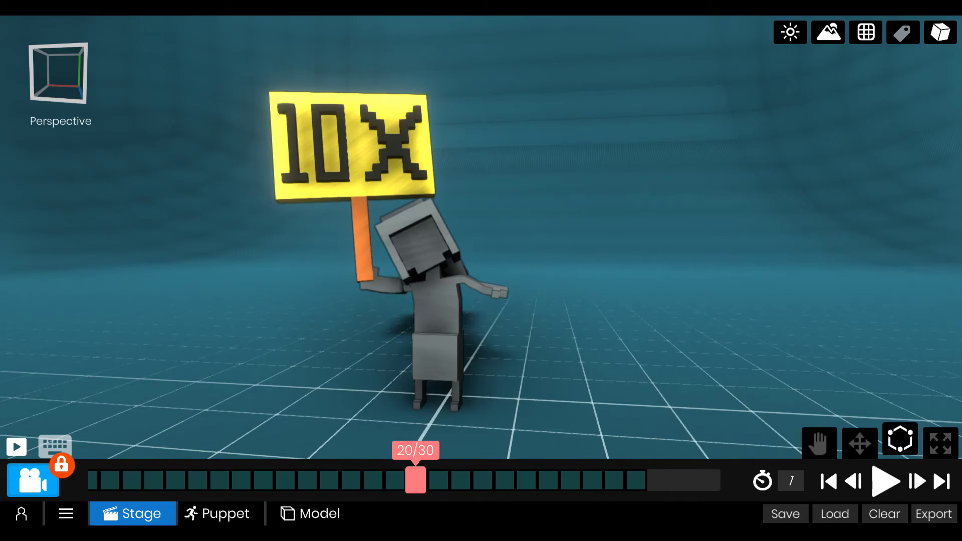
- Show the object labels, select the banner and lower it along its pole at frame 20 so the hand grips it higher
left_click(871, 33)
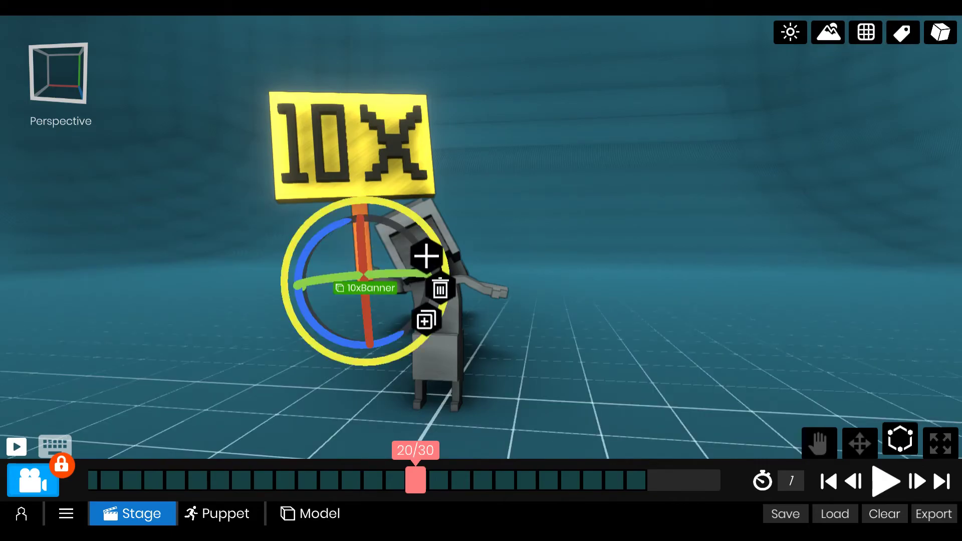
key("w")
left_click_drag(360, 211, 361, 234)
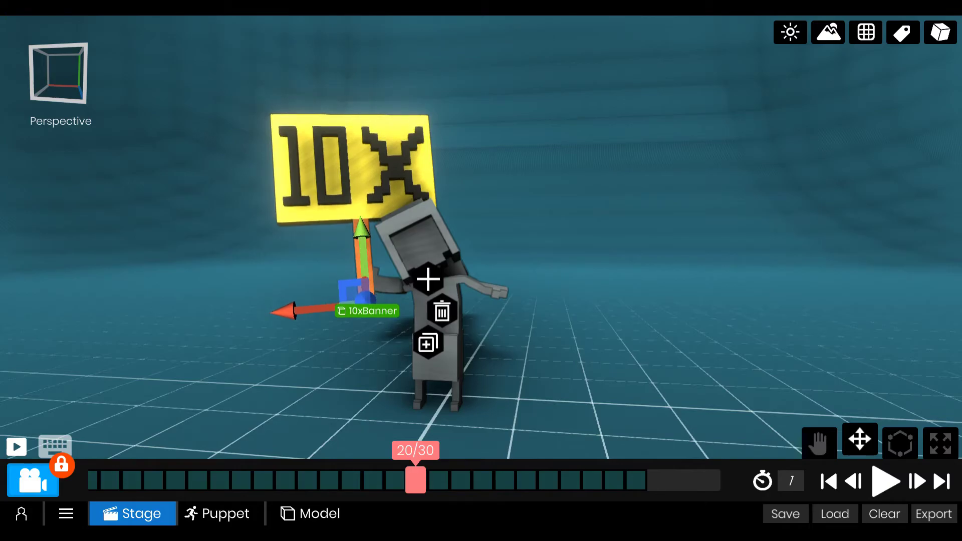
left_click_drag(415, 481, 502, 480)
left_click(504, 480)
left_click(503, 437)
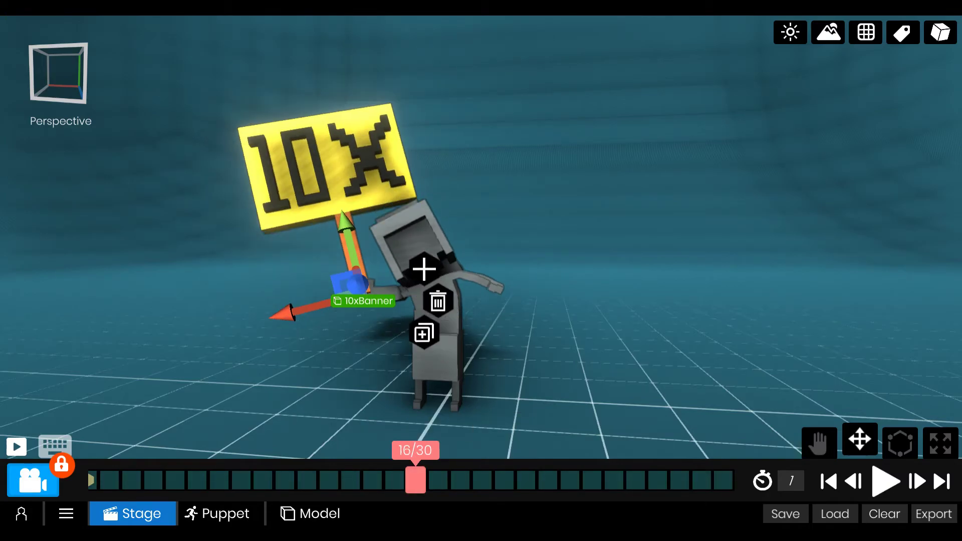
- Lower the banner along its pole at frame 1 and adjust its rotation in the hand
left_click_drag(426, 480, 758, 481)
left_click_drag(426, 181, 414, 206)
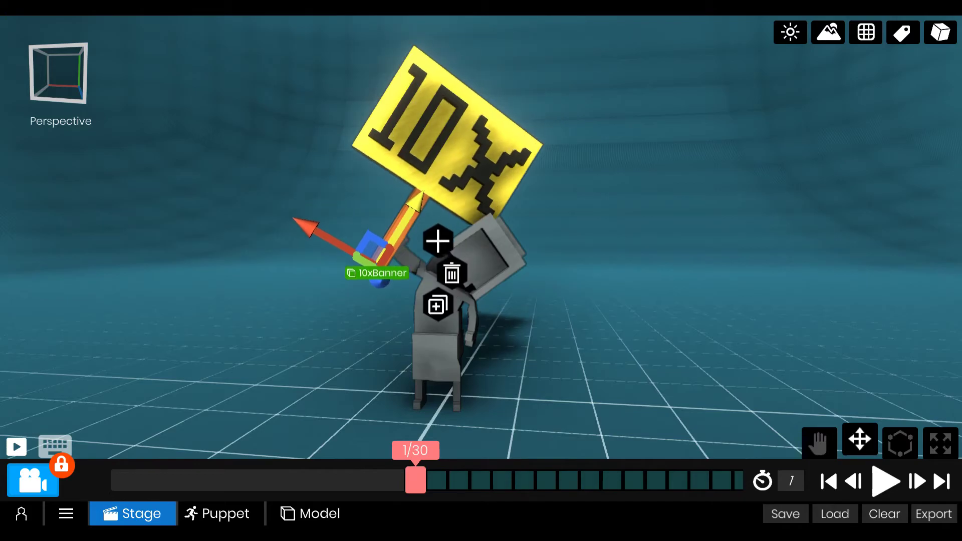
key("e")
left_click_drag(394, 278, 418, 290)
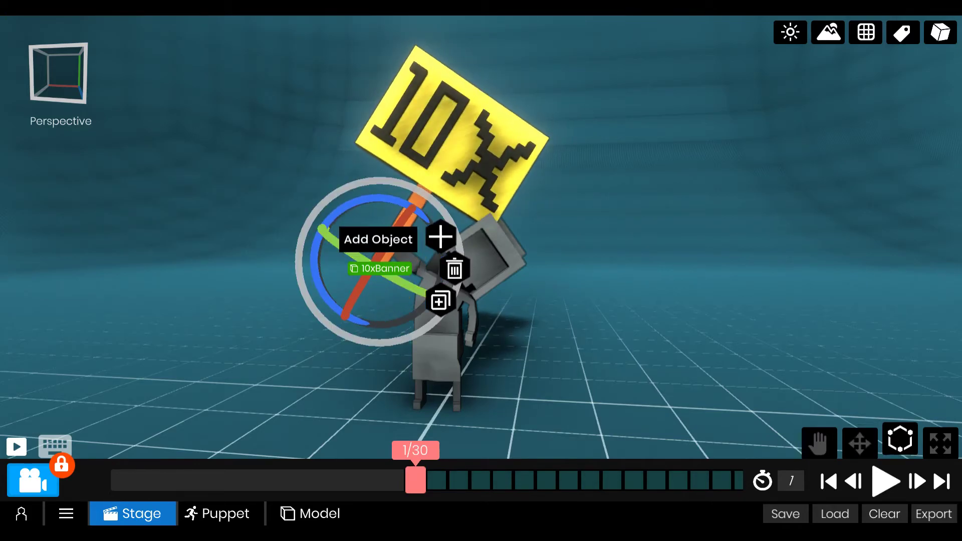
- Reposition and rotate the banner so it leans outward from the head mid-animation, hide the labels and play back the waving
key("w")
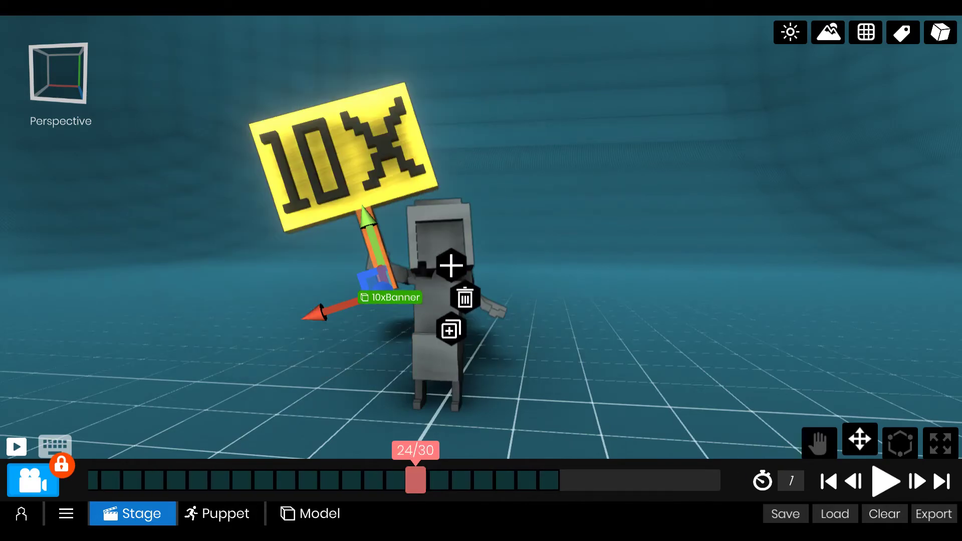
key("space")
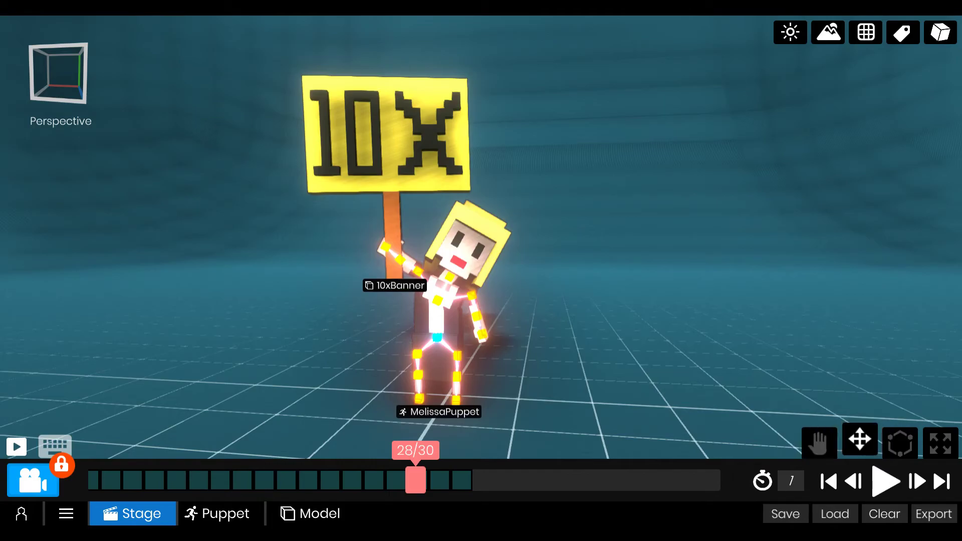
key("space")
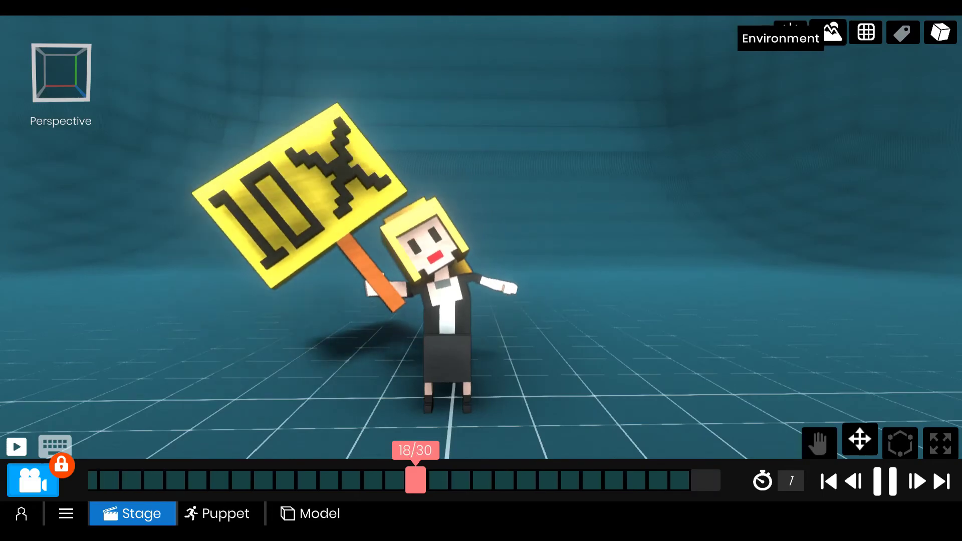
- Preview the Galaxy Void, Sunny Grass, Sunset Boulevard and Blue Ocean environments, and set the stage to On the Moon
left_click(829, 32)
left_click(868, 126)
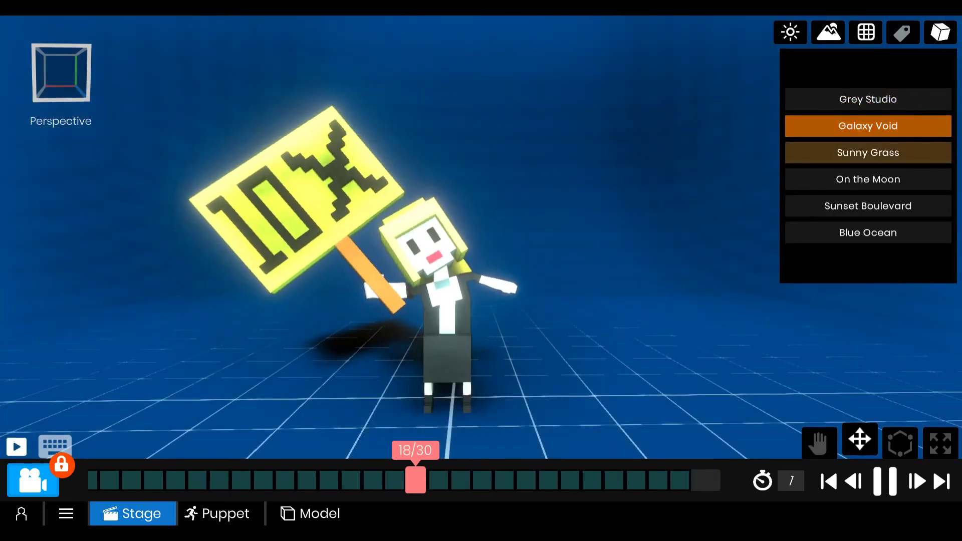
left_click(868, 152)
left_click(868, 179)
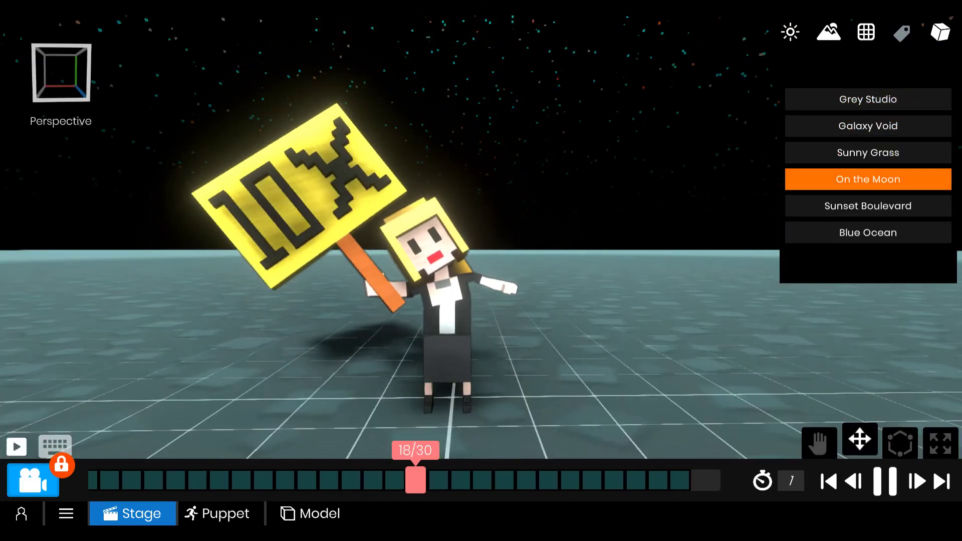
left_click(868, 206)
left_click(868, 233)
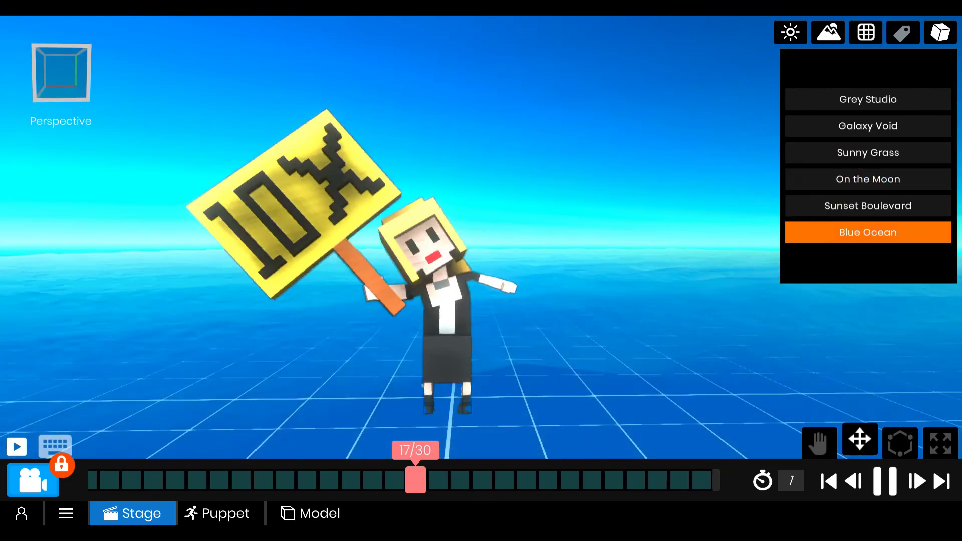
left_click(868, 206)
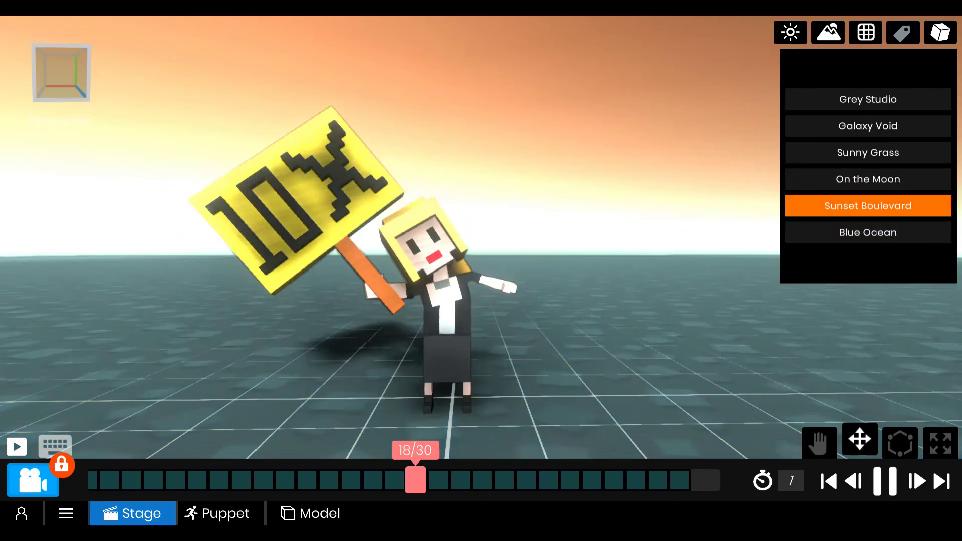
left_click(868, 180)
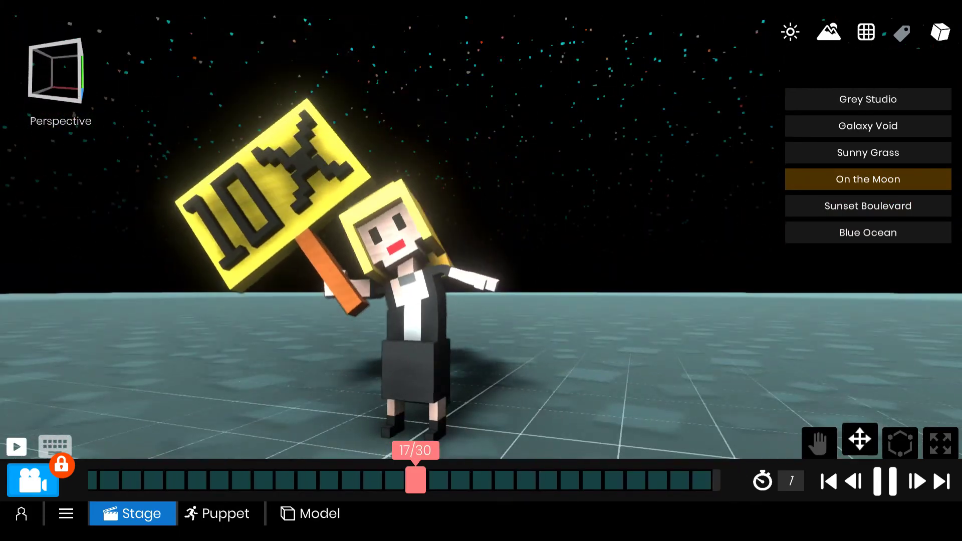
- Review the waving animation on the moon stage from farther back, briefly showing and hiding the object labels
scroll(481, 270, "down", 3)
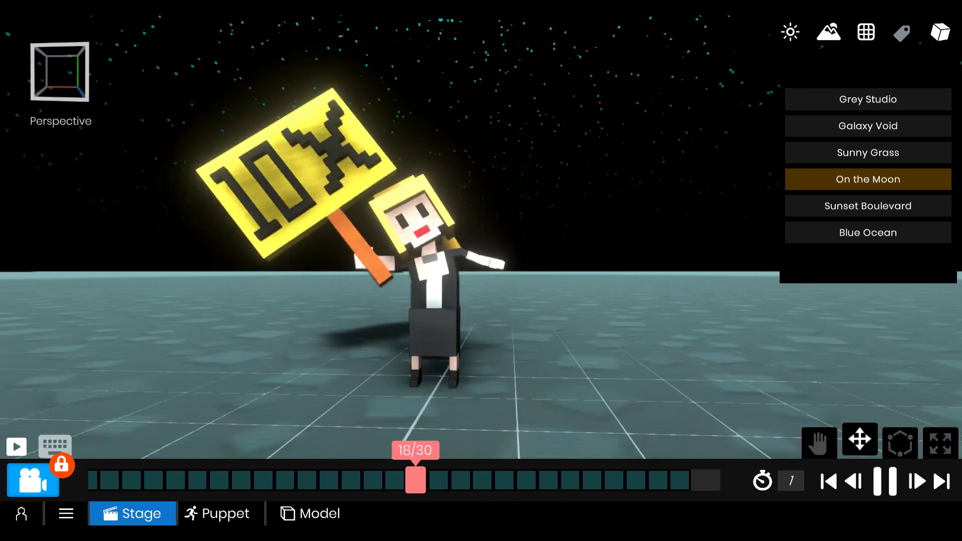
right_click_drag(481, 301, 493, 251)
left_click(902, 34)
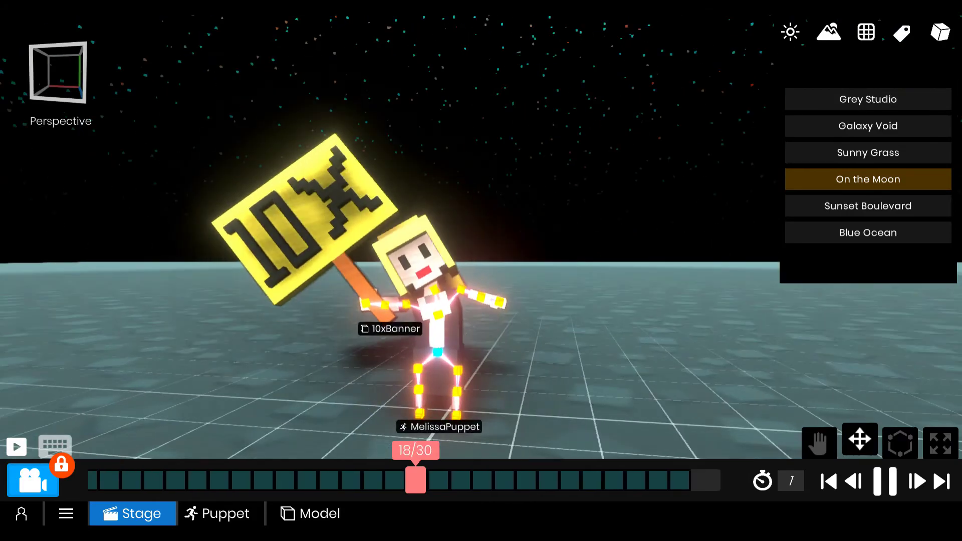
left_click(902, 33)
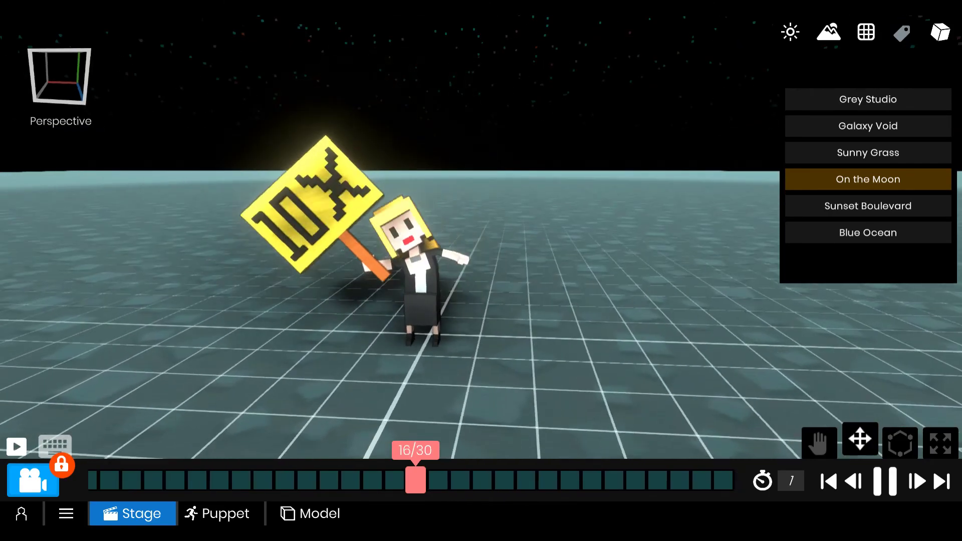
- Stop the playback, open the stage export and cycle the preview's aspect ratio through portrait to a nearly square frame
left_click(885, 481)
left_click(934, 514)
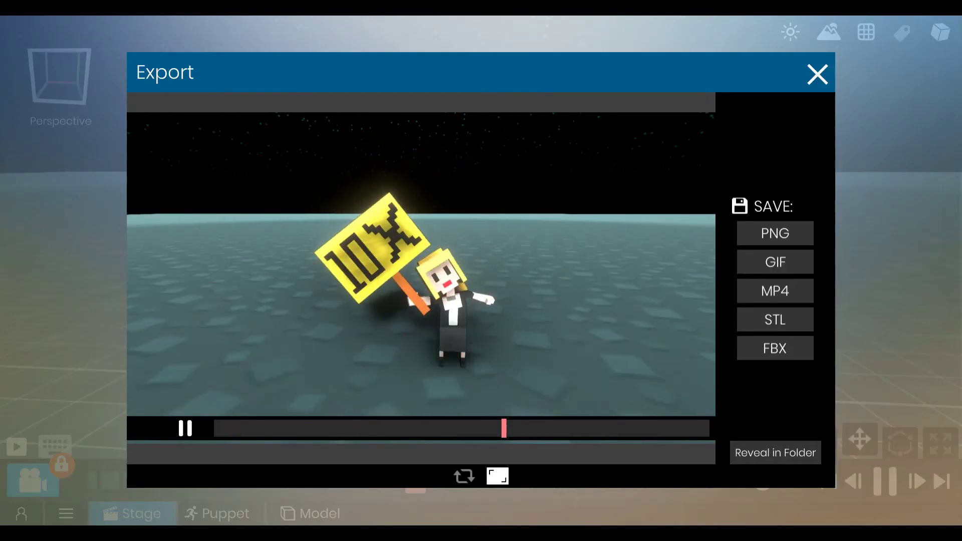
left_click(498, 476)
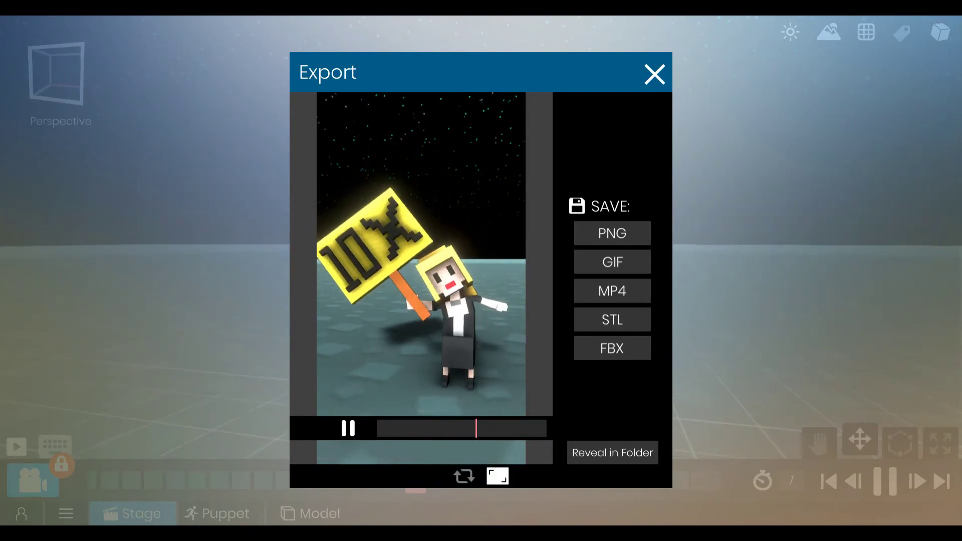
left_click(498, 476)
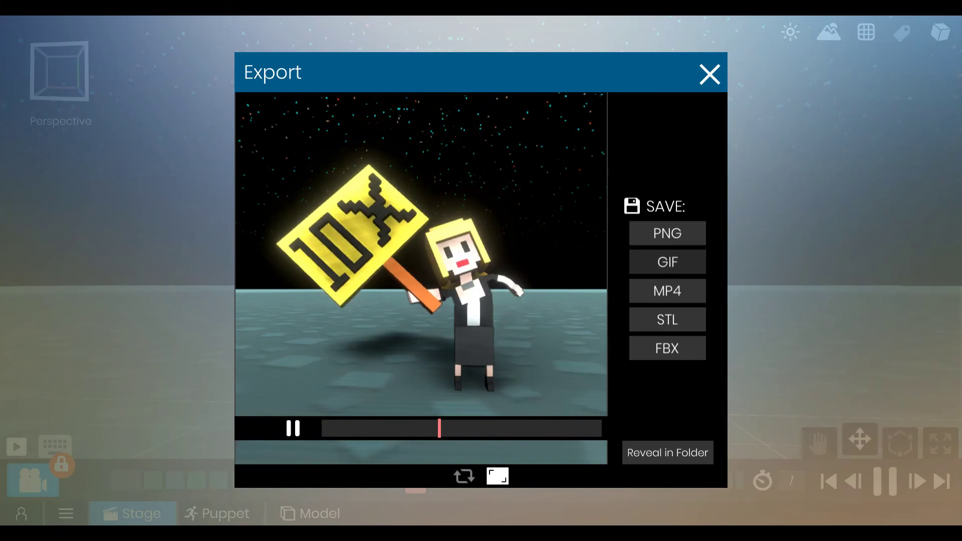
- Export the animation as a GIF to the Desktop, naming the file with the character's full name
left_click(664, 260)
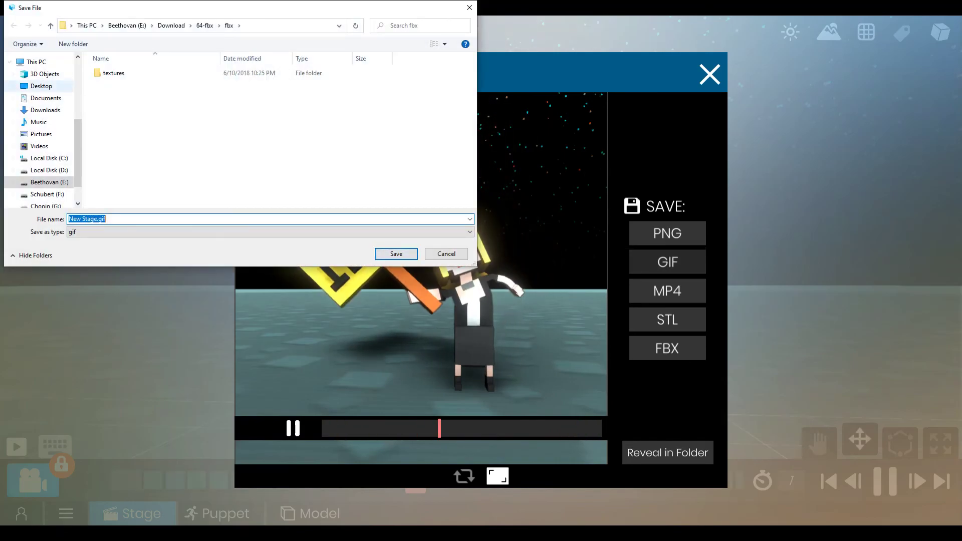
left_click(41, 86)
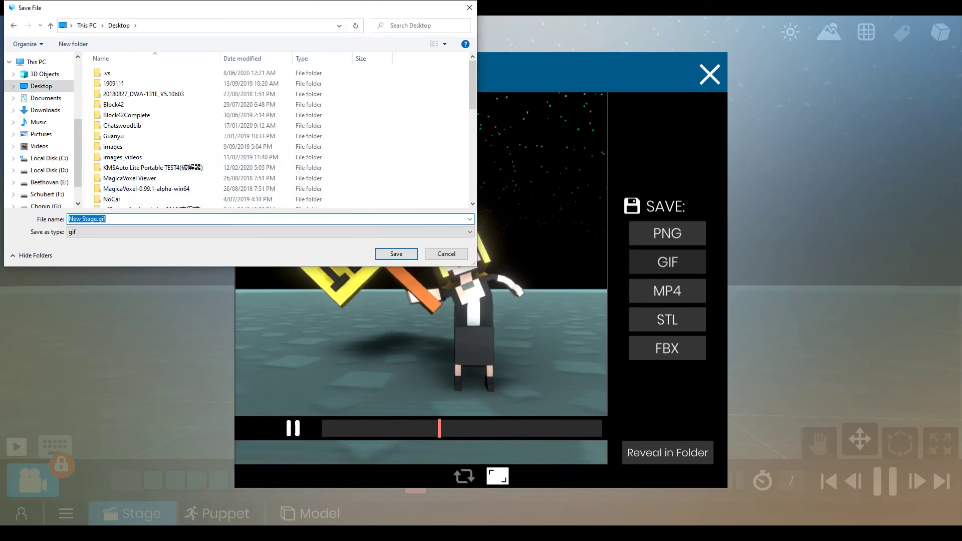
type("melis")
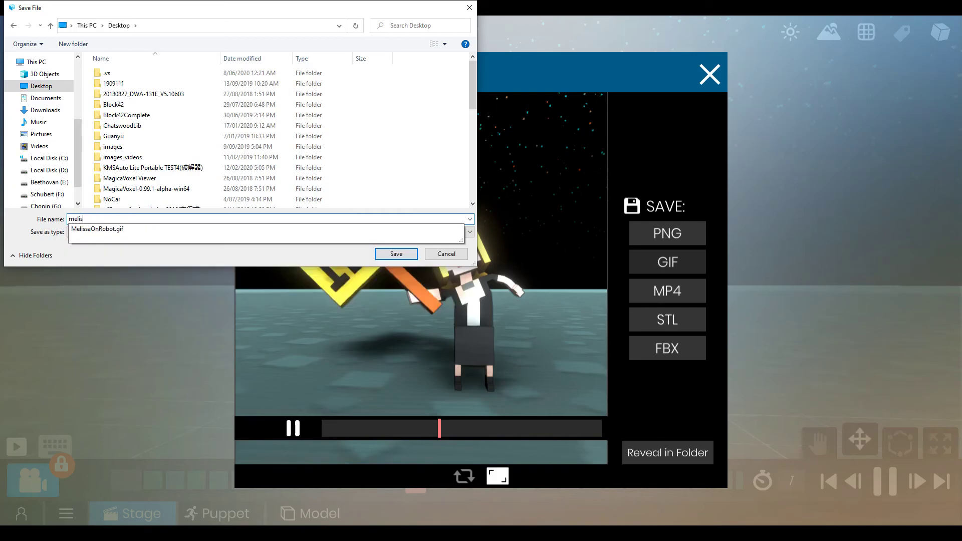
type("sa")
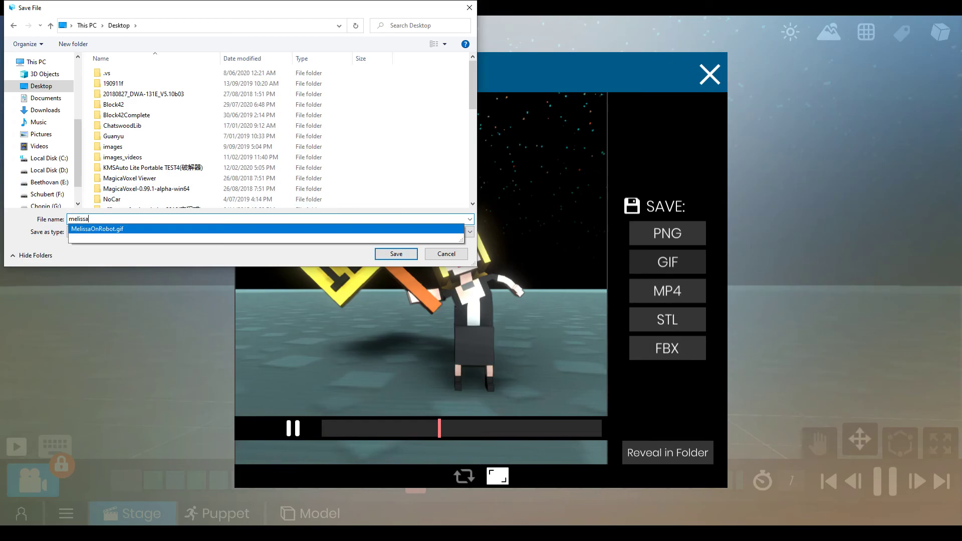
type("Pie")
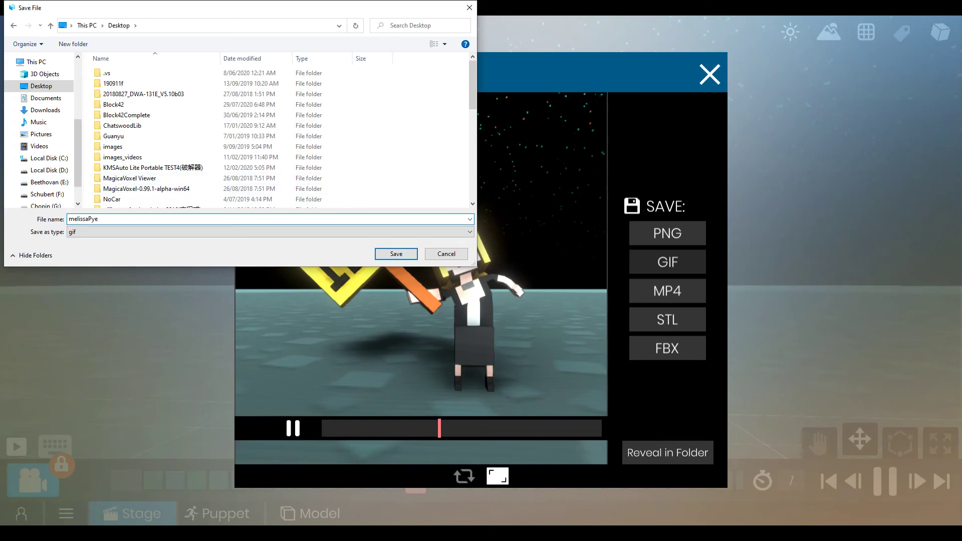
key("Return")
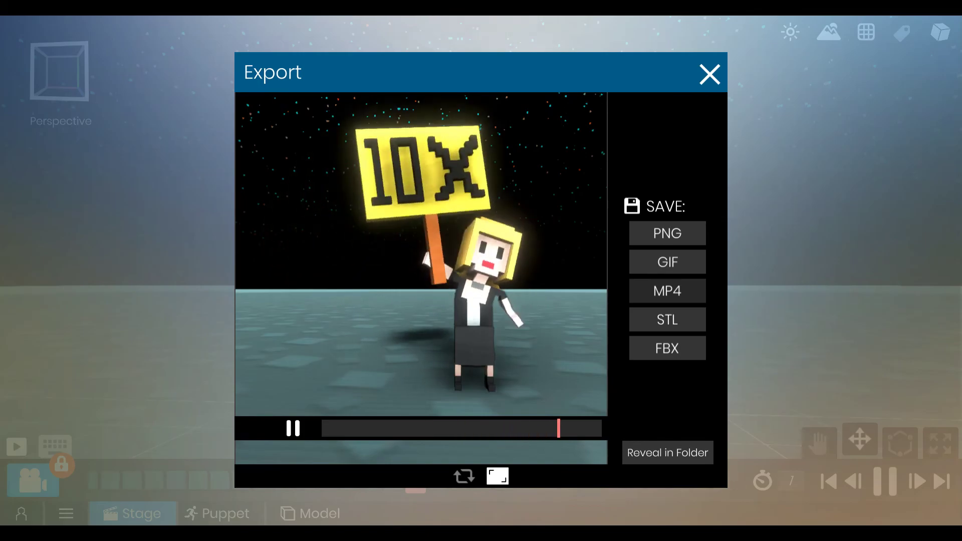
- Export the animation as an MP4 to the Desktop, reusing the GIF's file name without its extension
left_click(668, 291)
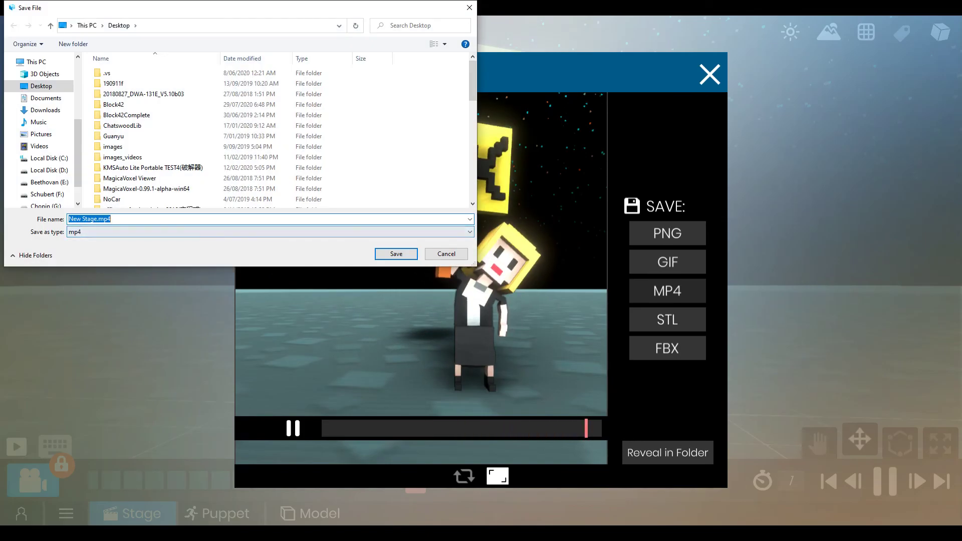
type("Melissa")
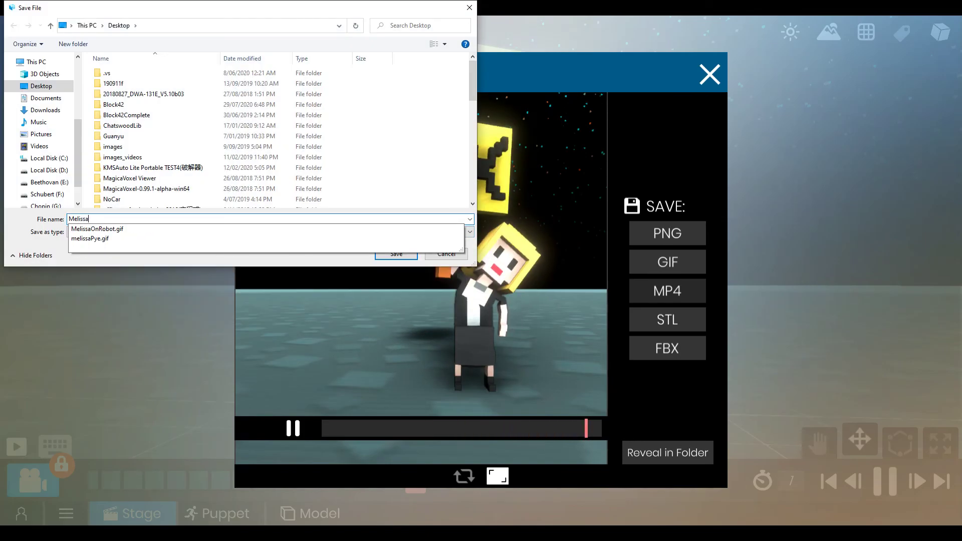
key("Down")
key("Down")
key("BackSpace")
key("BackSpace")
key("BackSpace")
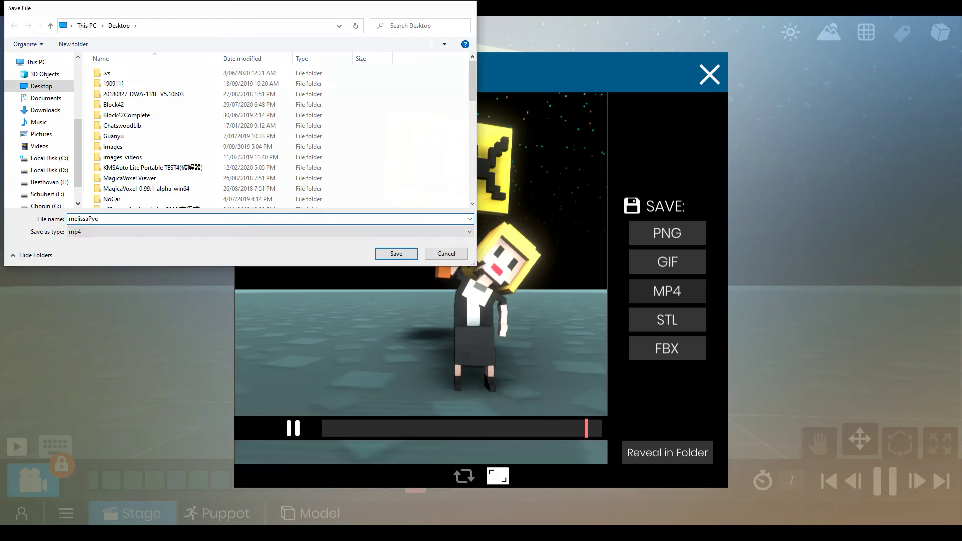
key("Return")
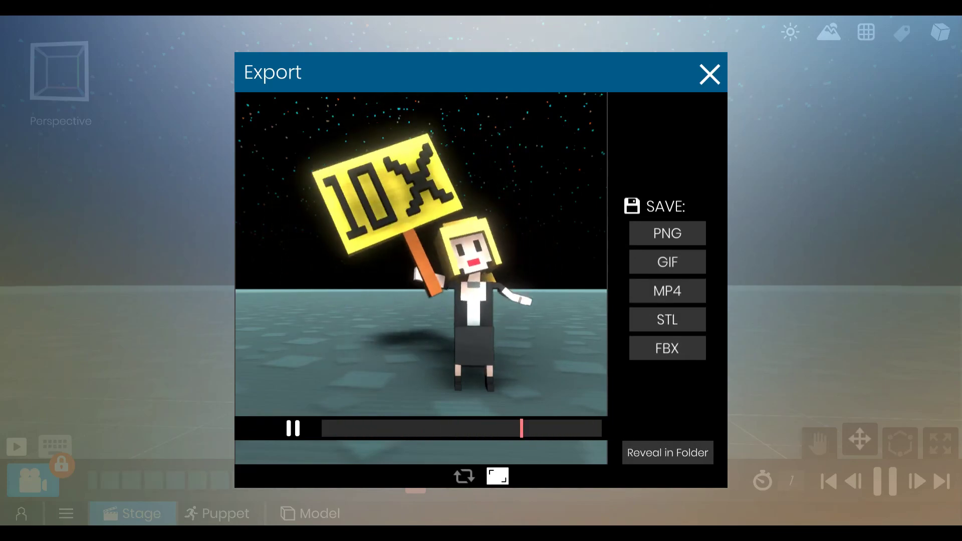
- Close the export, stop the playback and save the stage under the character's full name
left_click(709, 74)
left_click(885, 482)
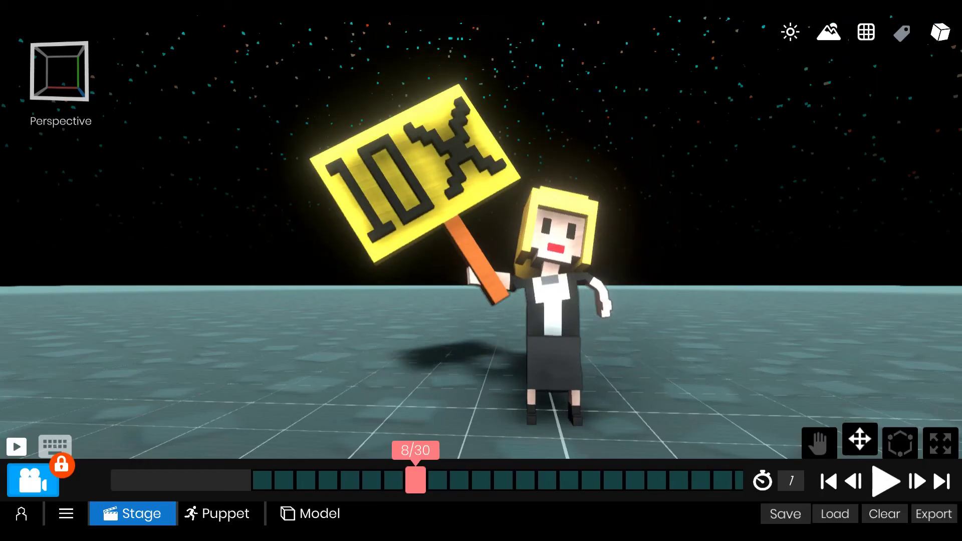
left_click(786, 514)
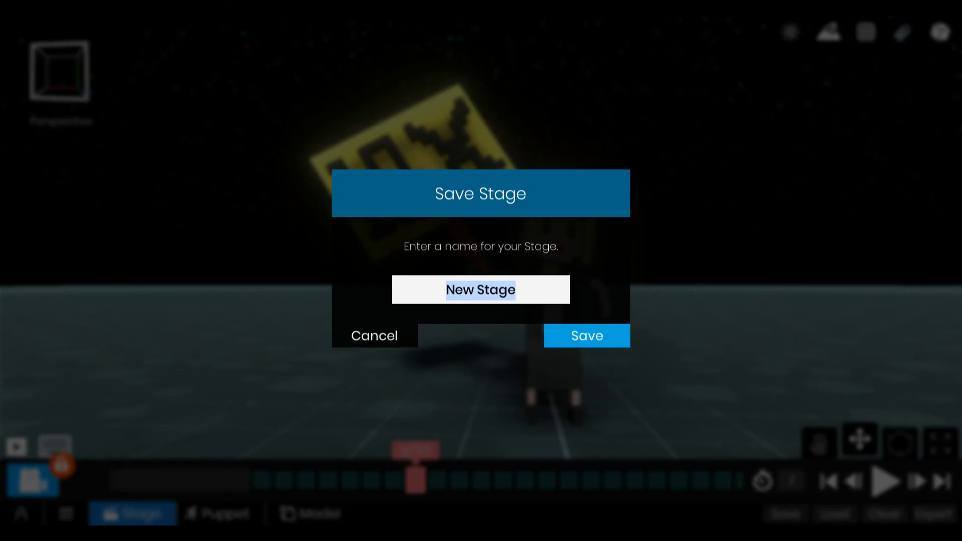
type("MelissaP")
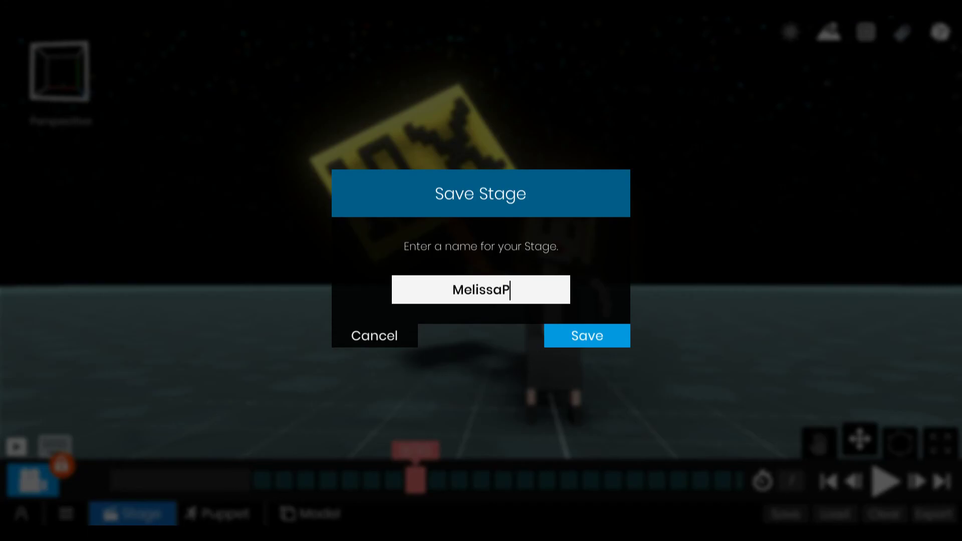
type("ye")
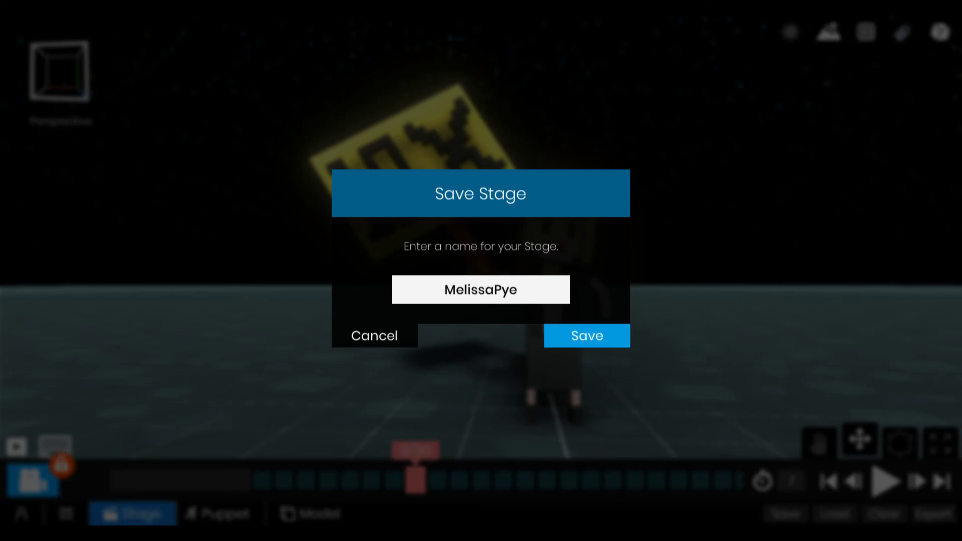
left_click(588, 336)
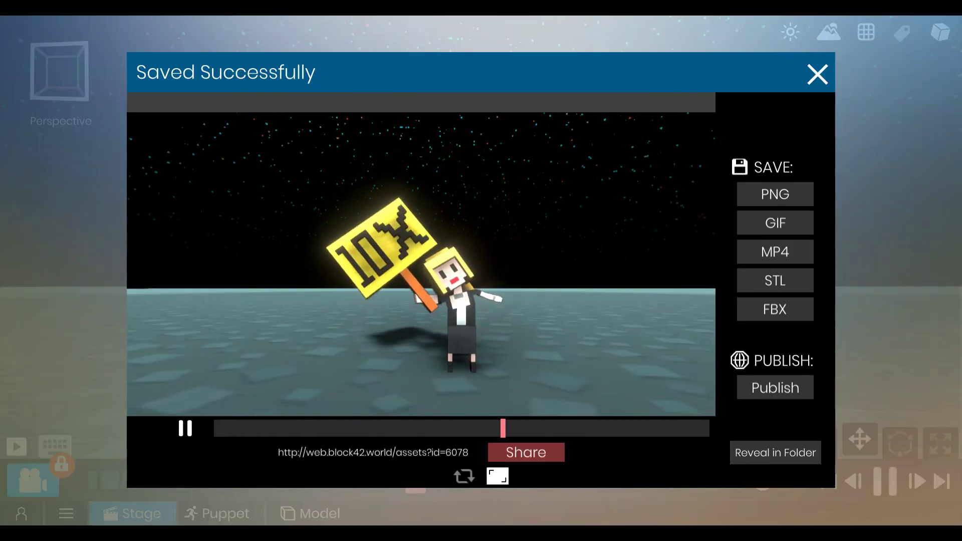
- Publish the saved stage with Public Writable permission, agreeing to publish its unpublished models and puppets as public too
left_click(771, 387)
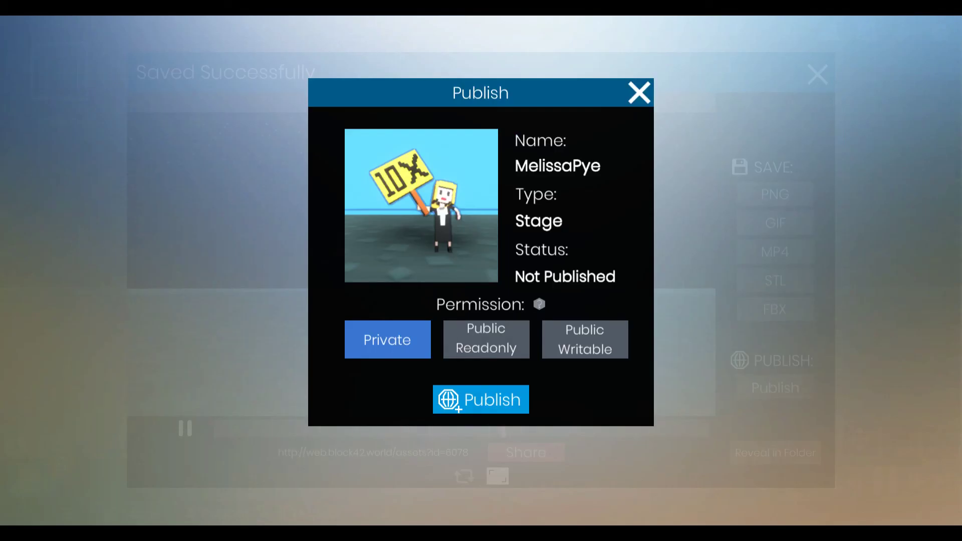
left_click(585, 340)
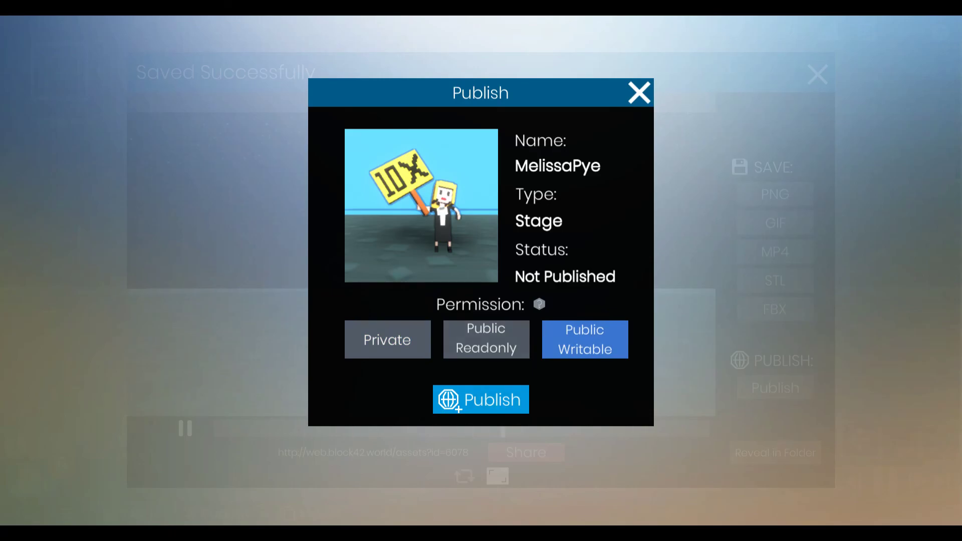
left_click(481, 399)
left_click(587, 336)
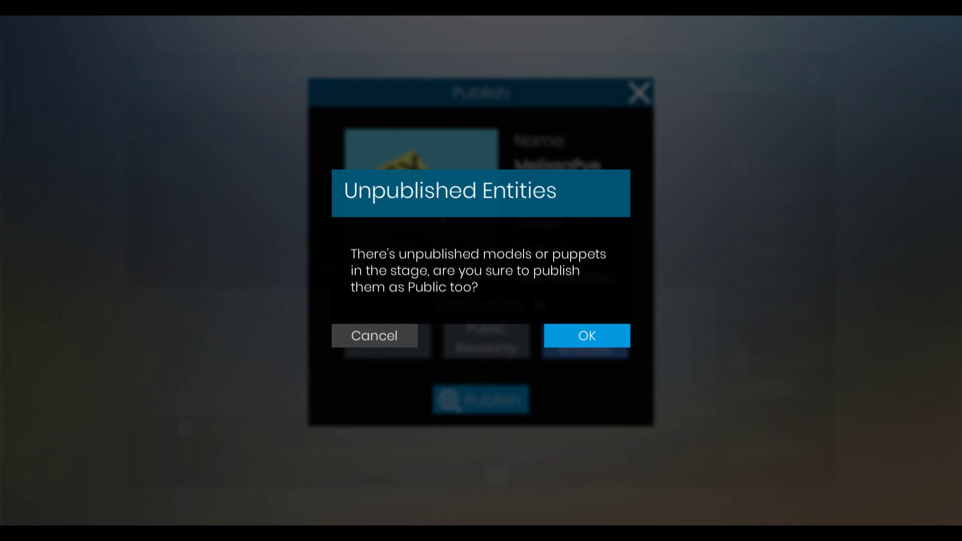
left_click(587, 335)
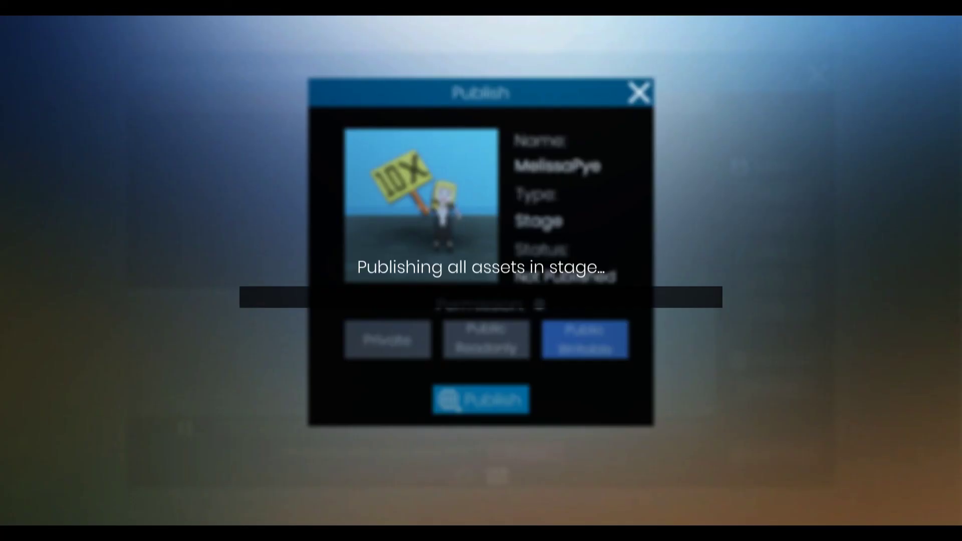